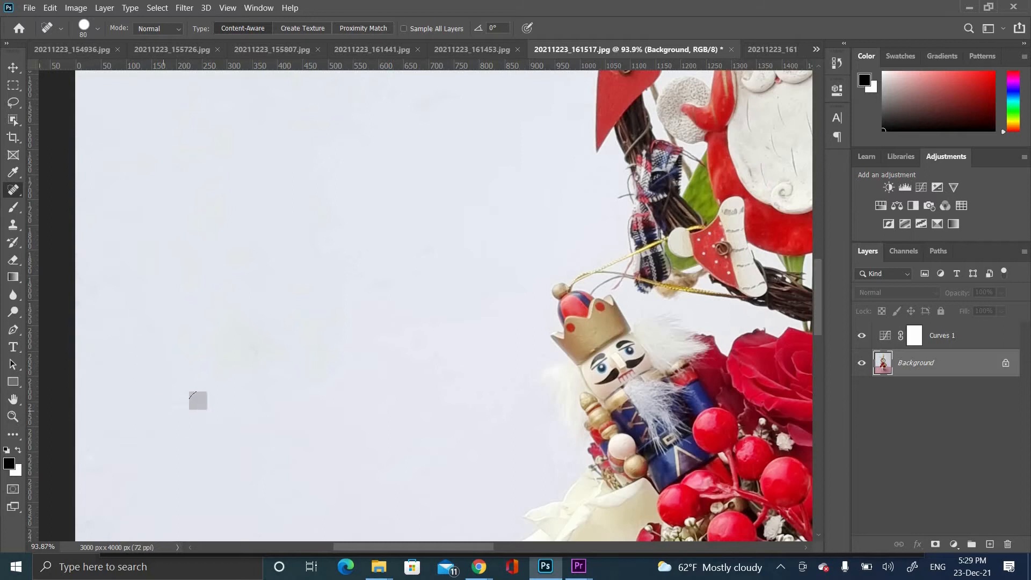
- Clean up the remaining blemishes in the pale backdrop beside the flower arrangement using Content-Aware spot healing
{"action": "left_click_drag", "start_coordinate": [410, 484], "coordinate": [525, 287]}
{"action": "left_click_drag", "start_coordinate": [417, 428], "coordinate": [346, 422]}
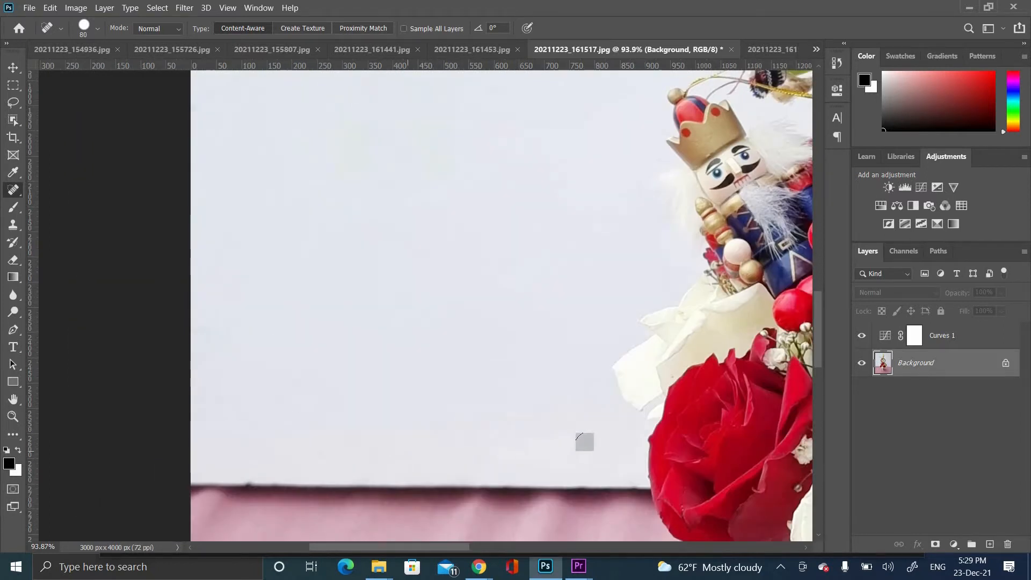
{"action": "left_click_drag", "start_coordinate": [255, 211], "coordinate": [376, 430]}
{"action": "left_click", "coordinate": [345, 285]}
{"action": "left_click_drag", "start_coordinate": [457, 177], "coordinate": [343, 439]}
{"action": "left_click_drag", "start_coordinate": [571, 291], "coordinate": [638, 265]}
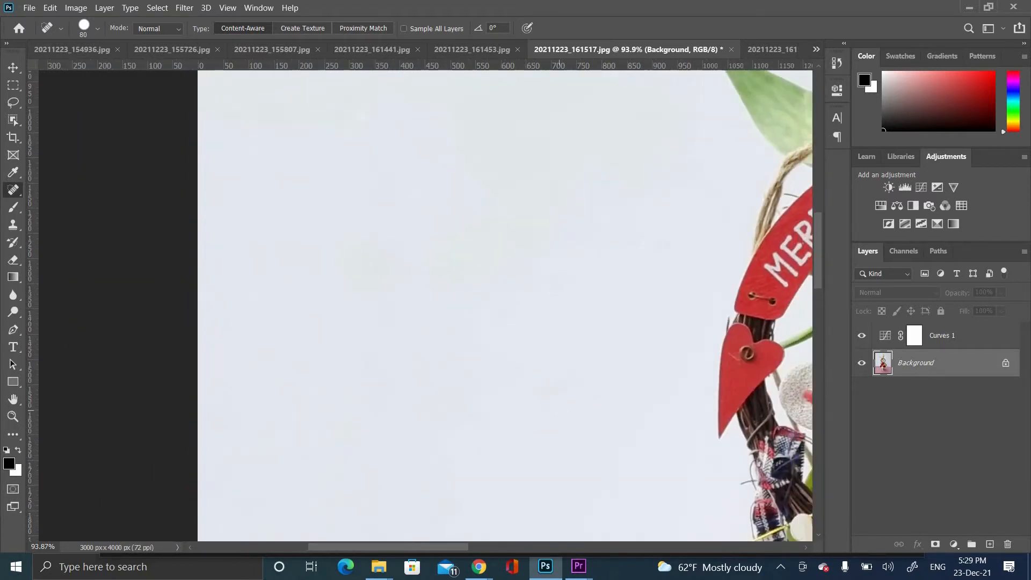
{"action": "scroll", "coordinate": [556, 400], "scroll_direction": "up", "scroll_amount": 5}
{"action": "scroll", "coordinate": [309, 367], "scroll_direction": "down", "scroll_amount": 4}
{"action": "scroll", "coordinate": [322, 269], "scroll_direction": "down", "scroll_amount": 6}
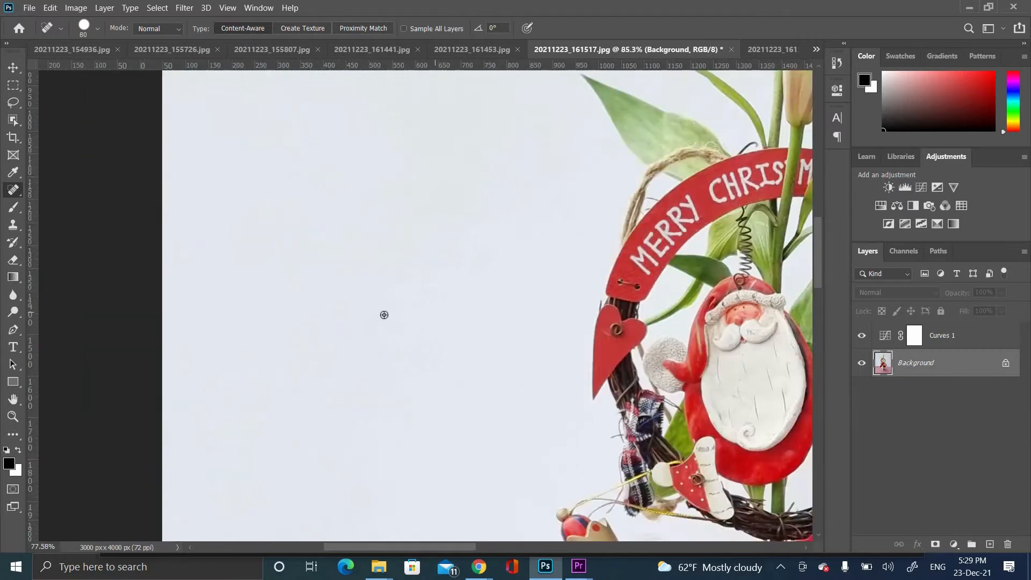
{"action": "scroll", "coordinate": [664, 232], "scroll_direction": "down", "scroll_amount": 4}
{"action": "scroll", "coordinate": [451, 360], "scroll_direction": "up", "scroll_amount": 2}
- Select the whole flower arrangement, from lily buds to snowman bucket, with the Object Selection tool
{"action": "left_click", "coordinate": [13, 120]}
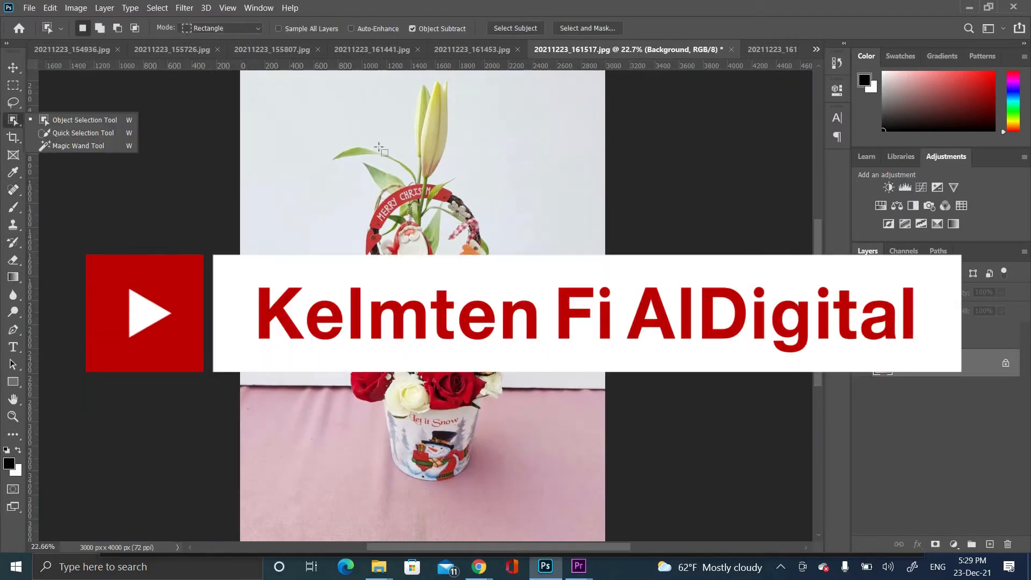
{"action": "left_click_drag", "start_coordinate": [327, 83], "coordinate": [515, 490]}
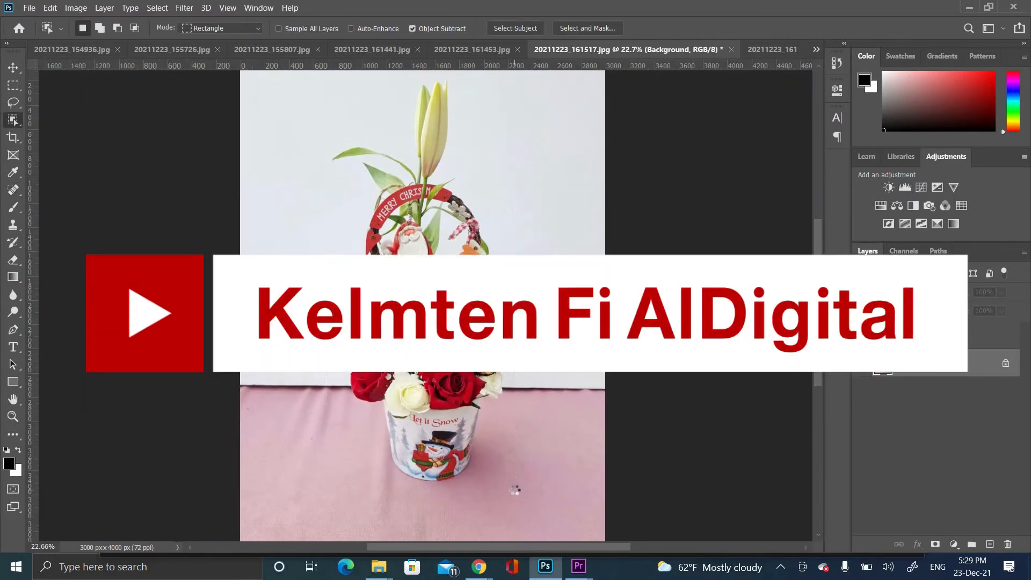
{"action": "scroll", "coordinate": [437, 102], "scroll_direction": "up", "scroll_amount": 7}
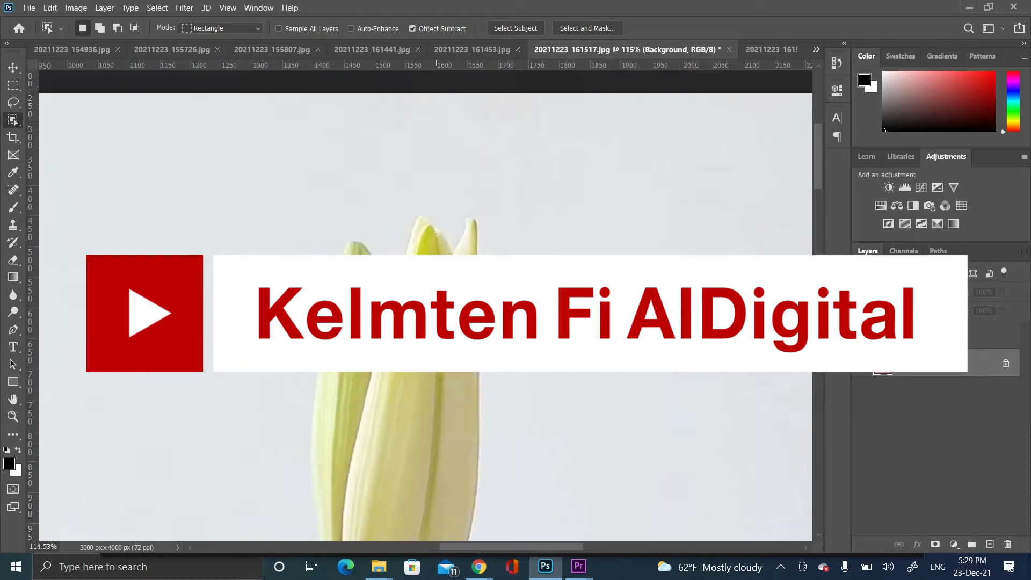
- Refine the selection around the lily buds and the thin leaf tips with the Quick Selection tool
{"action": "scroll", "coordinate": [436, 258], "scroll_direction": "up", "scroll_amount": 1}
{"action": "right_click", "coordinate": [13, 119]}
{"action": "left_click", "coordinate": [70, 132]}
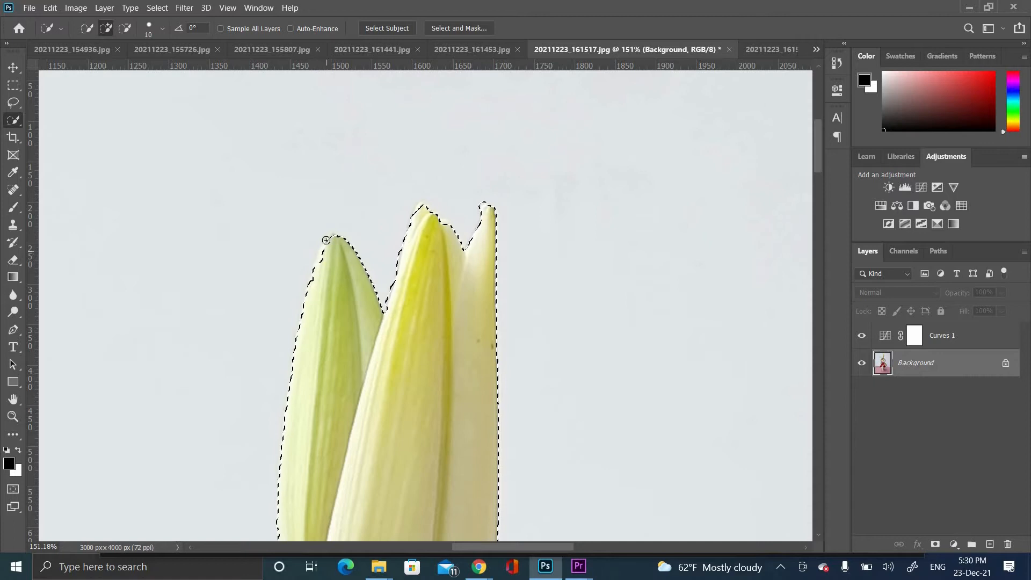
{"action": "left_click_drag", "start_coordinate": [405, 335], "coordinate": [451, 137]}
{"action": "left_click_drag", "start_coordinate": [354, 515], "coordinate": [520, 188]}
{"action": "left_click_drag", "start_coordinate": [348, 242], "coordinate": [459, 355]}
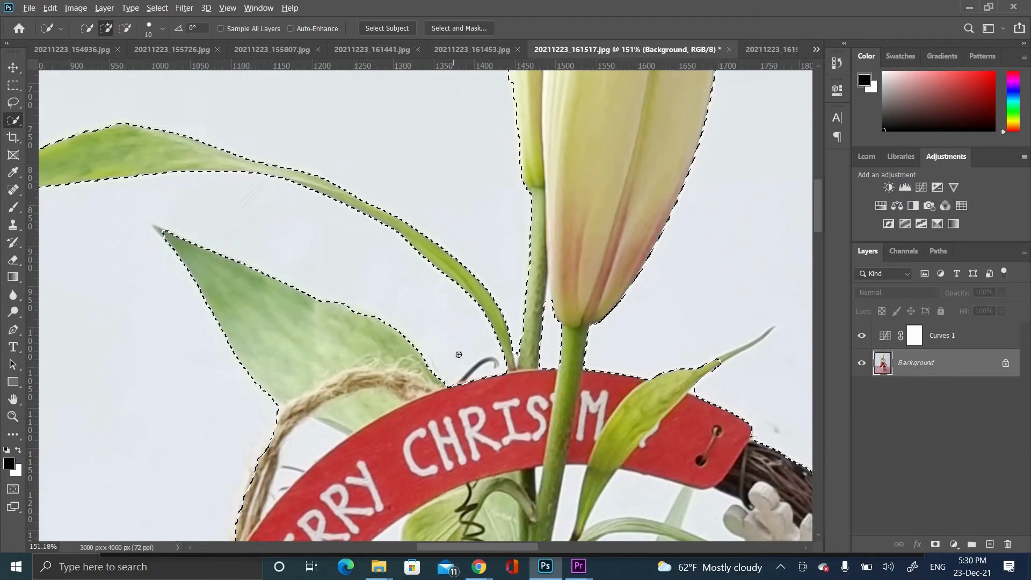
{"action": "scroll", "coordinate": [458, 355], "scroll_direction": "down", "scroll_amount": 2}
{"action": "scroll", "coordinate": [582, 186], "scroll_direction": "up", "scroll_amount": 6}
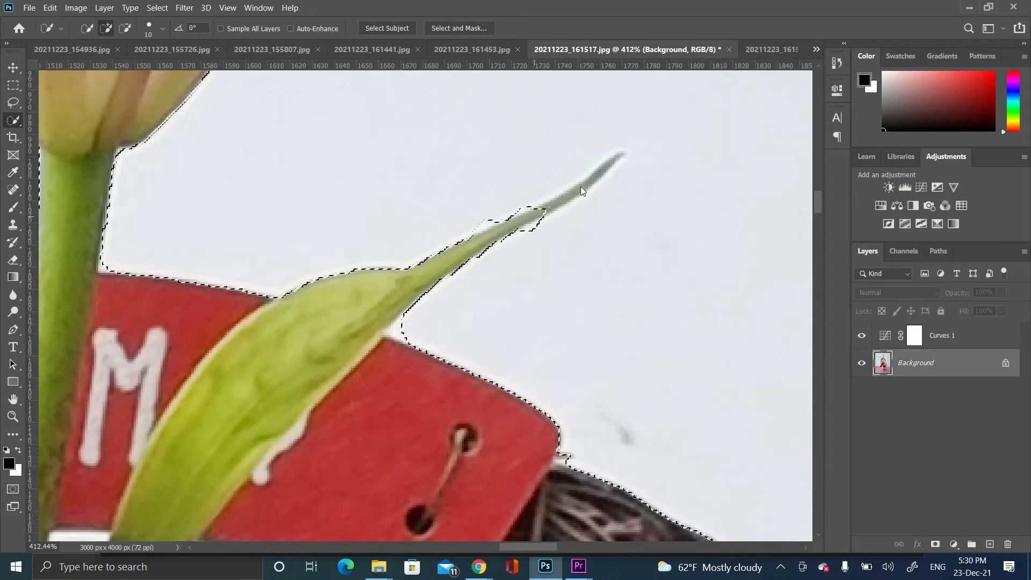
{"action": "scroll", "coordinate": [581, 186], "scroll_direction": "down", "scroll_amount": 5}
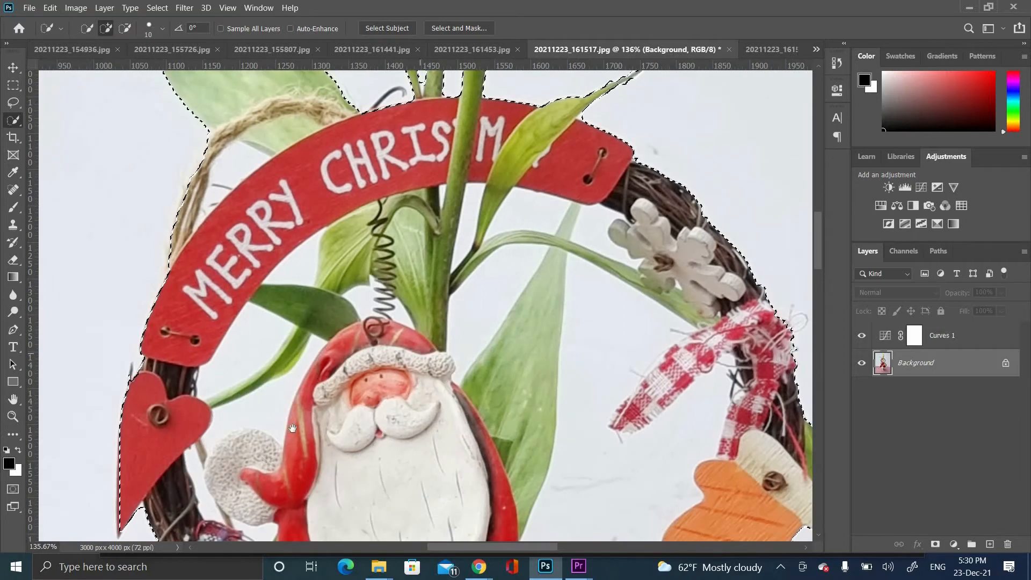
- Add the baby's breath sprigs beside the checked ball and gold-wrapped chocolates to the selection
{"action": "left_click_drag", "start_coordinate": [293, 428], "coordinate": [424, 233]}
{"action": "left_click_drag", "start_coordinate": [661, 510], "coordinate": [327, 91]}
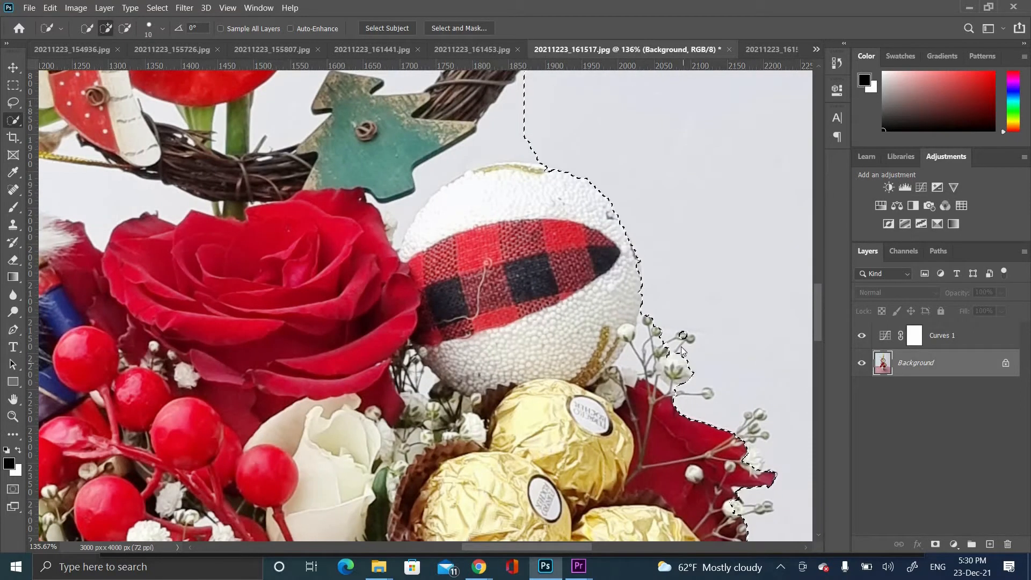
{"action": "scroll", "coordinate": [666, 342], "scroll_direction": "down", "scroll_amount": 3}
{"action": "scroll", "coordinate": [666, 343], "scroll_direction": "right", "scroll_amount": 3}
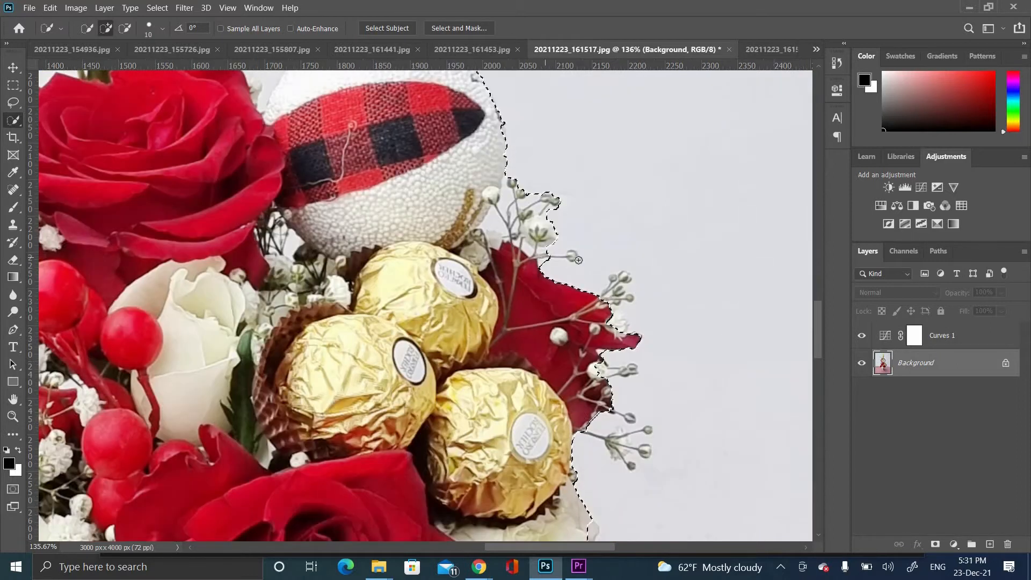
{"action": "left_click_drag", "start_coordinate": [622, 345], "coordinate": [616, 409]}
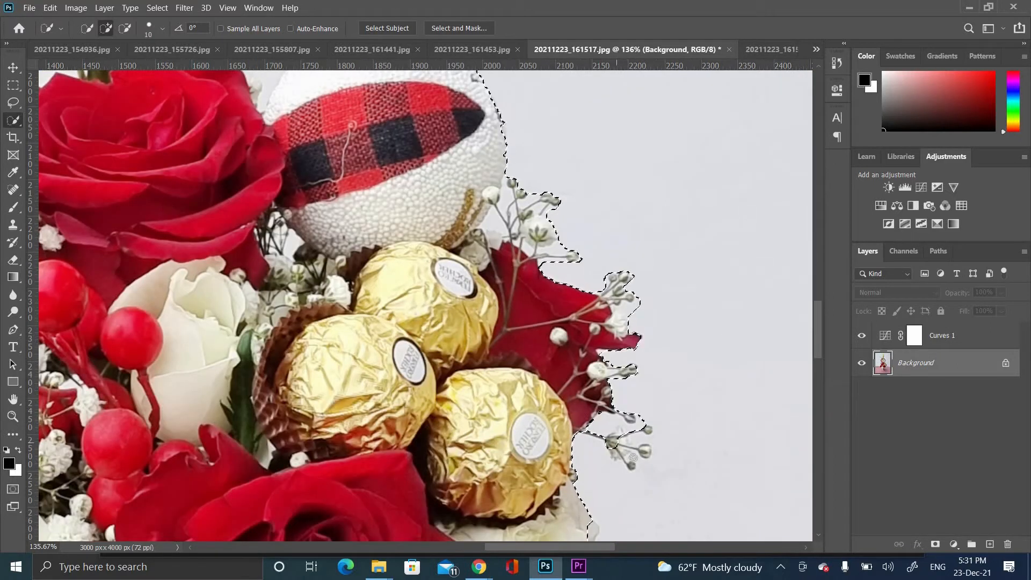
- Check the selection around the lower roses and correct it along the edge of the snowman bucket
{"action": "scroll", "coordinate": [619, 337], "scroll_direction": "down", "scroll_amount": 3}
{"action": "scroll", "coordinate": [619, 337], "scroll_direction": "left", "scroll_amount": 1}
{"action": "scroll", "coordinate": [570, 318], "scroll_direction": "down", "scroll_amount": 10}
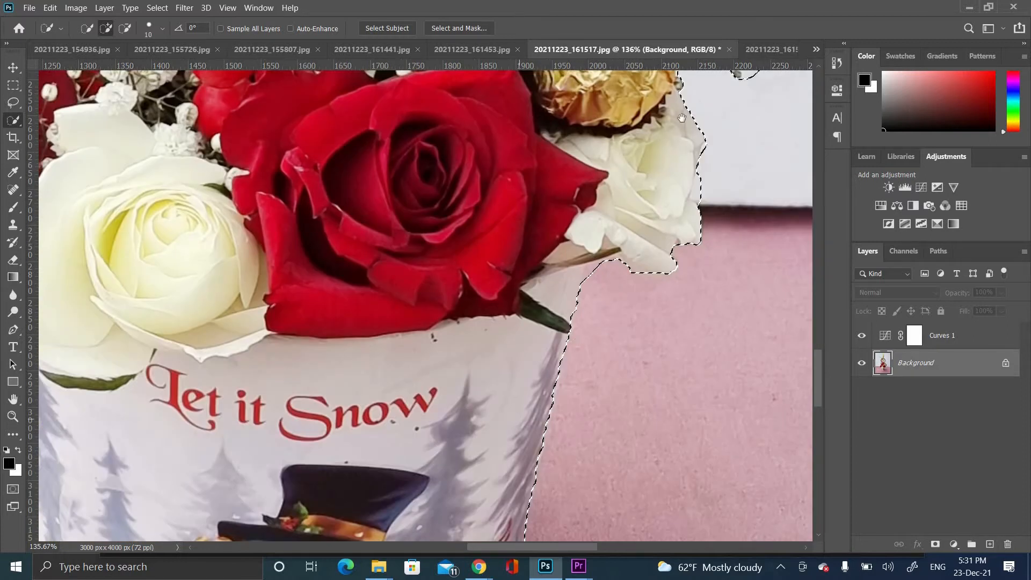
{"action": "scroll", "coordinate": [674, 324], "scroll_direction": "left", "scroll_amount": 3}
{"action": "key", "text": "alt"}
{"action": "left_click_drag", "start_coordinate": [535, 386], "coordinate": [568, 353]}
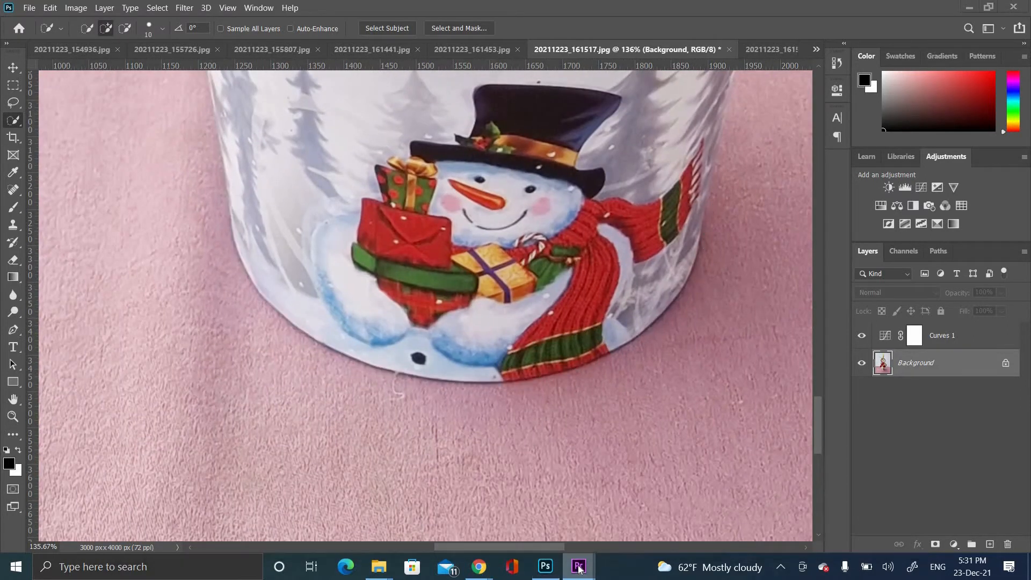
{"action": "scroll", "coordinate": [406, 300], "scroll_direction": "up", "scroll_amount": 7}
{"action": "scroll", "coordinate": [406, 300], "scroll_direction": "left", "scroll_amount": 3}
{"action": "scroll", "coordinate": [405, 300], "scroll_direction": "down", "scroll_amount": 4}
{"action": "key", "text": "ctrl+0"}
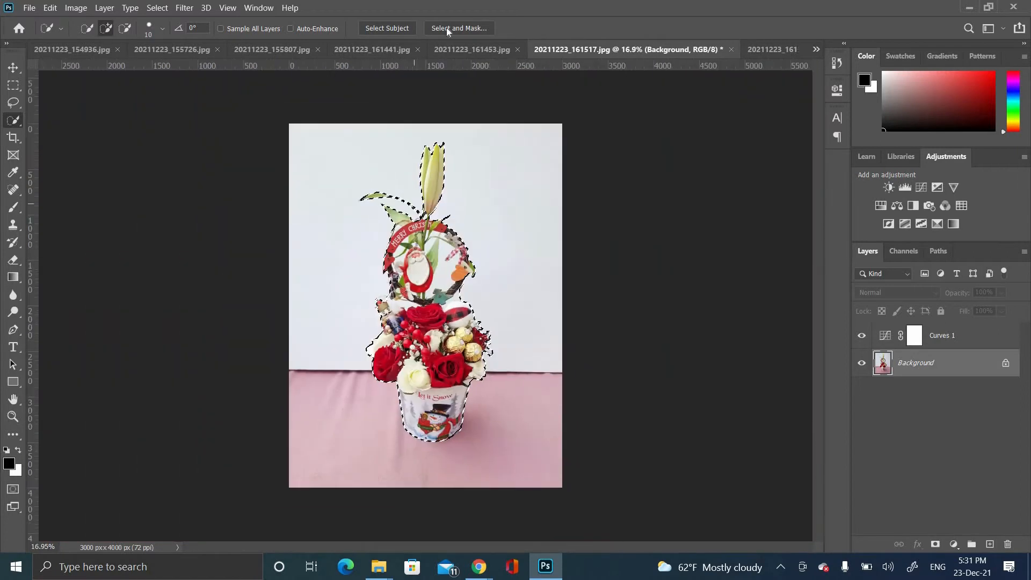
- Refine the selection in Select and Mask with Smooth 6, Feather 0.7 px and Contrast 7%, output to a new layer with layer mask
{"action": "left_click", "coordinate": [446, 28]}
{"action": "left_click_drag", "start_coordinate": [845, 215], "coordinate": [848, 215]}
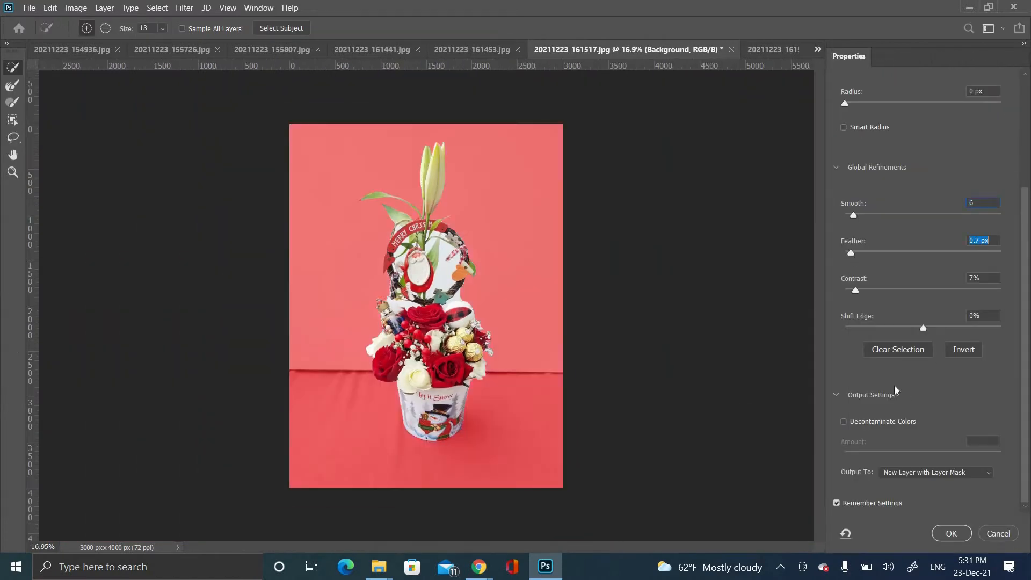
{"action": "left_click", "coordinate": [951, 534]}
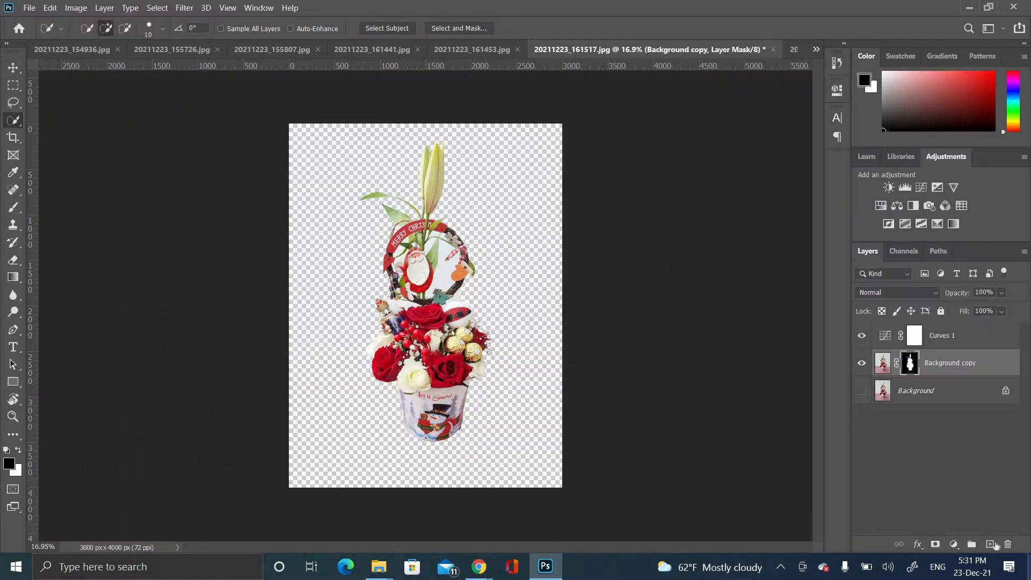
- Place a black-filled layer beneath the unlocked original photo layer and hide the original photo layer
{"action": "left_click_drag", "start_coordinate": [924, 366], "coordinate": [920, 436]}
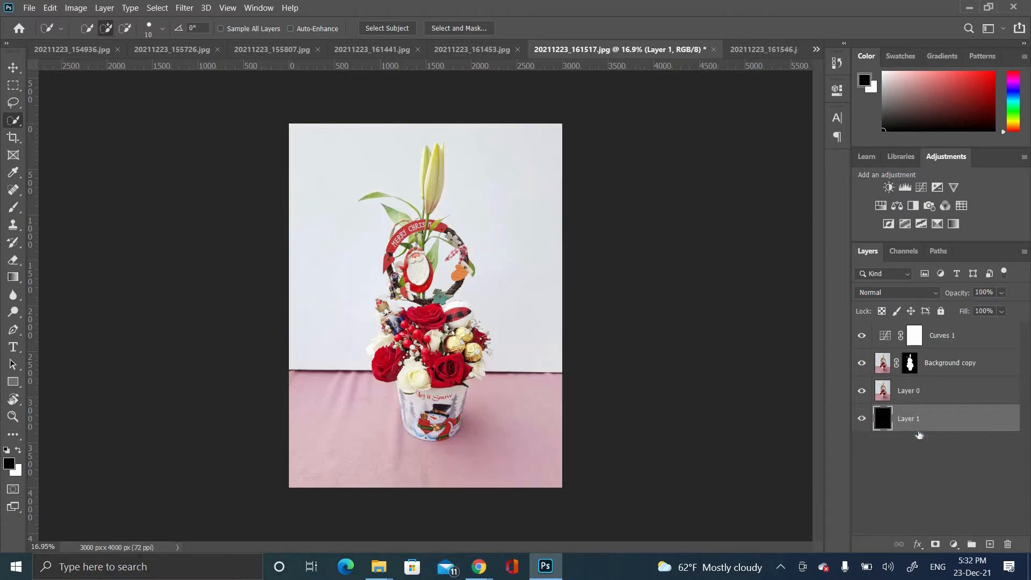
{"action": "left_click", "coordinate": [862, 390]}
- Paint black on the cutout's layer mask with a brush up to 90 px to hide the backdrop between Santa and the orange mitten
{"action": "scroll", "coordinate": [452, 279], "scroll_direction": "up", "scroll_amount": 8}
{"action": "left_click", "coordinate": [910, 363]}
{"action": "key", "text": "b"}
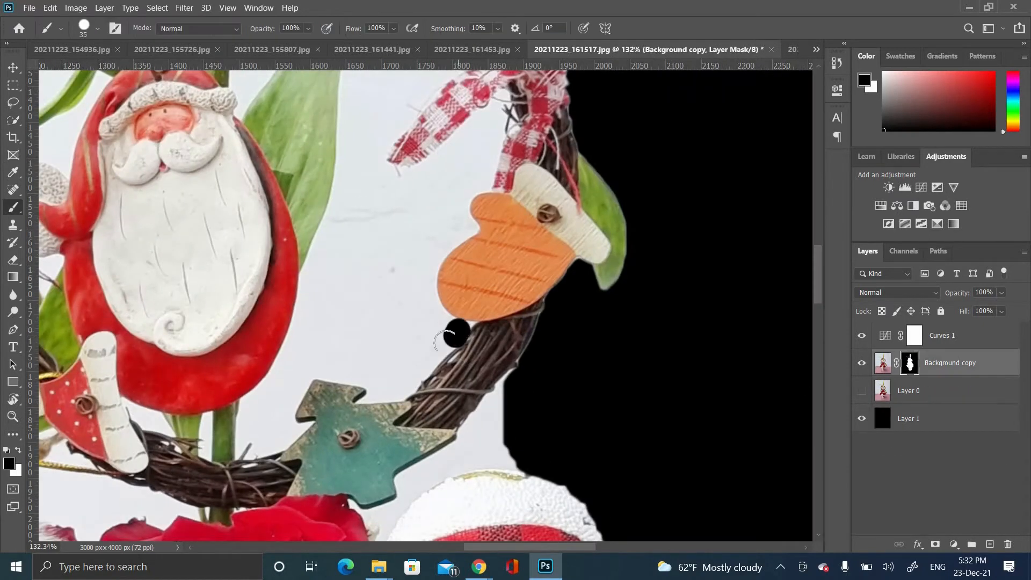
{"action": "key", "text": "bracketright"}
{"action": "key", "text": "bracketright"}
{"action": "key", "text": "bracketright"}
{"action": "mouse_move", "coordinate": [255, 420]}
{"action": "left_mouse_down"}
{"action": "mouse_move", "coordinate": [295, 347]}
{"action": "mouse_move", "coordinate": [348, 222]}
{"action": "left_mouse_up"}
{"action": "key", "text": "bracketright"}
{"action": "key", "text": "bracketright"}
{"action": "key", "text": "bracketright"}
{"action": "key", "text": "bracketright"}
{"action": "mouse_move", "coordinate": [340, 344]}
{"action": "left_mouse_down"}
{"action": "mouse_move", "coordinate": [365, 307]}
{"action": "mouse_move", "coordinate": [405, 328]}
{"action": "left_mouse_up"}
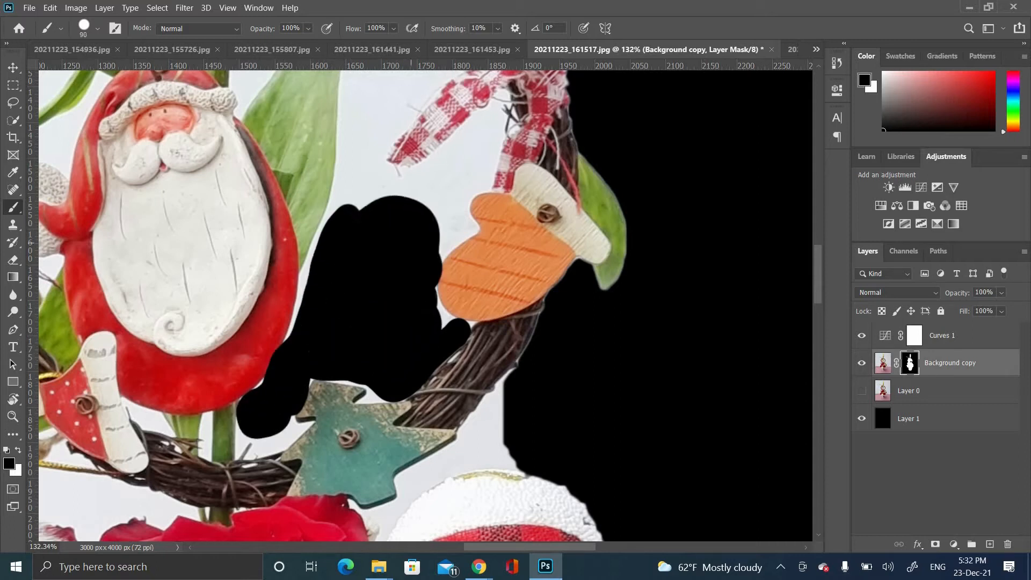
{"action": "left_click_drag", "start_coordinate": [411, 243], "coordinate": [382, 382]}
{"action": "mouse_move", "coordinate": [382, 382]}
{"action": "left_mouse_down"}
{"action": "mouse_move", "coordinate": [396, 340]}
{"action": "mouse_move", "coordinate": [450, 271]}
{"action": "left_mouse_up"}
- Mask out the backdrop between the tall green leaf and the checked ribbon with a 45 px brush
{"action": "key", "text": "bracketleft"}
{"action": "key", "text": "bracketleft"}
{"action": "key", "text": "bracketleft"}
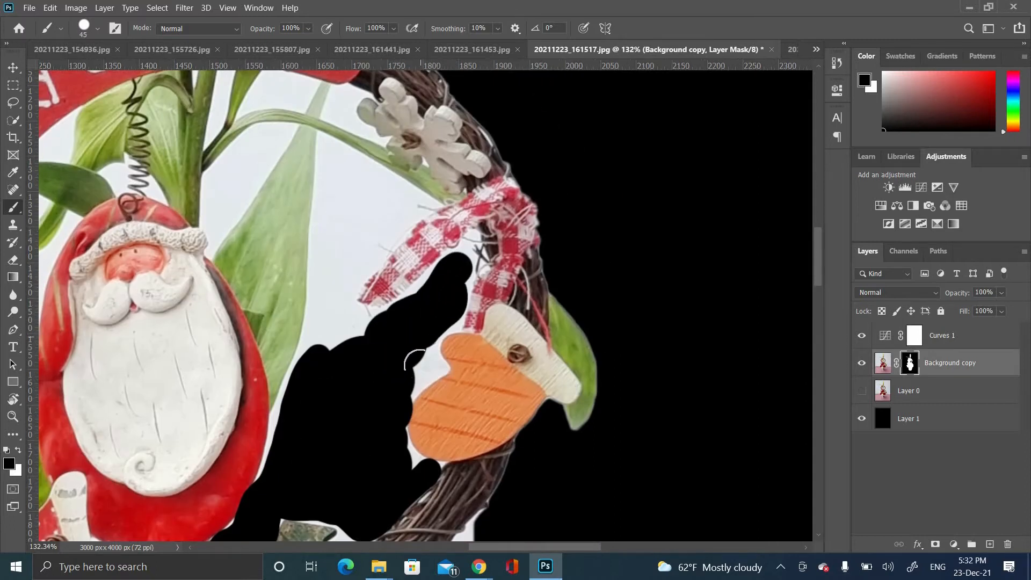
{"action": "mouse_move", "coordinate": [415, 361]}
{"action": "left_mouse_down"}
{"action": "mouse_move", "coordinate": [331, 294]}
{"action": "mouse_move", "coordinate": [373, 219]}
{"action": "mouse_move", "coordinate": [363, 181]}
{"action": "mouse_move", "coordinate": [333, 266]}
{"action": "mouse_move", "coordinate": [345, 276]}
{"action": "mouse_move", "coordinate": [326, 269]}
{"action": "left_mouse_up"}
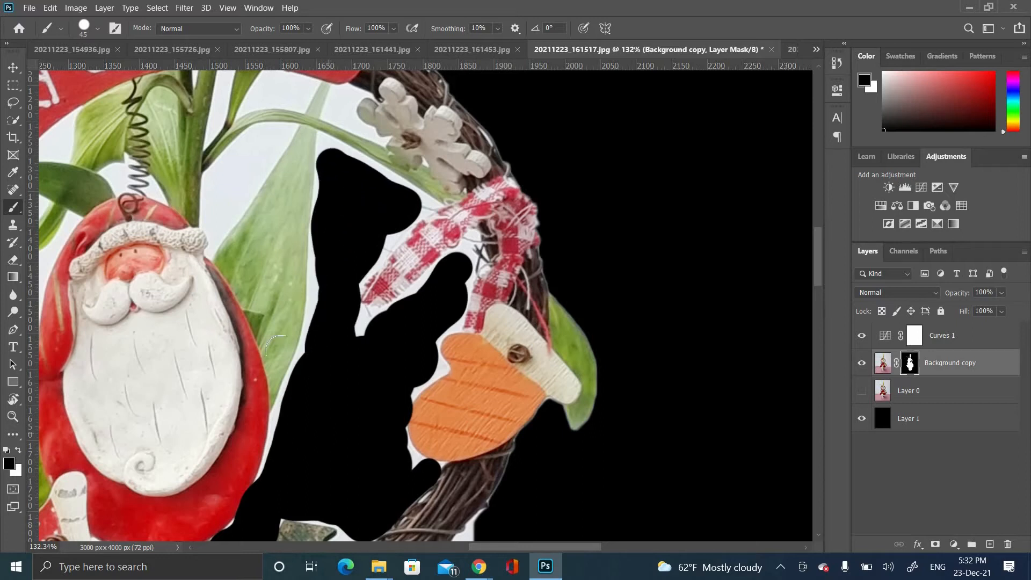
{"action": "mouse_move", "coordinate": [285, 495]}
{"action": "left_mouse_down"}
{"action": "mouse_move", "coordinate": [417, 308]}
{"action": "mouse_move", "coordinate": [483, 369]}
{"action": "mouse_move", "coordinate": [546, 348]}
{"action": "mouse_move", "coordinate": [517, 259]}
{"action": "left_mouse_up"}
- Mask out the backdrop remnants along Santa's edge and the green stem with a 7 px brush
{"action": "scroll", "coordinate": [425, 335], "scroll_direction": "up", "scroll_amount": 7}
{"action": "key", "text": "bracketleft"}
{"action": "scroll", "coordinate": [405, 305], "scroll_direction": "up", "scroll_amount": 4}
{"action": "mouse_move", "coordinate": [566, 266]}
{"action": "left_mouse_down"}
{"action": "mouse_move", "coordinate": [294, 471]}
{"action": "mouse_move", "coordinate": [141, 508]}
{"action": "mouse_move", "coordinate": [162, 468]}
{"action": "mouse_move", "coordinate": [169, 399]}
{"action": "mouse_move", "coordinate": [107, 393]}
{"action": "left_mouse_up"}
{"action": "mouse_move", "coordinate": [114, 392]}
{"action": "left_mouse_down"}
{"action": "mouse_move", "coordinate": [321, 308]}
{"action": "mouse_move", "coordinate": [247, 392]}
{"action": "mouse_move", "coordinate": [263, 140]}
{"action": "mouse_move", "coordinate": [292, 317]}
{"action": "left_mouse_up"}
{"action": "mouse_move", "coordinate": [370, 384]}
{"action": "left_mouse_down"}
{"action": "mouse_move", "coordinate": [473, 272]}
{"action": "mouse_move", "coordinate": [534, 253]}
{"action": "mouse_move", "coordinate": [626, 199]}
{"action": "mouse_move", "coordinate": [426, 212]}
{"action": "left_mouse_up"}
{"action": "scroll", "coordinate": [426, 211], "scroll_direction": "down", "scroll_amount": 8}
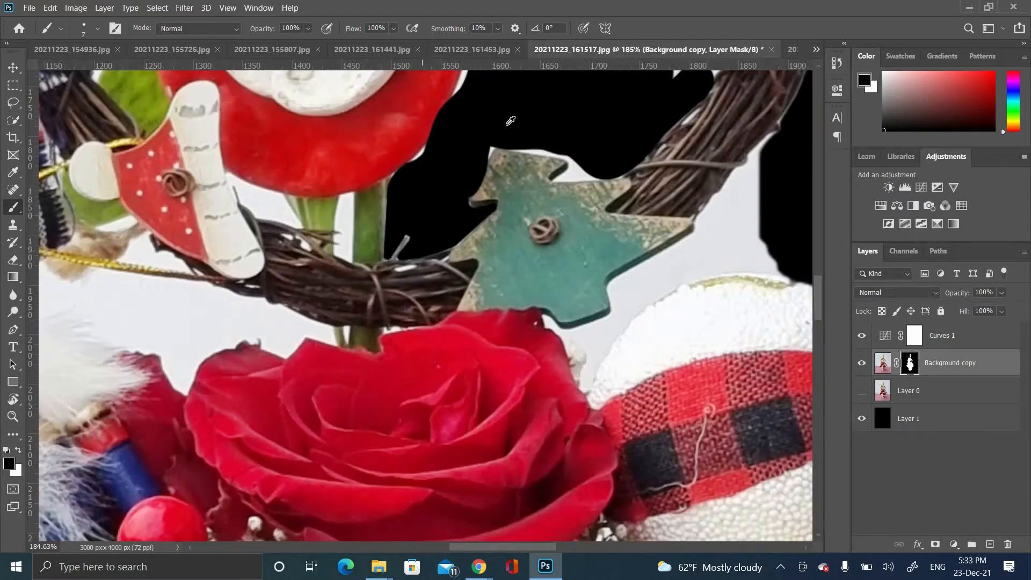
- Mask out the white fringe along the upper edges of the green tree ornament, reducing the brush to 4 px
{"action": "scroll", "coordinate": [494, 137], "scroll_direction": "up", "scroll_amount": 9}
{"action": "left_click_drag", "start_coordinate": [304, 408], "coordinate": [348, 177]}
{"action": "left_click", "coordinate": [367, 279]}
{"action": "left_click_drag", "start_coordinate": [352, 103], "coordinate": [153, 353]}
{"action": "mouse_move", "coordinate": [301, 218]}
{"action": "left_mouse_down"}
{"action": "mouse_move", "coordinate": [415, 202]}
{"action": "mouse_move", "coordinate": [553, 212]}
{"action": "mouse_move", "coordinate": [705, 253]}
{"action": "left_mouse_up"}
{"action": "left_click_drag", "start_coordinate": [681, 234], "coordinate": [501, 160]}
{"action": "mouse_move", "coordinate": [527, 185]}
{"action": "left_mouse_down"}
{"action": "mouse_move", "coordinate": [594, 202]}
{"action": "mouse_move", "coordinate": [561, 301]}
{"action": "left_mouse_up"}
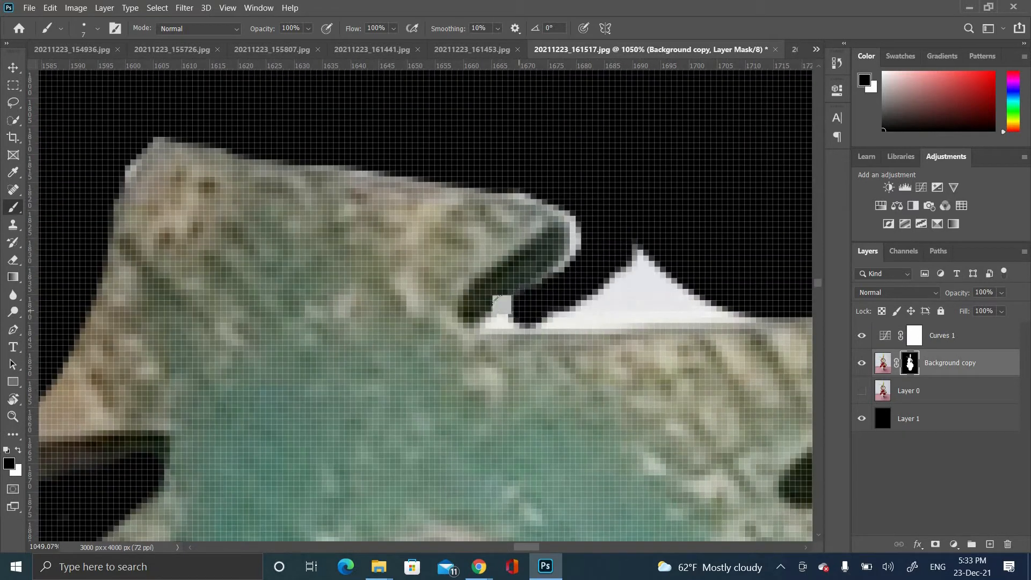
{"action": "left_click_drag", "start_coordinate": [756, 304], "coordinate": [650, 285]}
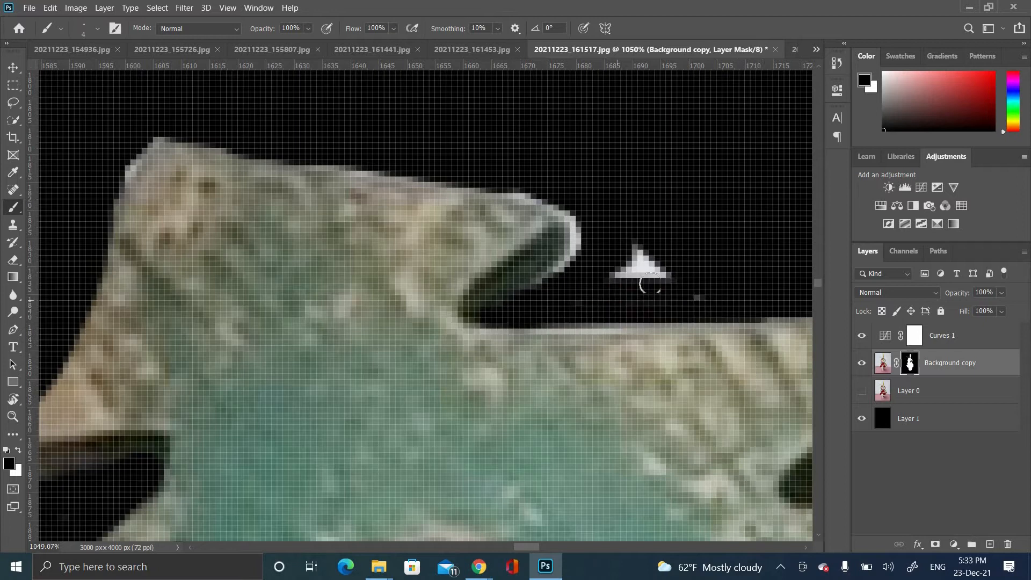
- Mask out the white slivers where the underside of the orange mitten meets the twig wreath
{"action": "scroll", "coordinate": [581, 274], "scroll_direction": "down", "scroll_amount": 5}
{"action": "scroll", "coordinate": [539, 286], "scroll_direction": "up", "scroll_amount": 6}
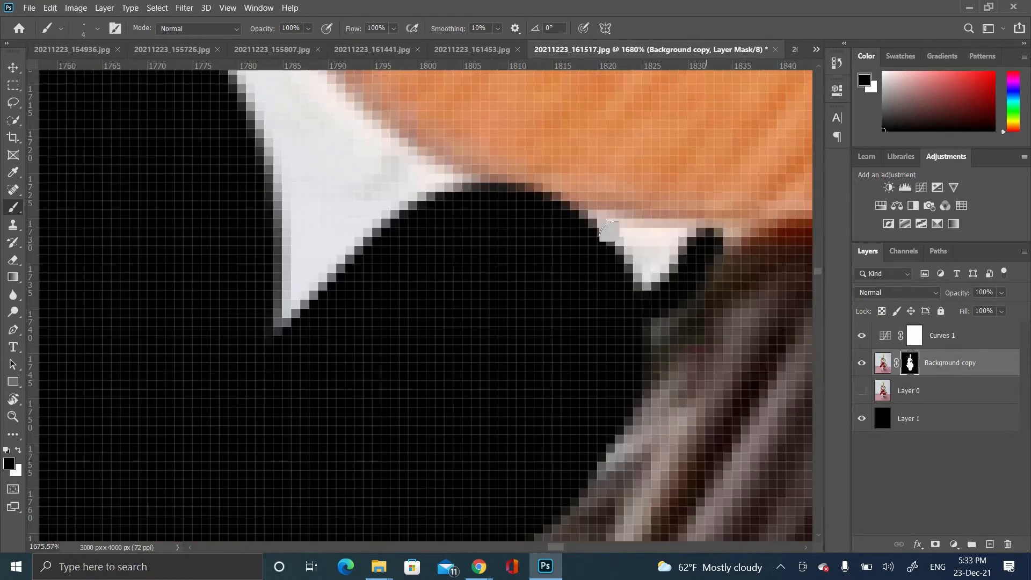
{"action": "left_click_drag", "start_coordinate": [618, 240], "coordinate": [653, 346]}
{"action": "left_click_drag", "start_coordinate": [711, 414], "coordinate": [822, 545]}
{"action": "mouse_move", "coordinate": [486, 363]}
{"action": "left_mouse_down"}
{"action": "mouse_move", "coordinate": [429, 439]}
{"action": "mouse_move", "coordinate": [384, 362]}
{"action": "mouse_move", "coordinate": [447, 348]}
{"action": "left_mouse_up"}
{"action": "mouse_move", "coordinate": [465, 290]}
{"action": "left_mouse_down"}
{"action": "mouse_move", "coordinate": [547, 447]}
{"action": "mouse_move", "coordinate": [416, 221]}
{"action": "mouse_move", "coordinate": [451, 409]}
{"action": "mouse_move", "coordinate": [456, 325]}
{"action": "left_mouse_up"}
{"action": "mouse_move", "coordinate": [401, 227]}
{"action": "left_mouse_down"}
{"action": "mouse_move", "coordinate": [440, 497]}
{"action": "mouse_move", "coordinate": [418, 419]}
{"action": "left_mouse_up"}
{"action": "mouse_move", "coordinate": [468, 465]}
{"action": "left_mouse_down"}
{"action": "mouse_move", "coordinate": [405, 186]}
{"action": "mouse_move", "coordinate": [420, 220]}
{"action": "mouse_move", "coordinate": [397, 337]}
{"action": "left_mouse_up"}
- Trace the mask along the outer edge of the orange mitten and into the notch by its thumb
{"action": "scroll", "coordinate": [334, 347], "scroll_direction": "down", "scroll_amount": 5}
{"action": "scroll", "coordinate": [334, 347], "scroll_direction": "up", "scroll_amount": 5}
{"action": "left_click_drag", "start_coordinate": [541, 171], "coordinate": [578, 139]}
{"action": "mouse_move", "coordinate": [578, 139]}
{"action": "left_mouse_down"}
{"action": "mouse_move", "coordinate": [329, 365]}
{"action": "mouse_move", "coordinate": [638, 116]}
{"action": "mouse_move", "coordinate": [148, 512]}
{"action": "mouse_move", "coordinate": [170, 473]}
{"action": "mouse_move", "coordinate": [364, 272]}
{"action": "mouse_move", "coordinate": [354, 324]}
{"action": "mouse_move", "coordinate": [311, 173]}
{"action": "left_mouse_up"}
{"action": "mouse_move", "coordinate": [346, 237]}
{"action": "left_mouse_down"}
{"action": "mouse_move", "coordinate": [352, 415]}
{"action": "mouse_move", "coordinate": [368, 495]}
{"action": "left_mouse_up"}
{"action": "left_click_drag", "start_coordinate": [378, 410], "coordinate": [293, 290]}
{"action": "scroll", "coordinate": [279, 278], "scroll_direction": "down", "scroll_amount": 8}
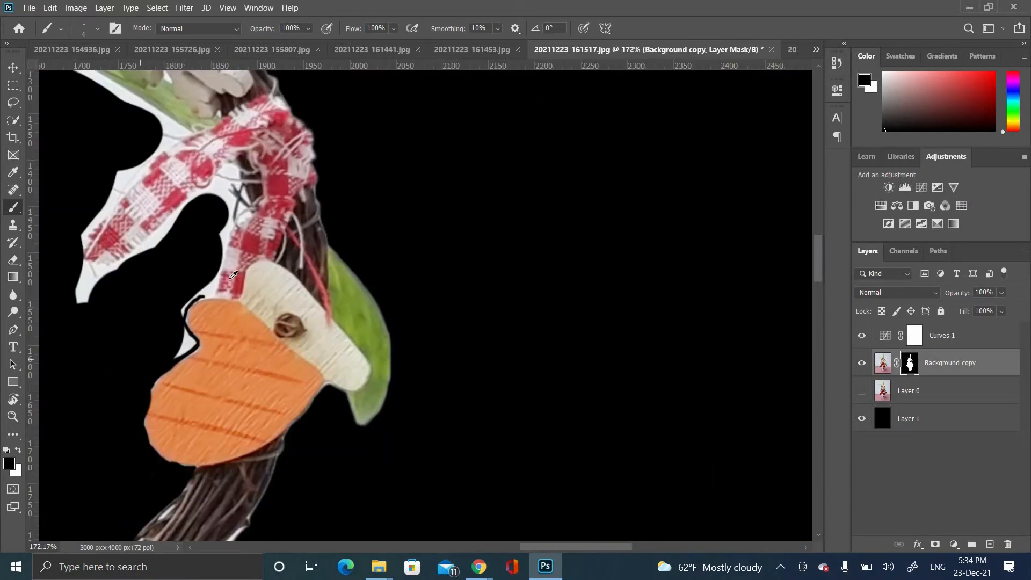
- Trace the mask along the checked ribbon strip above the mitten and around the small dark twig
{"action": "scroll", "coordinate": [234, 275], "scroll_direction": "up", "scroll_amount": 7}
{"action": "mouse_move", "coordinate": [228, 355]}
{"action": "left_mouse_down"}
{"action": "mouse_move", "coordinate": [325, 295]}
{"action": "mouse_move", "coordinate": [358, 162]}
{"action": "mouse_move", "coordinate": [328, 171]}
{"action": "left_mouse_up"}
{"action": "scroll", "coordinate": [328, 172], "scroll_direction": "down", "scroll_amount": 7}
{"action": "scroll", "coordinate": [360, 357], "scroll_direction": "up", "scroll_amount": 6}
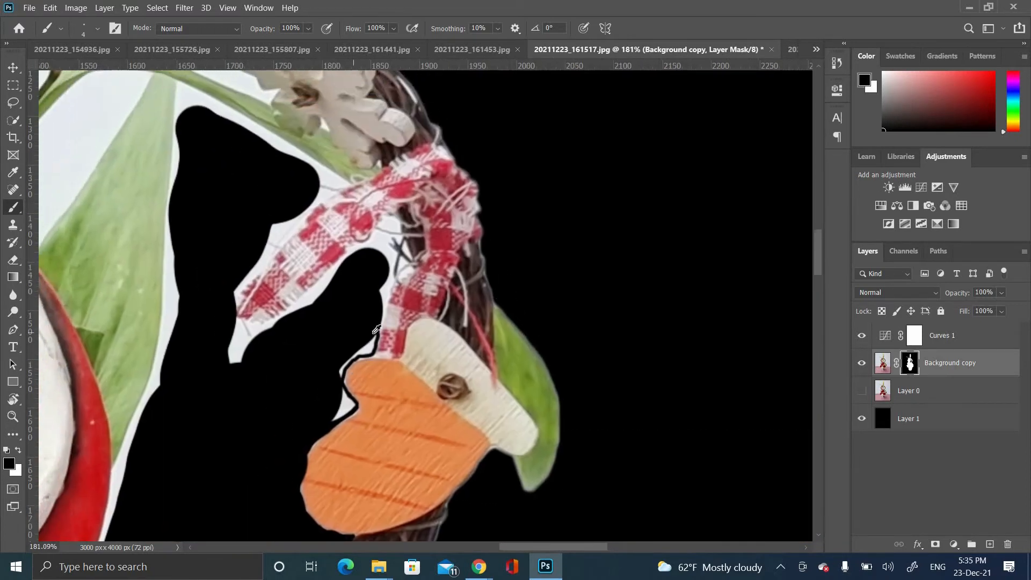
{"action": "scroll", "coordinate": [360, 357], "scroll_direction": "down", "scroll_amount": 4}
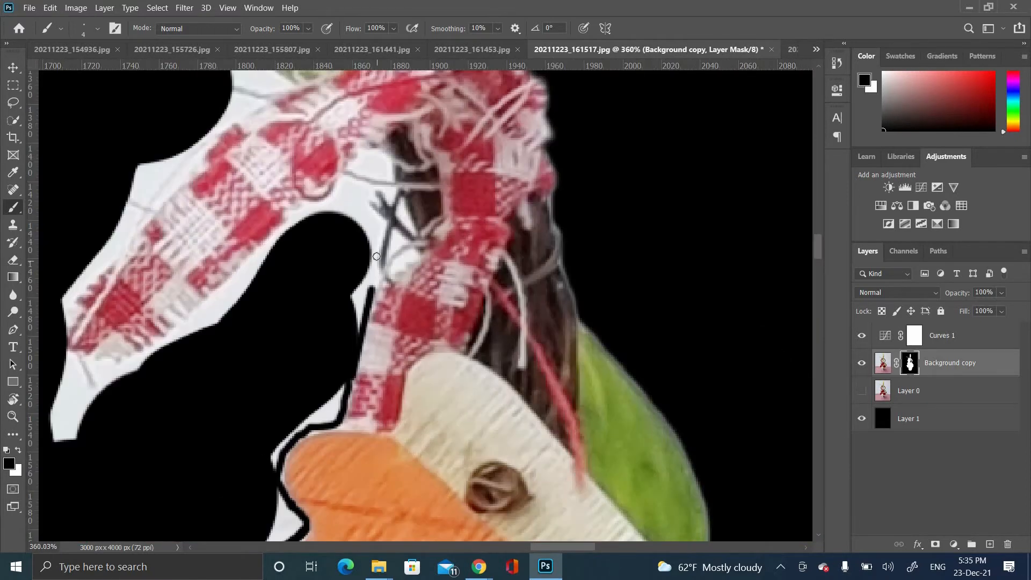
{"action": "scroll", "coordinate": [366, 200], "scroll_direction": "up", "scroll_amount": 5}
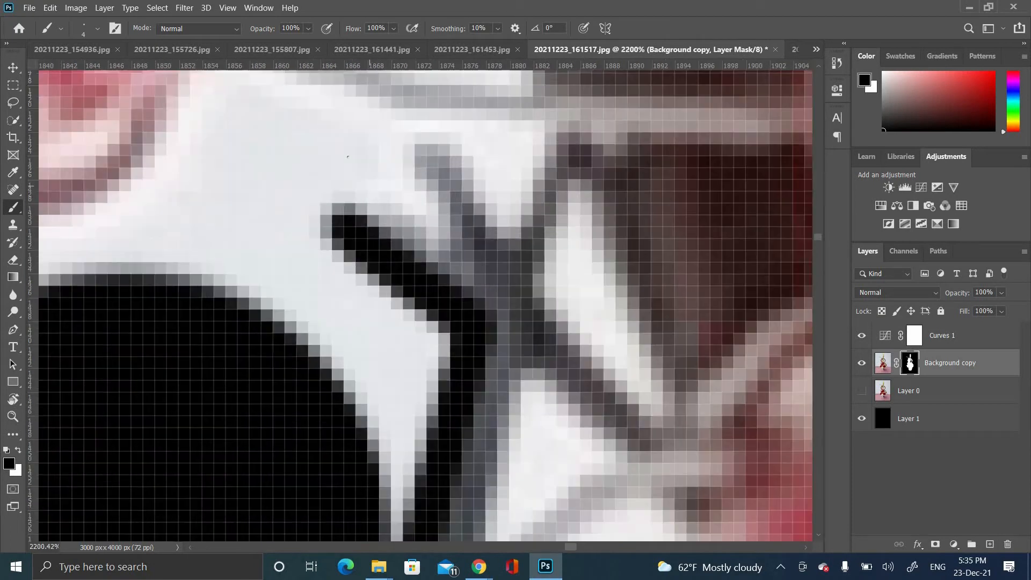
{"action": "scroll", "coordinate": [328, 208], "scroll_direction": "down", "scroll_amount": 6}
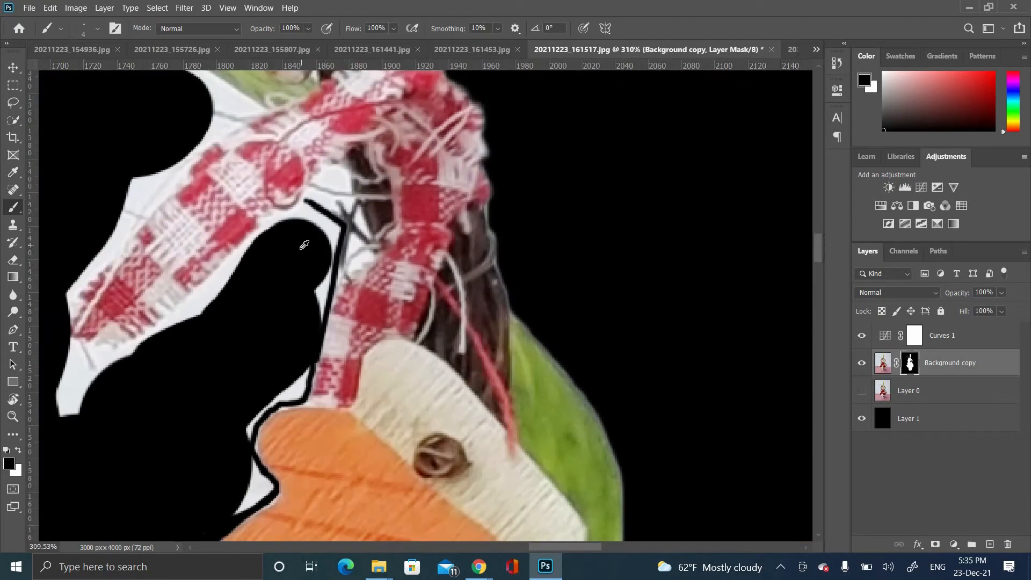
- Mask out the backdrop along the lower edge of the checked ribbon's hanging tail
{"action": "scroll", "coordinate": [304, 245], "scroll_direction": "up", "scroll_amount": 5}
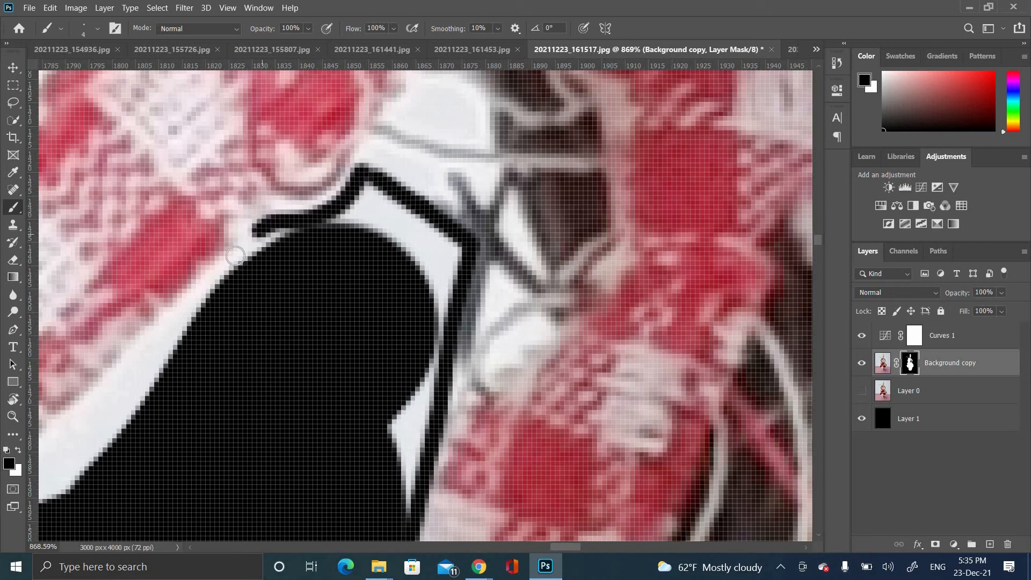
{"action": "left_click_drag", "start_coordinate": [372, 363], "coordinate": [712, 275]}
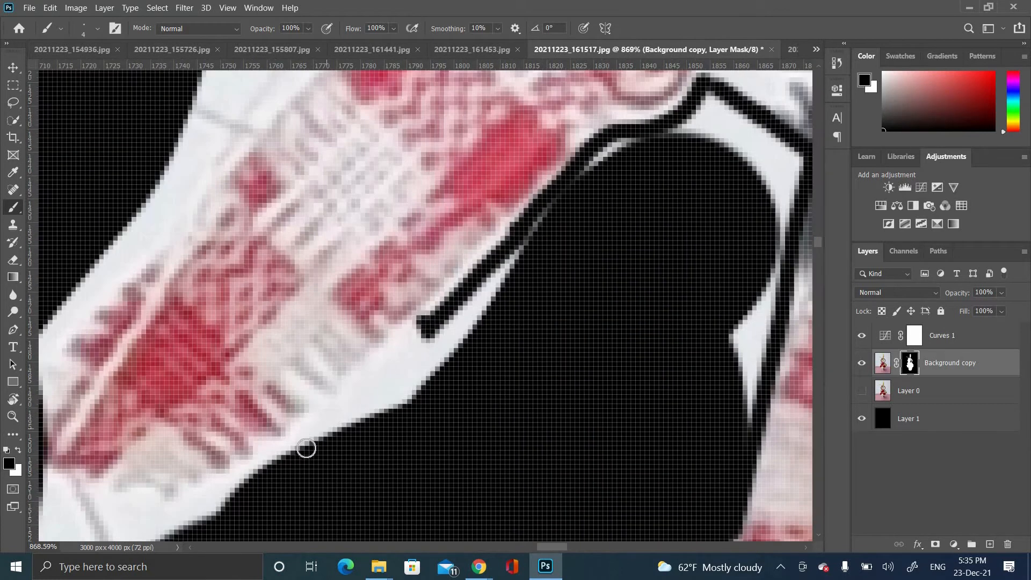
{"action": "left_click_drag", "start_coordinate": [306, 449], "coordinate": [369, 421]}
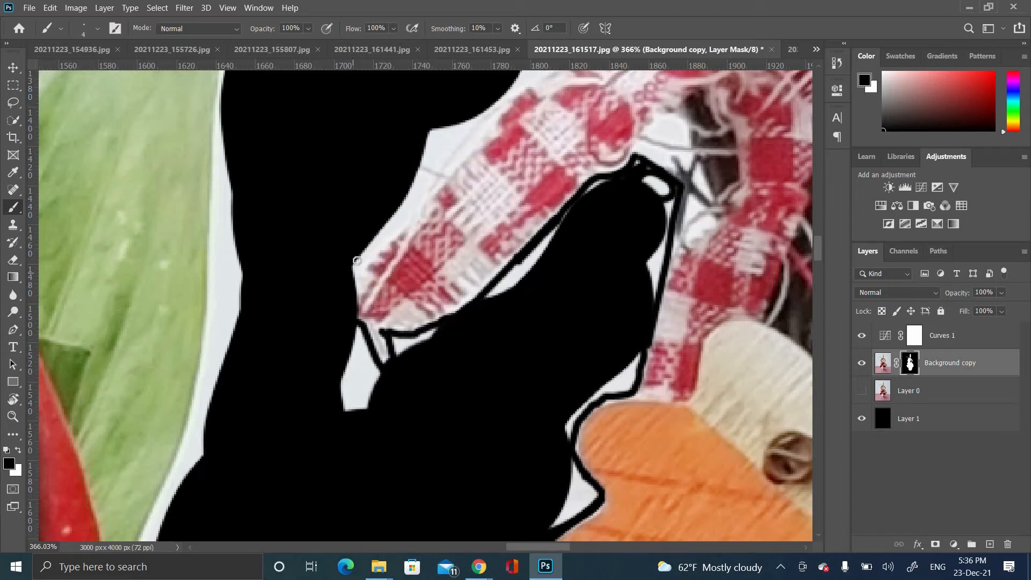
- Trace the mask along the upper edge of the checked ribbon's tail up to the arching leaf
{"action": "scroll", "coordinate": [375, 243], "scroll_direction": "up", "scroll_amount": 3}
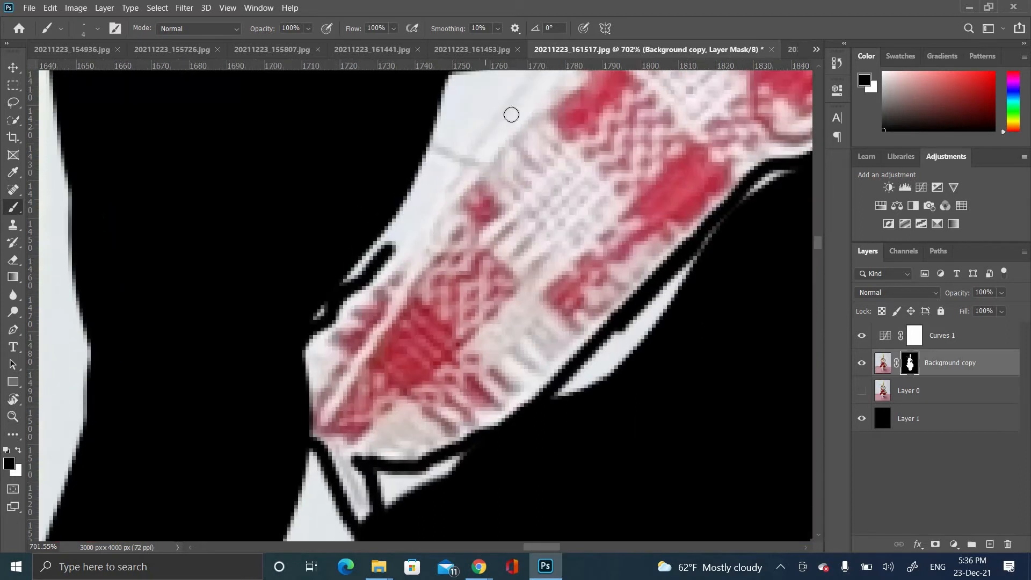
{"action": "scroll", "coordinate": [511, 114], "scroll_direction": "down", "scroll_amount": 4}
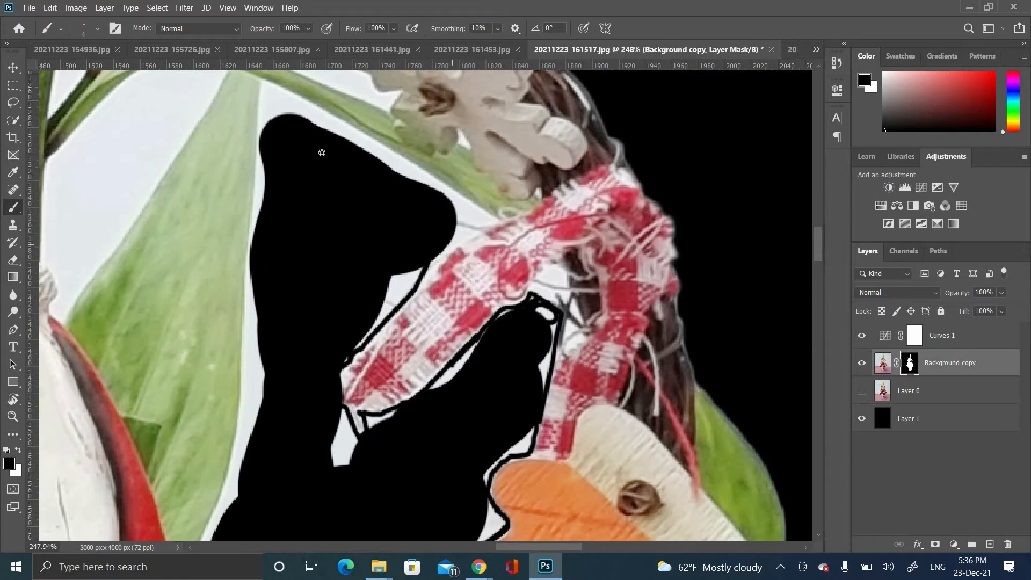
{"action": "scroll", "coordinate": [322, 153], "scroll_direction": "down", "scroll_amount": 5}
{"action": "scroll", "coordinate": [534, 383], "scroll_direction": "up", "scroll_amount": 5}
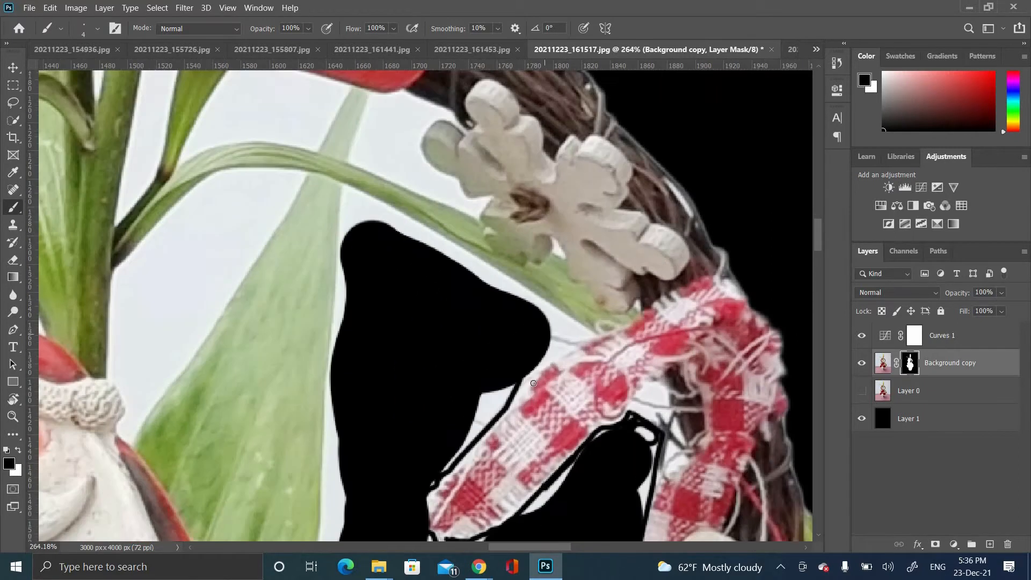
{"action": "scroll", "coordinate": [533, 383], "scroll_direction": "up", "scroll_amount": 3}
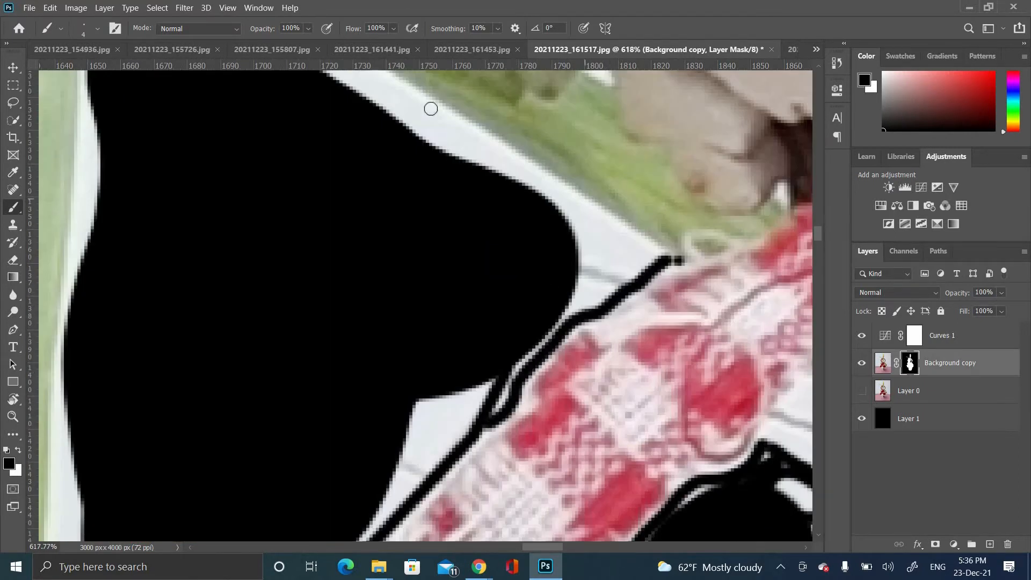
- Trace the mask along the arching leaf's underside and down the start of the broad pale leaf's outer edge
{"action": "left_click", "coordinate": [416, 93], "text": "shift"}
{"action": "left_click_drag", "start_coordinate": [405, 107], "coordinate": [570, 339]}
{"action": "left_click", "coordinate": [395, 216], "text": "shift"}
{"action": "left_click", "coordinate": [235, 488], "text": "shift"}
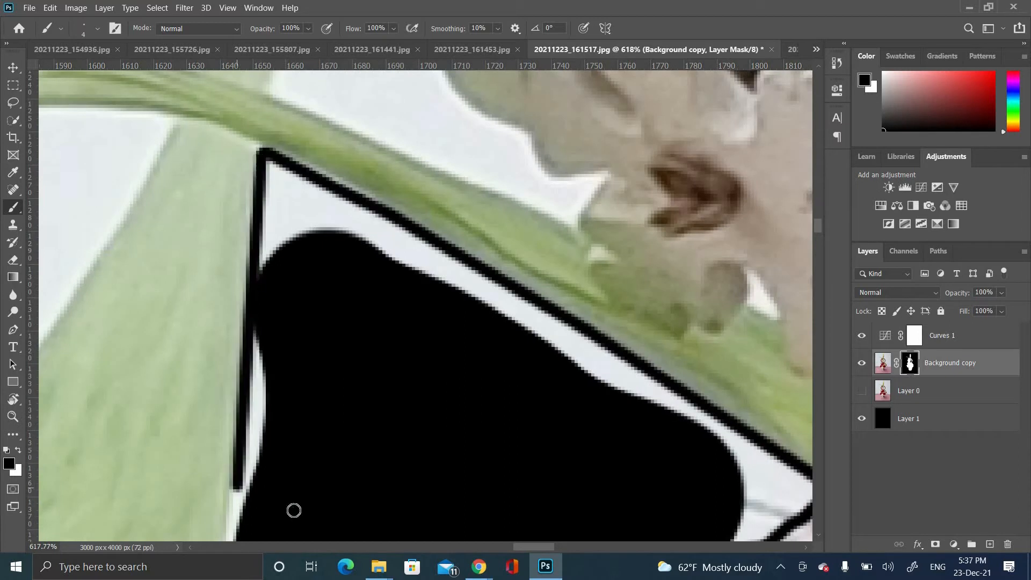
- Trace the mask down the middle of the broad leaf's outer edge beside the masked gap
{"action": "left_click_drag", "start_coordinate": [301, 429], "coordinate": [524, 223]}
{"action": "left_click", "coordinate": [442, 406], "text": "shift"}
{"action": "left_click_drag", "start_coordinate": [449, 403], "coordinate": [515, 148]}
{"action": "left_click", "coordinate": [500, 500], "text": "shift"}
{"action": "left_click_drag", "start_coordinate": [502, 494], "coordinate": [537, 145]}
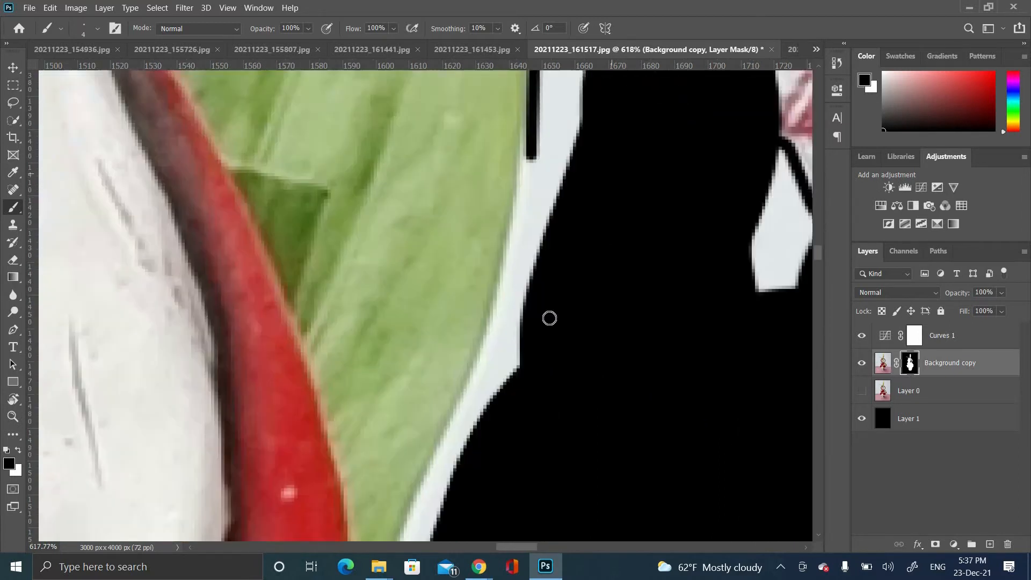
{"action": "left_click", "coordinate": [513, 361], "text": "shift"}
{"action": "left_click", "coordinate": [492, 314], "text": "shift"}
{"action": "left_click", "coordinate": [449, 425], "text": "shift"}
- Trace the mask down the lowest part of the broad leaf's edge toward Santa's red coat
{"action": "mouse_move", "coordinate": [534, 445]}
{"action": "left_mouse_down"}
{"action": "mouse_move", "coordinate": [521, 280]}
{"action": "mouse_move", "coordinate": [664, 250]}
{"action": "left_mouse_up"}
{"action": "left_click", "coordinate": [478, 342], "text": "shift"}
{"action": "left_click", "coordinate": [578, 217], "text": "shift"}
{"action": "left_click", "coordinate": [547, 368], "text": "shift"}
- Mask out the white slivers left between the broad leaf's outer edge and the masked area
{"action": "scroll", "coordinate": [548, 403], "scroll_direction": "down", "scroll_amount": 5}
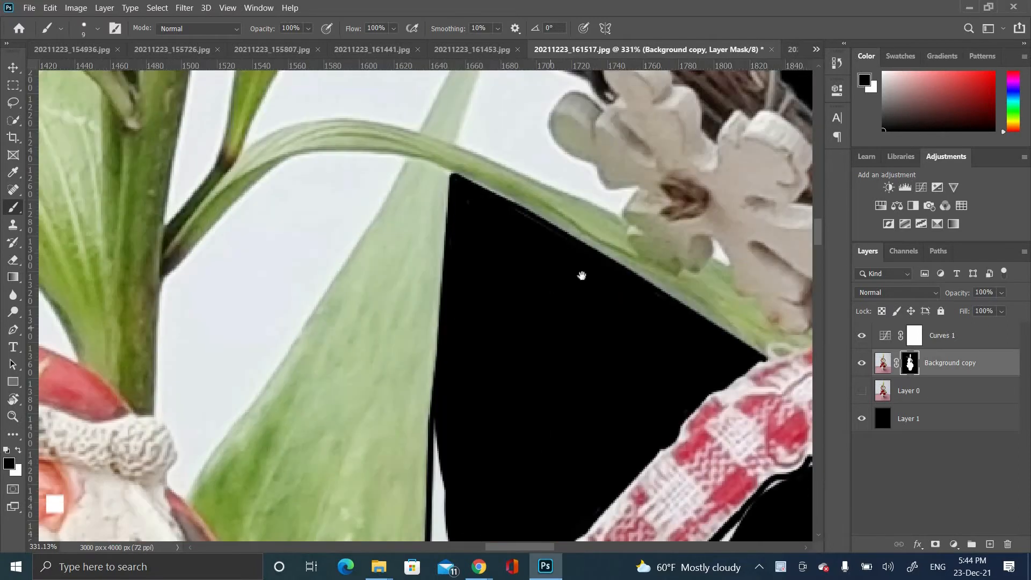
{"action": "left_click_drag", "start_coordinate": [582, 276], "coordinate": [647, 37]}
{"action": "left_click", "coordinate": [511, 253], "text": "shift"}
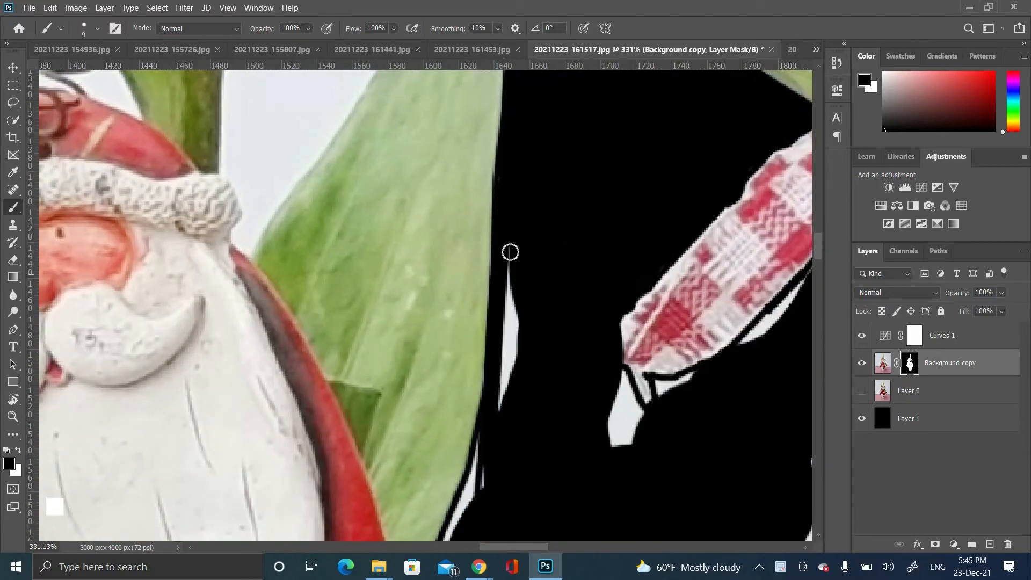
{"action": "left_click", "coordinate": [512, 317], "text": "shift"}
{"action": "left_click_drag", "start_coordinate": [482, 461], "coordinate": [566, 285]}
{"action": "left_click", "coordinate": [557, 304], "text": "shift"}
{"action": "left_click", "coordinate": [517, 406], "text": "shift"}
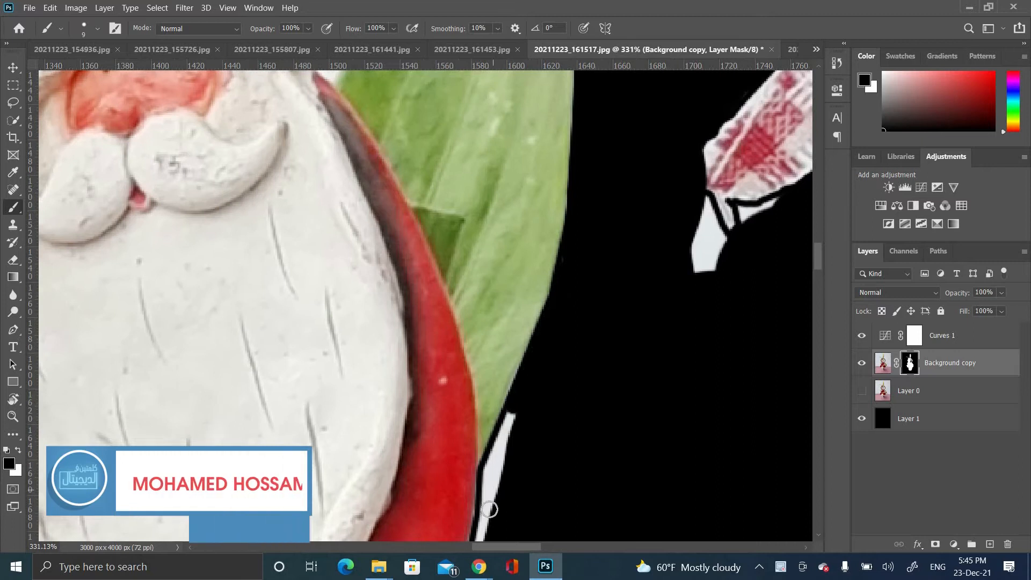
- Mask out the white strip beside Santa's red coat below the broad leaf
{"action": "left_click", "coordinate": [491, 510], "text": "shift"}
{"action": "left_click", "coordinate": [501, 442], "text": "shift"}
{"action": "left_click_drag", "start_coordinate": [489, 489], "coordinate": [570, 251]}
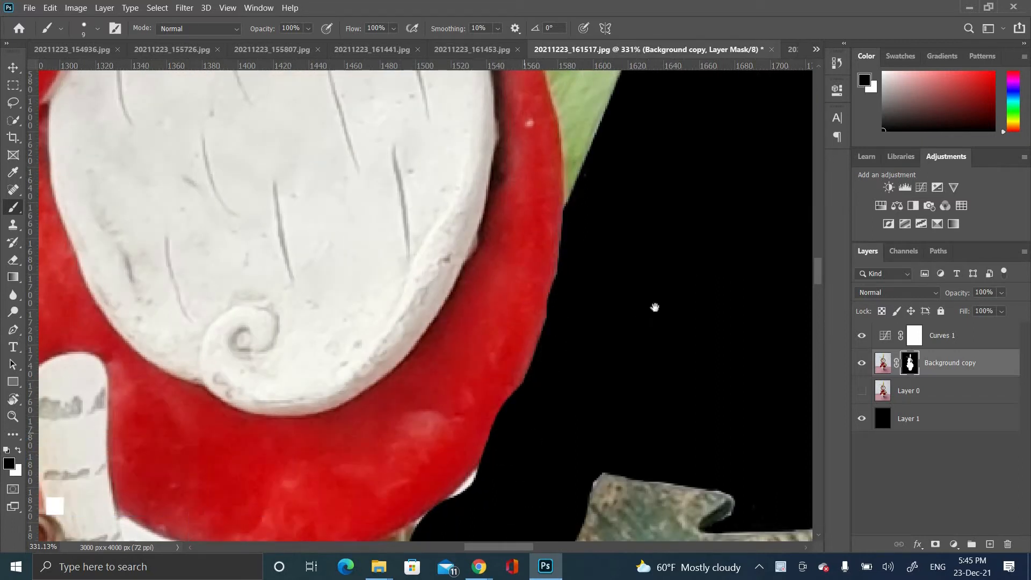
{"action": "left_click_drag", "start_coordinate": [655, 307], "coordinate": [767, 184]}
- Mask out the remaining white slivers around the checked ribbon's tail and beside the orange mitten
{"action": "scroll", "coordinate": [585, 397], "scroll_direction": "down", "scroll_amount": 10}
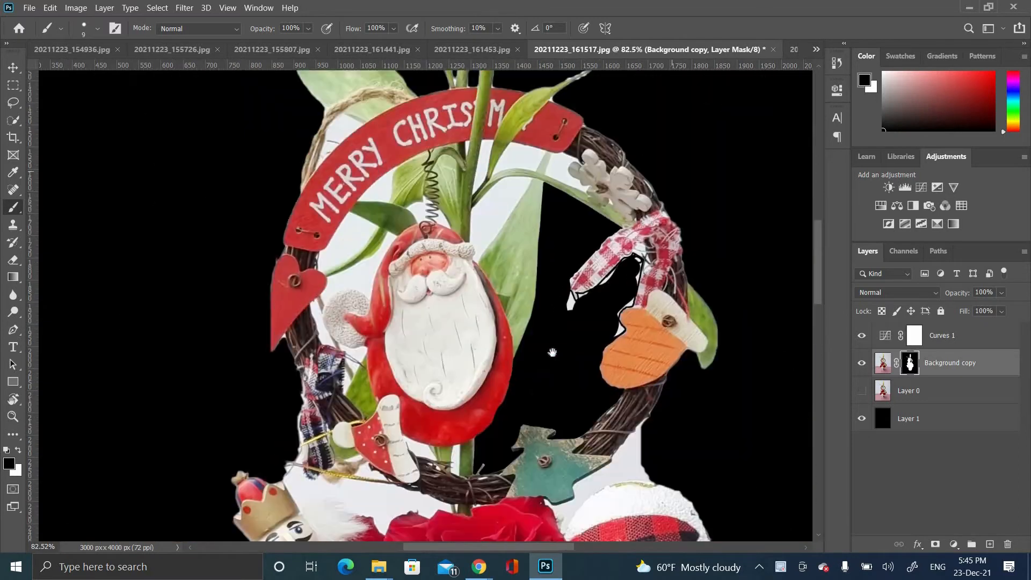
{"action": "scroll", "coordinate": [552, 351], "scroll_direction": "up", "scroll_amount": 10}
{"action": "left_click_drag", "start_coordinate": [549, 361], "coordinate": [554, 414]}
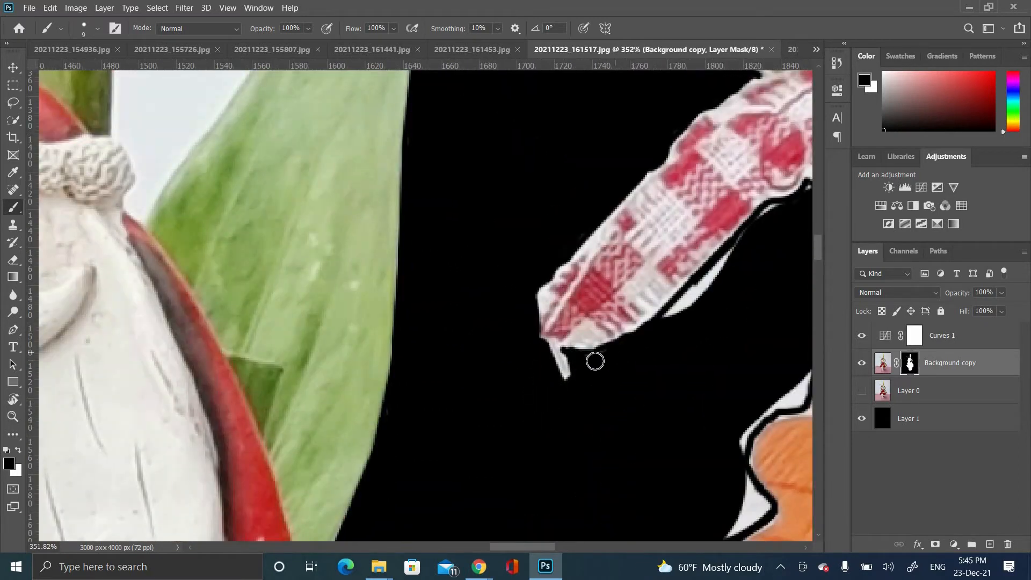
{"action": "left_click_drag", "start_coordinate": [595, 361], "coordinate": [572, 393]}
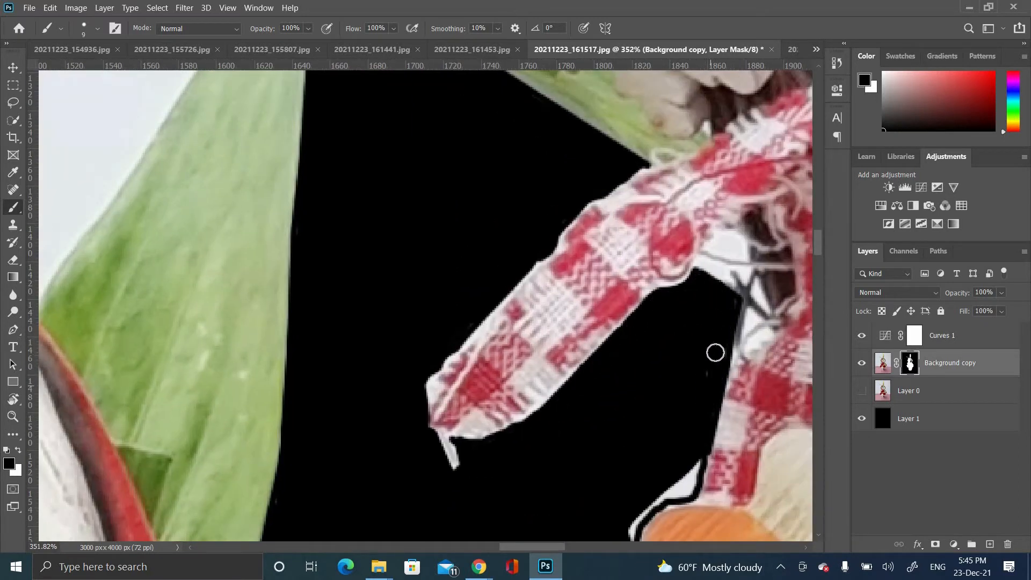
{"action": "left_click_drag", "start_coordinate": [668, 320], "coordinate": [655, 131]}
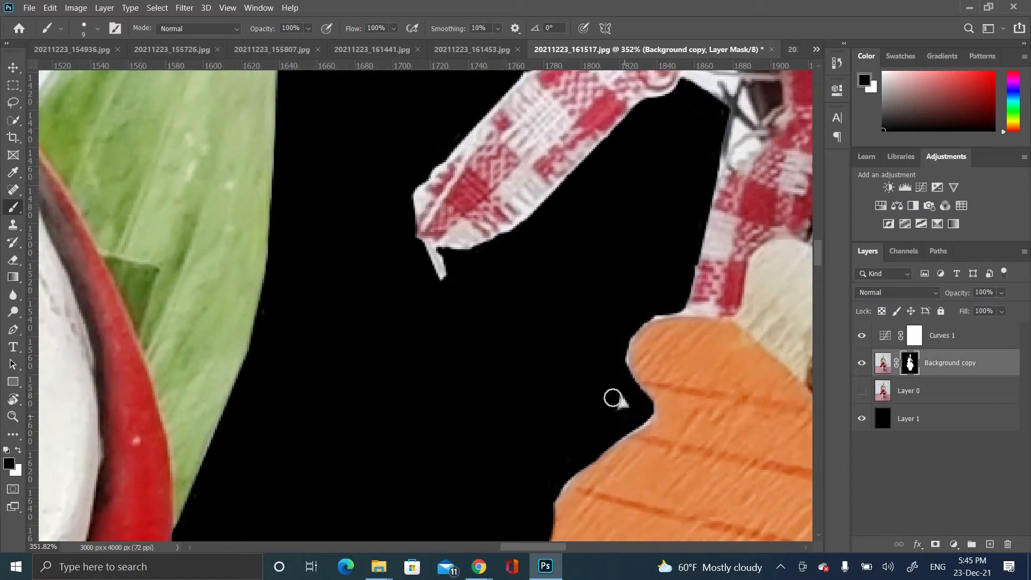
- Trace the mask with a small brush up the broad leaf's inner edge, from Santa's hat trim to the arching leaf
{"action": "scroll", "coordinate": [613, 398], "scroll_direction": "down", "scroll_amount": 5}
{"action": "scroll", "coordinate": [492, 182], "scroll_direction": "up", "scroll_amount": 4}
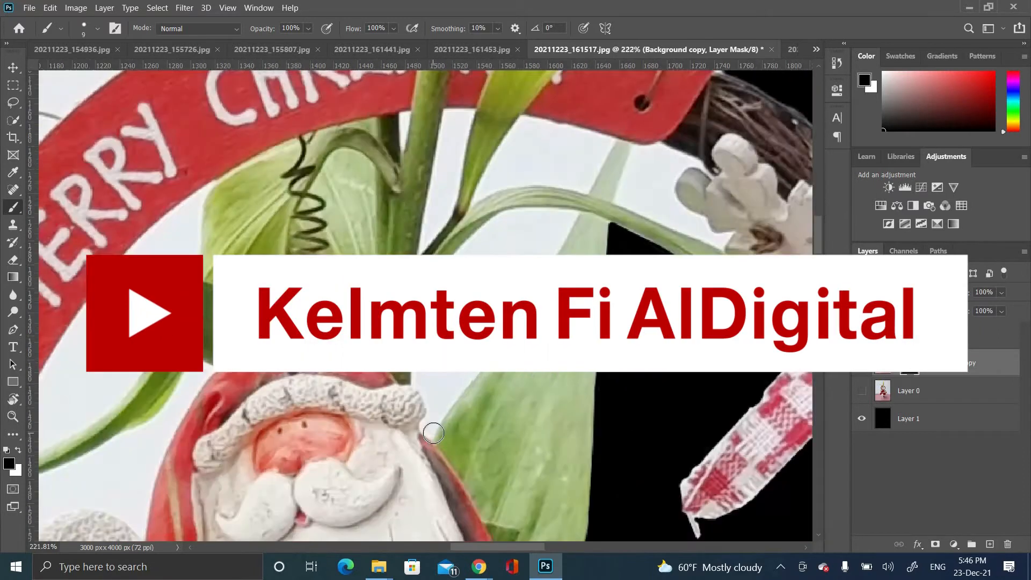
{"action": "scroll", "coordinate": [434, 433], "scroll_direction": "up", "scroll_amount": 5}
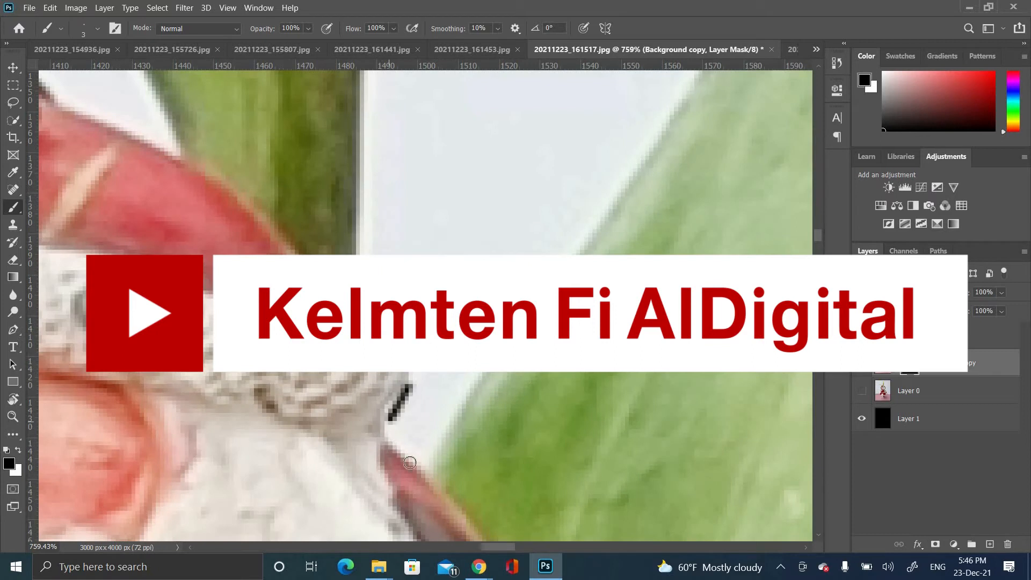
{"action": "left_click", "coordinate": [654, 131], "text": "shift"}
{"action": "left_click_drag", "start_coordinate": [654, 131], "coordinate": [449, 407]}
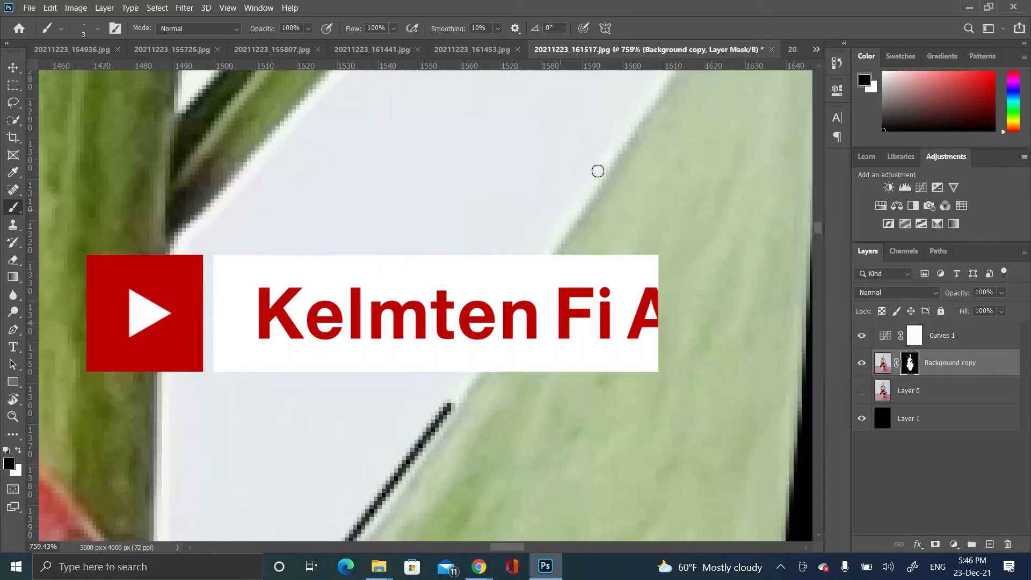
{"action": "left_click", "coordinate": [599, 170], "text": "shift"}
{"action": "left_click_drag", "start_coordinate": [599, 171], "coordinate": [336, 442]}
{"action": "left_click", "coordinate": [461, 239], "text": "shift"}
- Trace the mask along the arching leaf's underside from the broad leaf back to the main stem
{"action": "left_click", "coordinate": [440, 229], "text": "shift"}
{"action": "left_click", "coordinate": [296, 221], "text": "shift"}
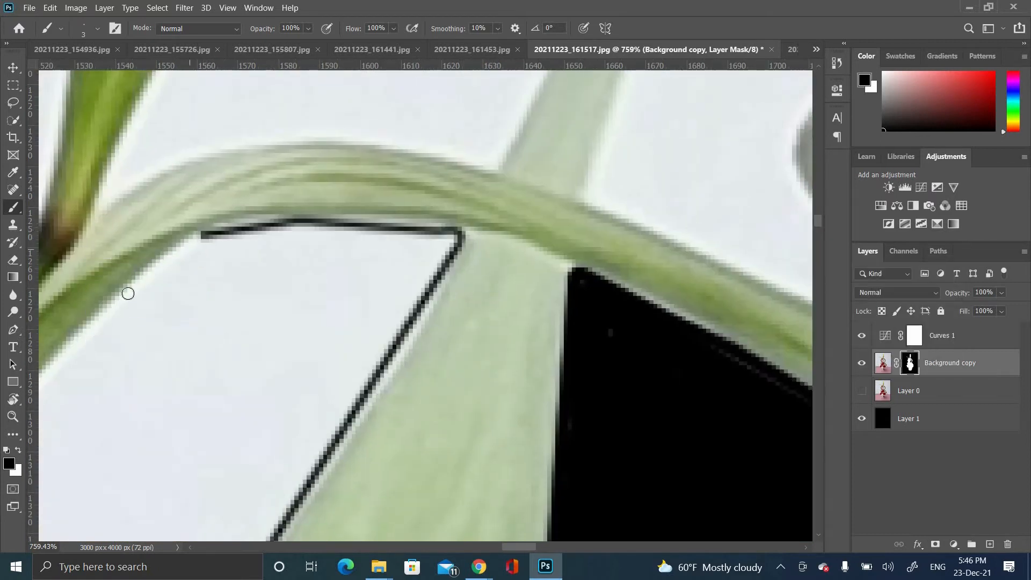
{"action": "left_click_drag", "start_coordinate": [124, 338], "coordinate": [508, 273]}
{"action": "left_click", "coordinate": [359, 373], "text": "shift"}
{"action": "left_click", "coordinate": [283, 463], "text": "shift"}
- Trace the mask down the main stem's edge and around Santa's fur hat trim to close the outline
{"action": "left_click_drag", "start_coordinate": [350, 480], "coordinate": [513, 200]}
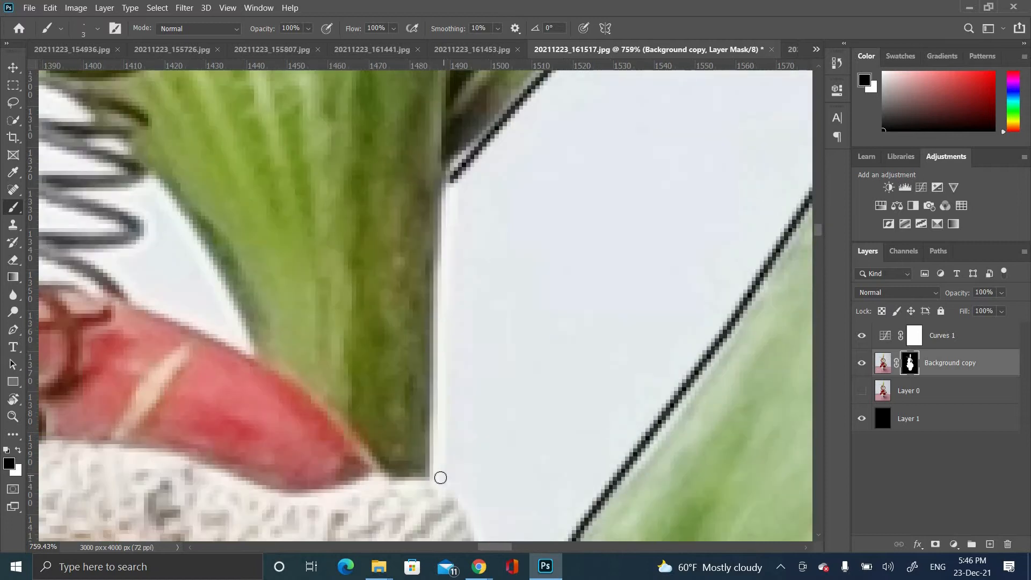
{"action": "left_click", "coordinate": [440, 477], "text": "shift"}
{"action": "left_click_drag", "start_coordinate": [495, 476], "coordinate": [452, 276]}
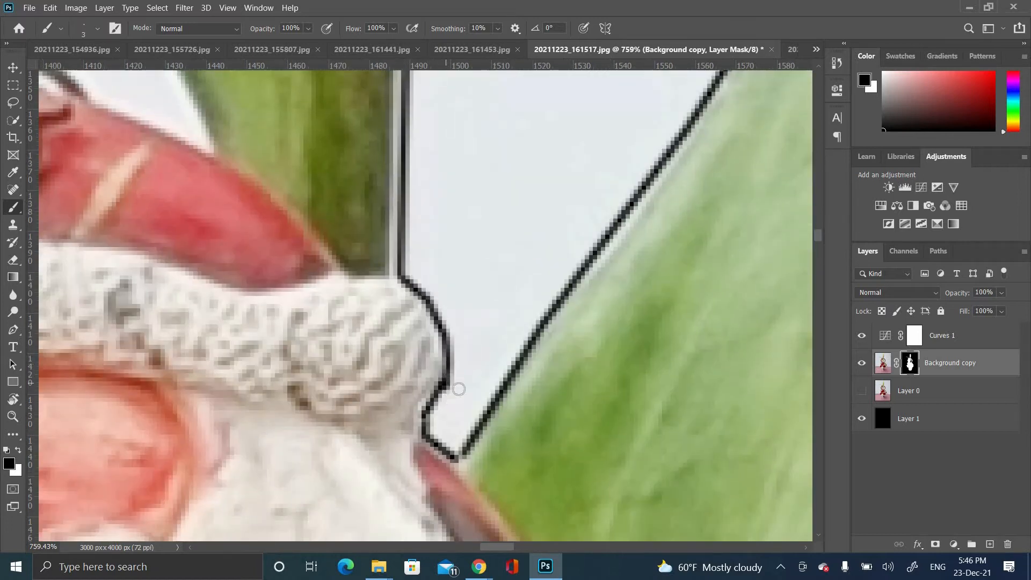
{"action": "scroll", "coordinate": [553, 258], "scroll_direction": "down", "scroll_amount": 5}
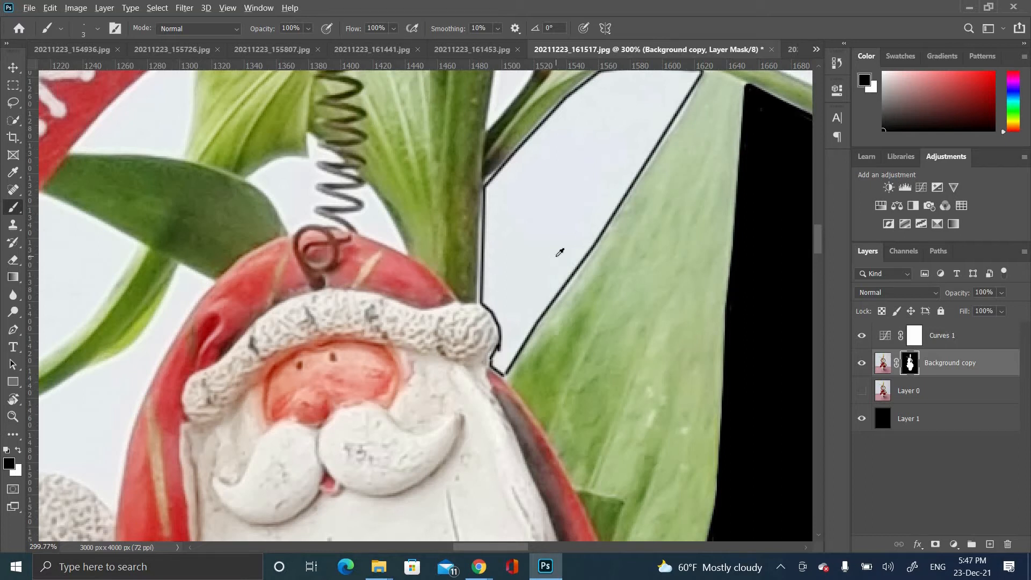
- Mask out the narrow corner between Santa's fur hat trim and the broad leaf
{"action": "scroll", "coordinate": [553, 312], "scroll_direction": "up", "scroll_amount": 8}
{"action": "mouse_move", "coordinate": [337, 500]}
{"action": "left_mouse_down"}
{"action": "mouse_move", "coordinate": [361, 344]}
{"action": "mouse_move", "coordinate": [356, 417]}
{"action": "mouse_move", "coordinate": [334, 358]}
{"action": "left_mouse_up"}
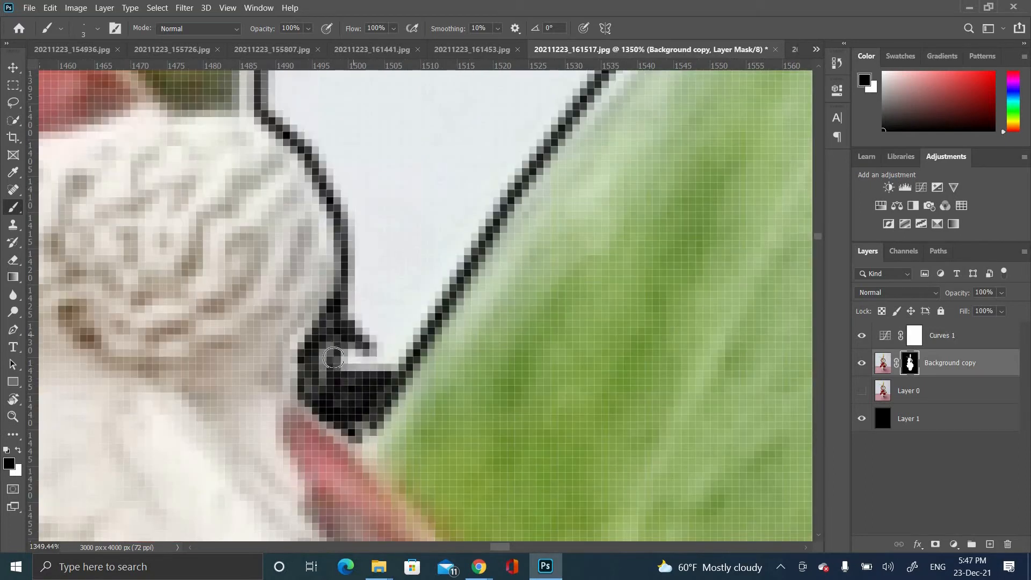
{"action": "mouse_move", "coordinate": [470, 137]}
{"action": "left_mouse_down"}
{"action": "mouse_move", "coordinate": [358, 313]}
{"action": "mouse_move", "coordinate": [350, 181]}
{"action": "mouse_move", "coordinate": [322, 382]}
{"action": "mouse_move", "coordinate": [412, 343]}
{"action": "mouse_move", "coordinate": [391, 402]}
{"action": "left_mouse_up"}
{"action": "mouse_move", "coordinate": [348, 373]}
{"action": "left_mouse_down"}
{"action": "mouse_move", "coordinate": [253, 264]}
{"action": "mouse_move", "coordinate": [440, 339]}
{"action": "left_mouse_up"}
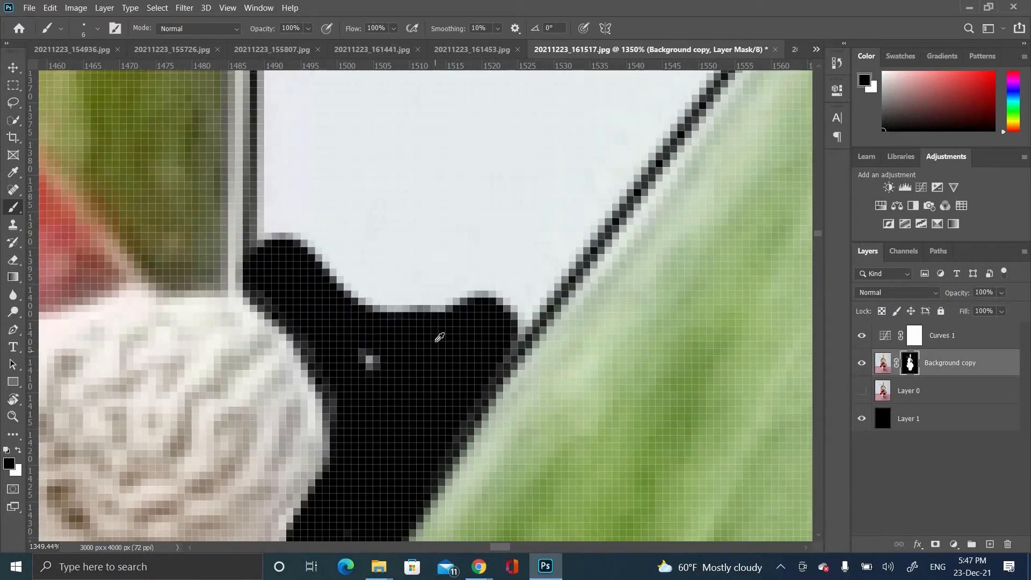
- Enlarge the brush and mask out the rest of the outlined gap between the main stem and the broad leaf
{"action": "scroll", "coordinate": [448, 334], "scroll_direction": "down", "scroll_amount": 4}
{"action": "key", "text": "bracketright"}
{"action": "key", "text": "bracketright"}
{"action": "key", "text": "bracketright"}
{"action": "key", "text": "bracketright"}
{"action": "key", "text": "bracketright"}
{"action": "key", "text": "bracketright"}
{"action": "key", "text": "bracketright"}
{"action": "left_click", "coordinate": [460, 176]}
{"action": "mouse_move", "coordinate": [432, 238]}
{"action": "left_mouse_down"}
{"action": "mouse_move", "coordinate": [430, 255]}
{"action": "mouse_move", "coordinate": [415, 252]}
{"action": "left_mouse_up"}
{"action": "left_click_drag", "start_coordinate": [452, 205], "coordinate": [423, 318]}
{"action": "left_click_drag", "start_coordinate": [427, 301], "coordinate": [484, 205]}
{"action": "left_click_drag", "start_coordinate": [484, 205], "coordinate": [350, 454]}
{"action": "mouse_move", "coordinate": [370, 411]}
{"action": "left_mouse_down"}
{"action": "mouse_move", "coordinate": [531, 231]}
{"action": "mouse_move", "coordinate": [474, 209]}
{"action": "mouse_move", "coordinate": [371, 341]}
{"action": "mouse_move", "coordinate": [334, 334]}
{"action": "mouse_move", "coordinate": [295, 398]}
{"action": "left_mouse_up"}
{"action": "mouse_move", "coordinate": [295, 398]}
{"action": "left_mouse_down"}
{"action": "mouse_move", "coordinate": [410, 292]}
{"action": "mouse_move", "coordinate": [382, 395]}
{"action": "mouse_move", "coordinate": [442, 433]}
{"action": "mouse_move", "coordinate": [595, 250]}
{"action": "left_mouse_up"}
{"action": "left_click_drag", "start_coordinate": [595, 249], "coordinate": [639, 174]}
{"action": "left_click_drag", "start_coordinate": [627, 150], "coordinate": [510, 363]}
{"action": "mouse_move", "coordinate": [499, 363]}
{"action": "left_mouse_down"}
{"action": "mouse_move", "coordinate": [550, 239]}
{"action": "mouse_move", "coordinate": [559, 241]}
{"action": "left_mouse_up"}
{"action": "left_click_drag", "start_coordinate": [559, 241], "coordinate": [531, 283]}
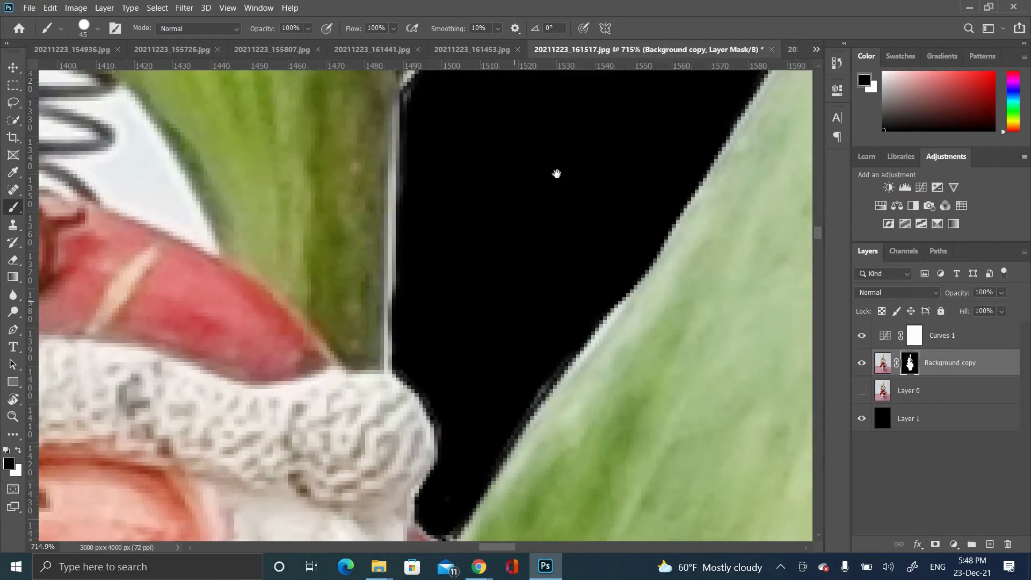
- Reduce the brush size and mask out the white remnants in the gap's upper corner beneath the arching leaf
{"action": "left_click_drag", "start_coordinate": [555, 172], "coordinate": [428, 403]}
{"action": "left_click_drag", "start_coordinate": [357, 376], "coordinate": [383, 343]}
{"action": "left_click_drag", "start_coordinate": [541, 267], "coordinate": [453, 442]}
{"action": "left_click_drag", "start_coordinate": [483, 392], "coordinate": [538, 296]}
{"action": "key", "text": "bracketleft"}
{"action": "left_click_drag", "start_coordinate": [626, 293], "coordinate": [661, 231]}
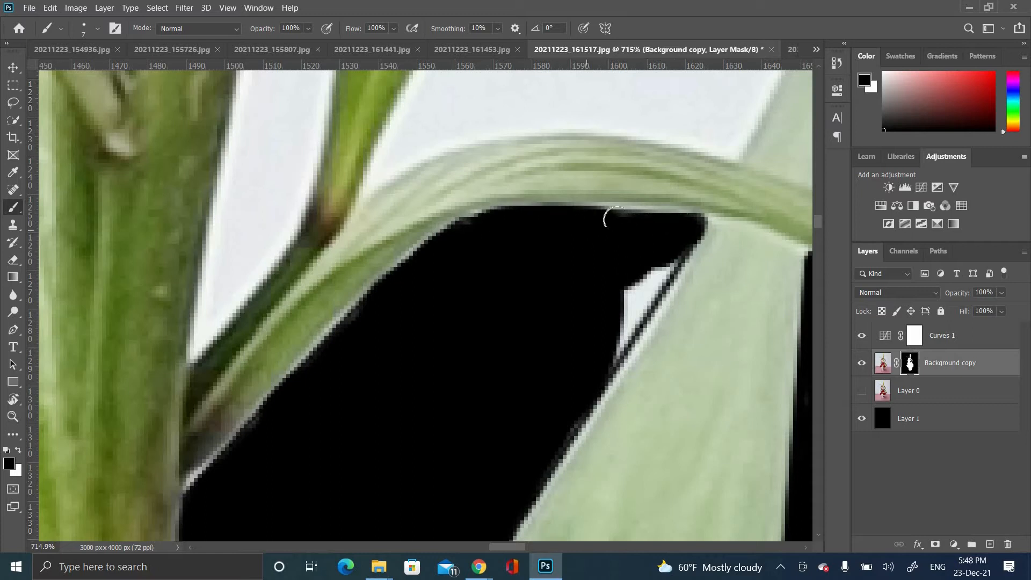
{"action": "left_click_drag", "start_coordinate": [652, 280], "coordinate": [604, 317]}
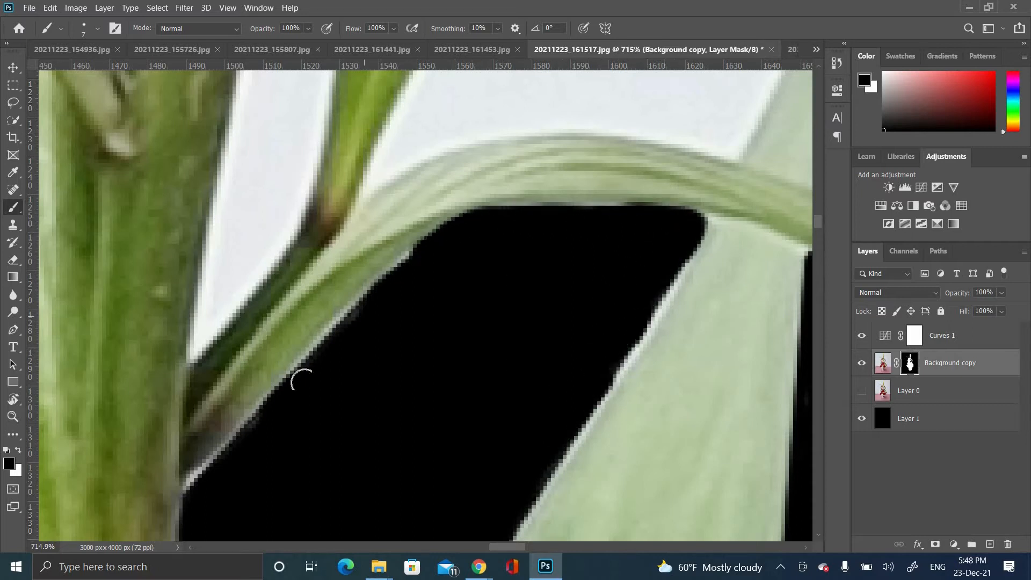
- Clean up the mask edge along the arching leaf's lower side and down the broad leaf's inner edge
{"action": "left_click_drag", "start_coordinate": [188, 487], "coordinate": [363, 298]}
{"action": "mouse_move", "coordinate": [269, 419]}
{"action": "left_mouse_down"}
{"action": "mouse_move", "coordinate": [240, 453]}
{"action": "mouse_move", "coordinate": [384, 271]}
{"action": "left_mouse_up"}
{"action": "left_click", "coordinate": [543, 480], "text": "shift"}
{"action": "left_click_drag", "start_coordinate": [424, 514], "coordinate": [527, 269]}
{"action": "left_click", "coordinate": [454, 481], "text": "shift"}
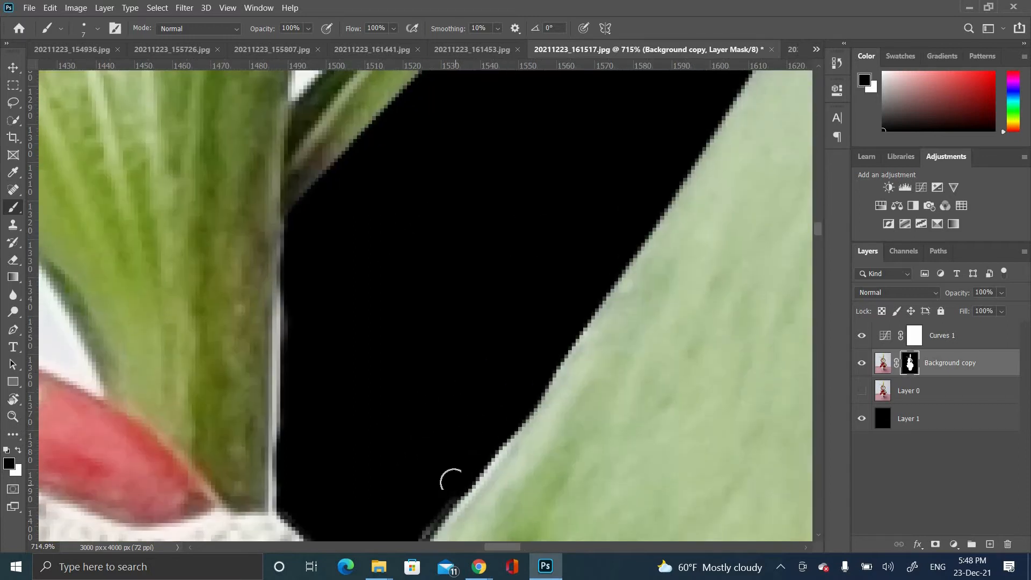
{"action": "left_click_drag", "start_coordinate": [421, 470], "coordinate": [527, 218]}
{"action": "left_click", "coordinate": [438, 441], "text": "shift"}
- Check the whole cutout by hiding and showing the black layer
{"action": "scroll", "coordinate": [449, 276], "scroll_direction": "down", "scroll_amount": 10}
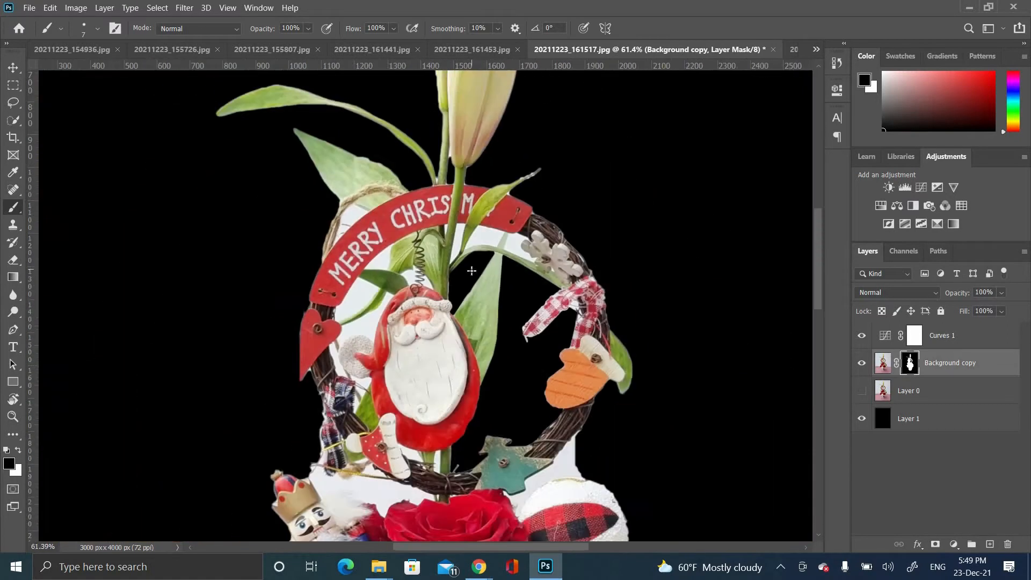
{"action": "left_click", "coordinate": [862, 419]}
{"action": "left_click", "coordinate": [866, 423]}
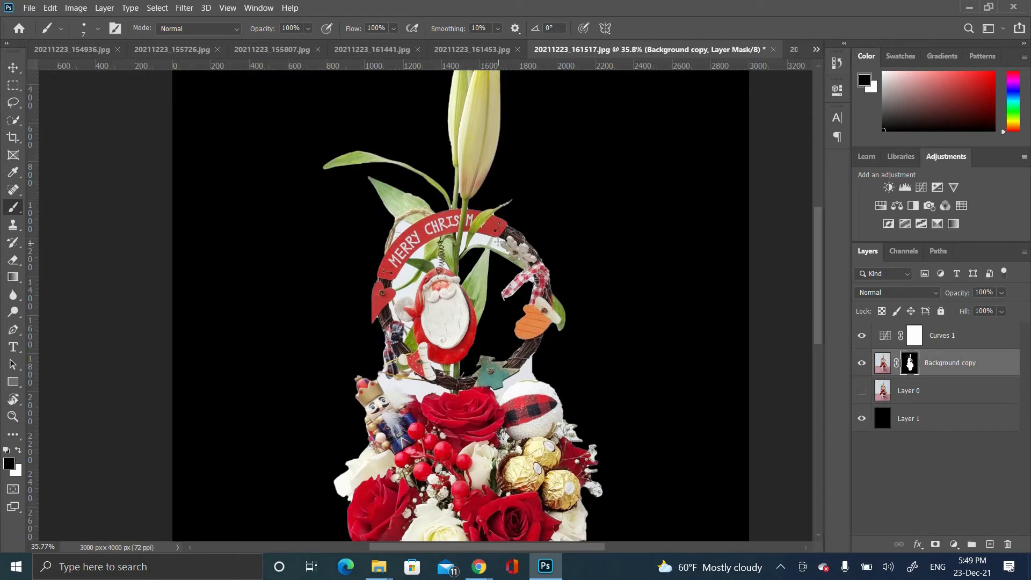
- Outline and mask out the gap enclosed by the red banner, the wooden snowflake and the arching leaf
{"action": "scroll", "coordinate": [498, 243], "scroll_direction": "up", "scroll_amount": 8}
{"action": "left_click", "coordinate": [489, 216], "text": "shift"}
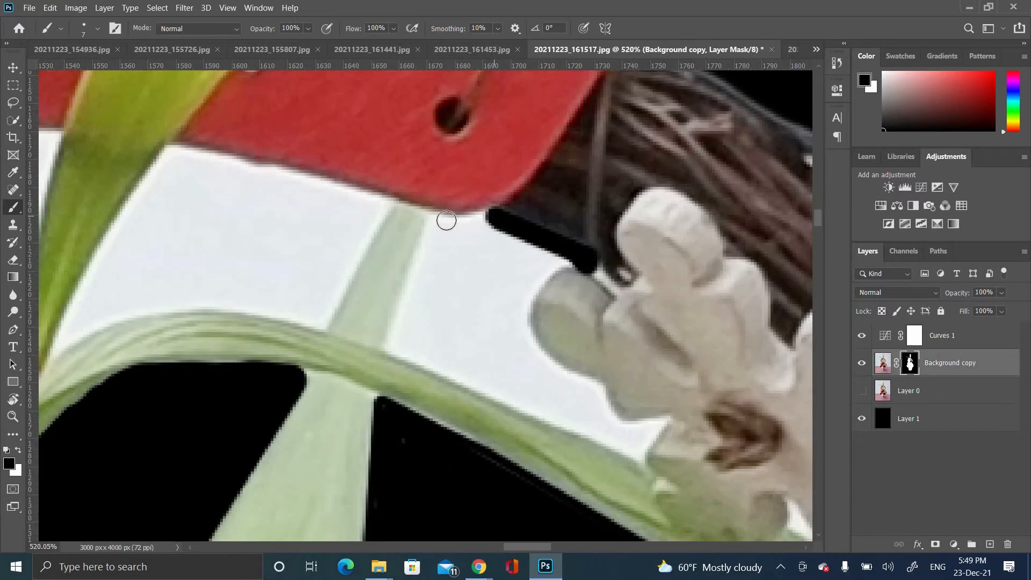
{"action": "left_click", "coordinate": [391, 346], "text": "shift"}
{"action": "left_click", "coordinate": [637, 453], "text": "shift"}
{"action": "left_click", "coordinate": [662, 425], "text": "shift"}
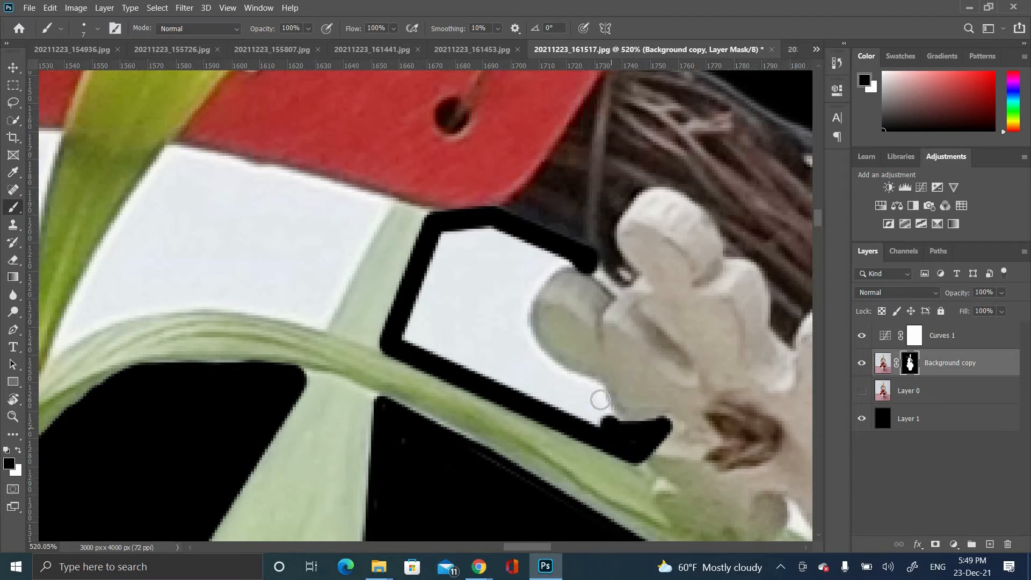
{"action": "mouse_move", "coordinate": [445, 238]}
{"action": "left_mouse_down"}
{"action": "mouse_move", "coordinate": [481, 361]}
{"action": "mouse_move", "coordinate": [506, 369]}
{"action": "left_mouse_up"}
{"action": "mouse_move", "coordinate": [426, 317]}
{"action": "left_mouse_down"}
{"action": "mouse_move", "coordinate": [531, 268]}
{"action": "mouse_move", "coordinate": [447, 253]}
{"action": "left_mouse_up"}
- Outline and mask out the gap below the banner between the pale leaf and the yellow-green leaf
{"action": "left_click_drag", "start_coordinate": [455, 293], "coordinate": [699, 373]}
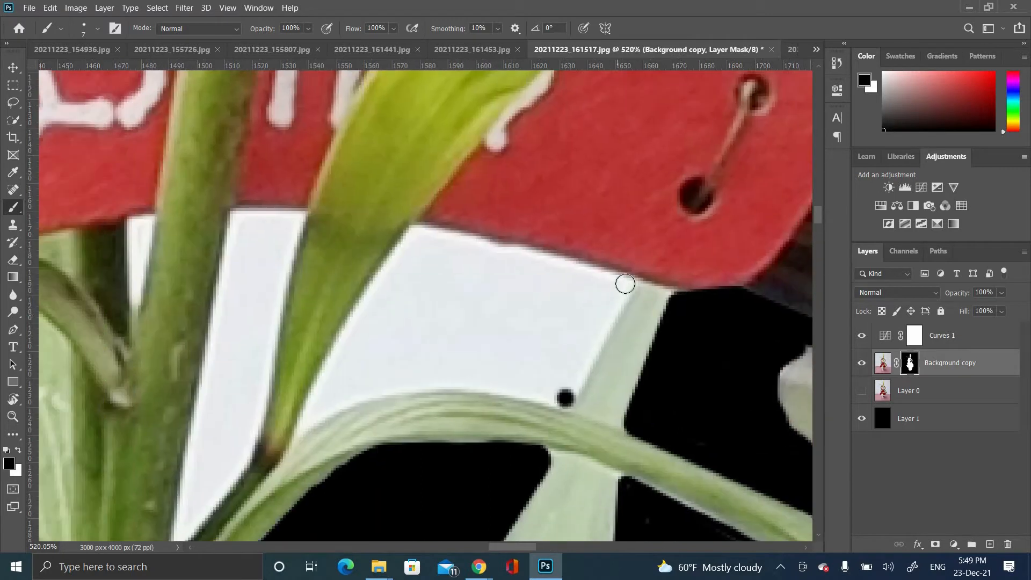
{"action": "left_click", "coordinate": [625, 284], "text": "shift"}
{"action": "left_click", "coordinate": [422, 235], "text": "shift"}
{"action": "left_click", "coordinate": [309, 409], "text": "shift"}
{"action": "mouse_move", "coordinate": [409, 238]}
{"action": "left_mouse_down"}
{"action": "mouse_move", "coordinate": [312, 396]}
{"action": "mouse_move", "coordinate": [401, 382]}
{"action": "mouse_move", "coordinate": [555, 391]}
{"action": "mouse_move", "coordinate": [511, 274]}
{"action": "left_mouse_up"}
{"action": "mouse_move", "coordinate": [434, 250]}
{"action": "left_mouse_down"}
{"action": "mouse_move", "coordinate": [337, 392]}
{"action": "mouse_move", "coordinate": [361, 378]}
{"action": "mouse_move", "coordinate": [533, 368]}
{"action": "mouse_move", "coordinate": [577, 298]}
{"action": "mouse_move", "coordinate": [533, 381]}
{"action": "mouse_move", "coordinate": [517, 286]}
{"action": "mouse_move", "coordinate": [404, 310]}
{"action": "mouse_move", "coordinate": [502, 359]}
{"action": "mouse_move", "coordinate": [557, 310]}
{"action": "mouse_move", "coordinate": [430, 286]}
{"action": "mouse_move", "coordinate": [467, 341]}
{"action": "mouse_move", "coordinate": [421, 315]}
{"action": "mouse_move", "coordinate": [549, 339]}
{"action": "mouse_move", "coordinate": [486, 320]}
{"action": "mouse_move", "coordinate": [402, 342]}
{"action": "left_mouse_up"}
- Mask out the gap between the main stem and the yellow-green leaf, plus the narrow slit on the stem's other side
{"action": "left_click_drag", "start_coordinate": [306, 248], "coordinate": [630, 194]}
{"action": "mouse_move", "coordinate": [562, 166]}
{"action": "left_mouse_down"}
{"action": "mouse_move", "coordinate": [630, 164]}
{"action": "mouse_move", "coordinate": [581, 387]}
{"action": "mouse_move", "coordinate": [539, 446]}
{"action": "mouse_move", "coordinate": [511, 461]}
{"action": "left_mouse_up"}
{"action": "mouse_move", "coordinate": [559, 175]}
{"action": "left_mouse_down"}
{"action": "mouse_move", "coordinate": [589, 189]}
{"action": "mouse_move", "coordinate": [566, 215]}
{"action": "mouse_move", "coordinate": [562, 242]}
{"action": "mouse_move", "coordinate": [600, 270]}
{"action": "mouse_move", "coordinate": [574, 305]}
{"action": "mouse_move", "coordinate": [535, 325]}
{"action": "mouse_move", "coordinate": [580, 344]}
{"action": "mouse_move", "coordinate": [521, 457]}
{"action": "mouse_move", "coordinate": [542, 370]}
{"action": "left_mouse_up"}
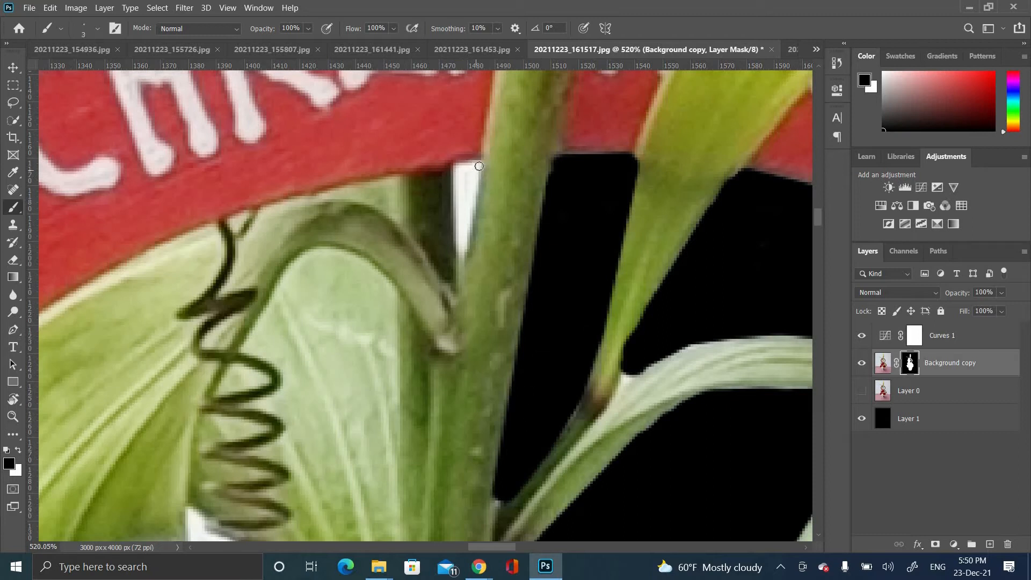
{"action": "left_click_drag", "start_coordinate": [457, 165], "coordinate": [459, 253]}
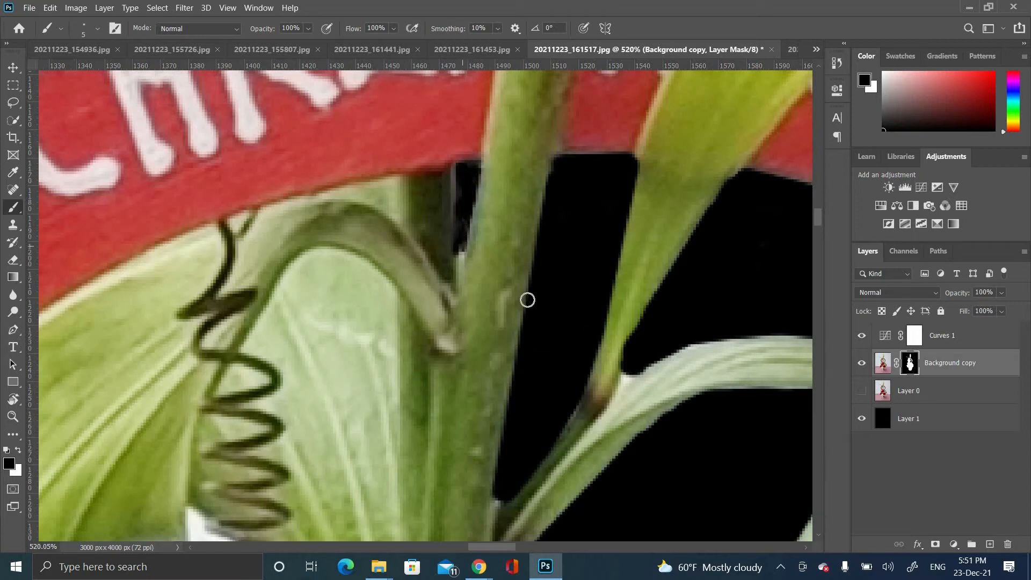
{"action": "scroll", "coordinate": [528, 300], "scroll_direction": "down", "scroll_amount": 5}
{"action": "scroll", "coordinate": [709, 186], "scroll_direction": "up", "scroll_amount": 4}
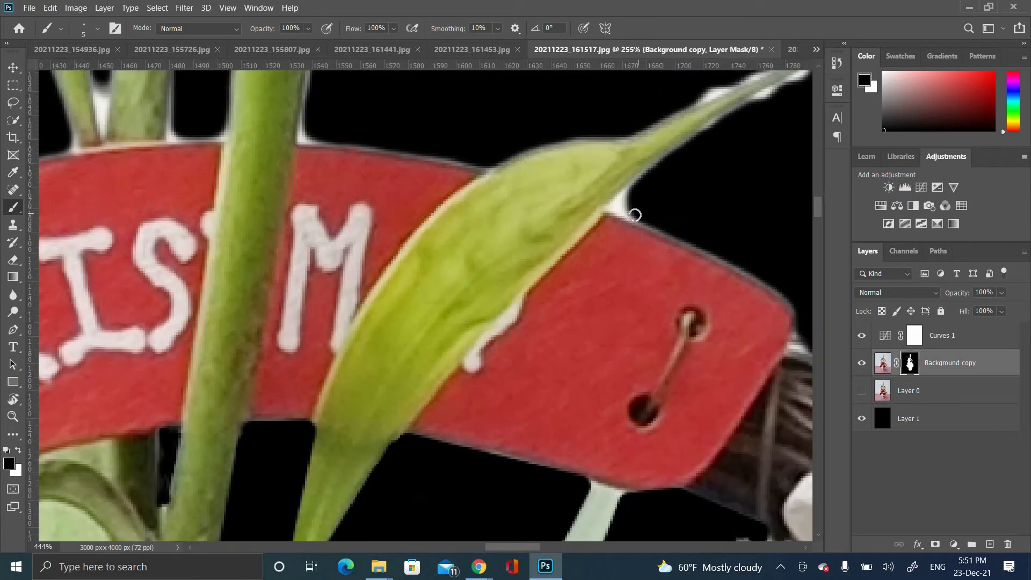
- Mask out the leftover white fringe along the red banner's upper edge around the pointed yellow-green leaf and the main stem
{"action": "left_click_drag", "start_coordinate": [722, 124], "coordinate": [729, 114]}
{"action": "mouse_move", "coordinate": [741, 140]}
{"action": "left_mouse_down"}
{"action": "mouse_move", "coordinate": [737, 196]}
{"action": "mouse_move", "coordinate": [769, 160]}
{"action": "left_mouse_up"}
{"action": "left_click_drag", "start_coordinate": [606, 234], "coordinate": [725, 173]}
{"action": "left_click_drag", "start_coordinate": [518, 266], "coordinate": [511, 266]}
{"action": "mouse_move", "coordinate": [400, 280]}
{"action": "left_mouse_down"}
{"action": "mouse_move", "coordinate": [652, 329]}
{"action": "mouse_move", "coordinate": [498, 317]}
{"action": "left_mouse_up"}
{"action": "mouse_move", "coordinate": [481, 198]}
{"action": "left_mouse_down"}
{"action": "mouse_move", "coordinate": [463, 316]}
{"action": "mouse_move", "coordinate": [422, 400]}
{"action": "mouse_move", "coordinate": [431, 368]}
{"action": "left_mouse_up"}
- Mask out the remaining white beside the lily bud's thin stem and at the foot of the arching leaf above the banner
{"action": "scroll", "coordinate": [438, 342], "scroll_direction": "up", "scroll_amount": 2}
{"action": "scroll", "coordinate": [438, 341], "scroll_direction": "right", "scroll_amount": 1}
{"action": "scroll", "coordinate": [446, 448], "scroll_direction": "up", "scroll_amount": 2}
{"action": "scroll", "coordinate": [445, 448], "scroll_direction": "left", "scroll_amount": 2}
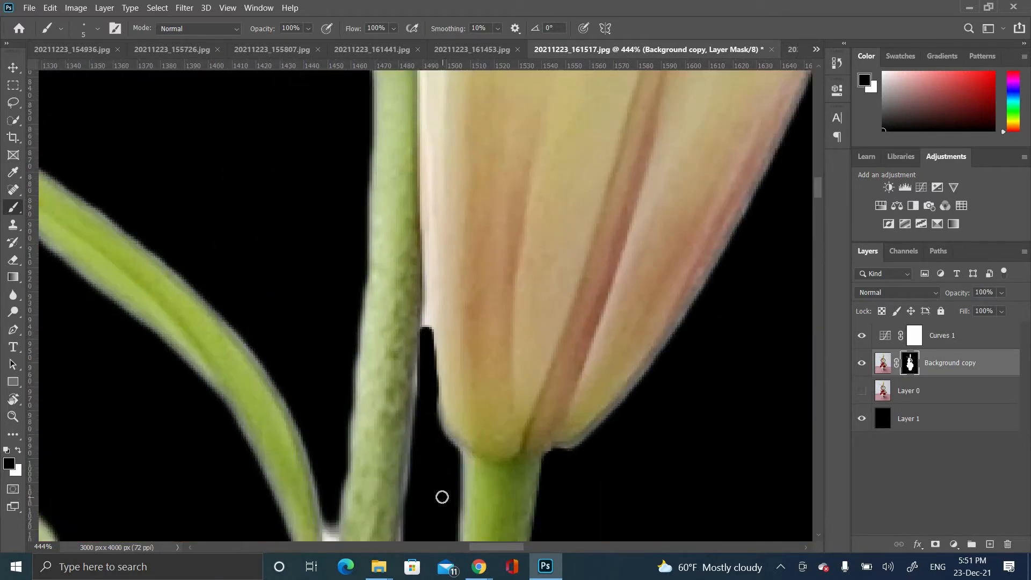
{"action": "scroll", "coordinate": [442, 496], "scroll_direction": "down", "scroll_amount": 3}
{"action": "scroll", "coordinate": [511, 363], "scroll_direction": "down", "scroll_amount": 2}
{"action": "mouse_move", "coordinate": [496, 257]}
{"action": "left_mouse_down"}
{"action": "mouse_move", "coordinate": [486, 386]}
{"action": "mouse_move", "coordinate": [517, 403]}
{"action": "left_mouse_up"}
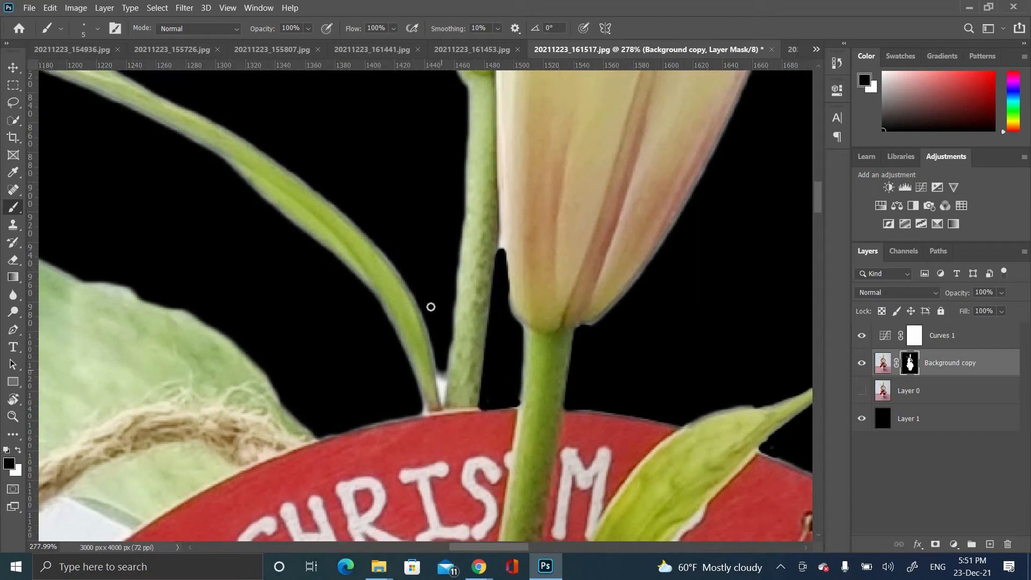
{"action": "scroll", "coordinate": [387, 405], "scroll_direction": "down", "scroll_amount": 2}
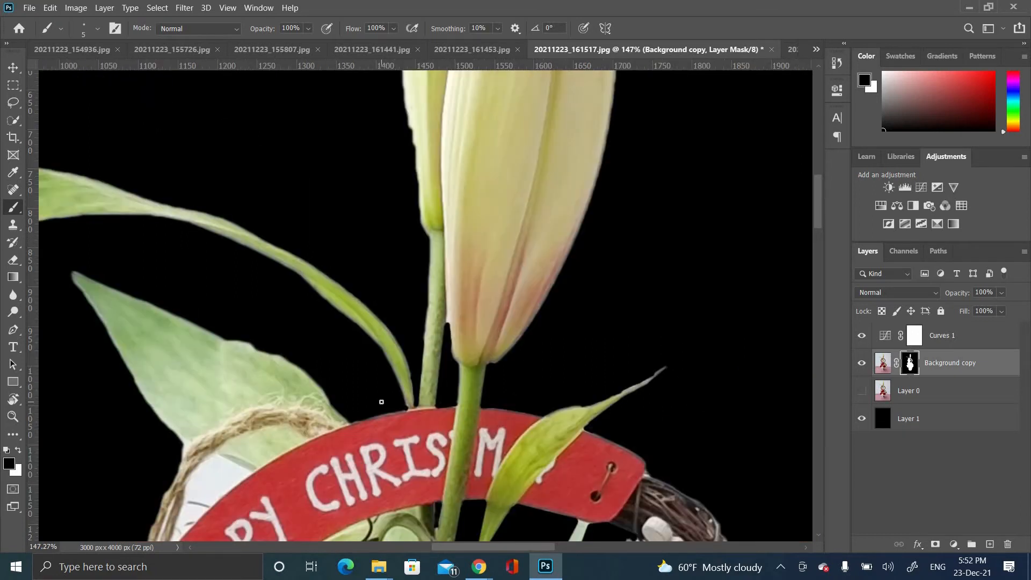
{"action": "scroll", "coordinate": [372, 396], "scroll_direction": "down", "scroll_amount": 2}
- Outline and mask out the upper part of the gap enclosed by the twine, the pale leaf and the red banner
{"action": "scroll", "coordinate": [604, 341], "scroll_direction": "up", "scroll_amount": 5}
{"action": "mouse_move", "coordinate": [604, 341]}
{"action": "left_mouse_down"}
{"action": "mouse_move", "coordinate": [487, 289]}
{"action": "mouse_move", "coordinate": [390, 395]}
{"action": "mouse_move", "coordinate": [391, 433]}
{"action": "mouse_move", "coordinate": [468, 452]}
{"action": "mouse_move", "coordinate": [600, 340]}
{"action": "mouse_move", "coordinate": [491, 297]}
{"action": "mouse_move", "coordinate": [420, 363]}
{"action": "left_mouse_up"}
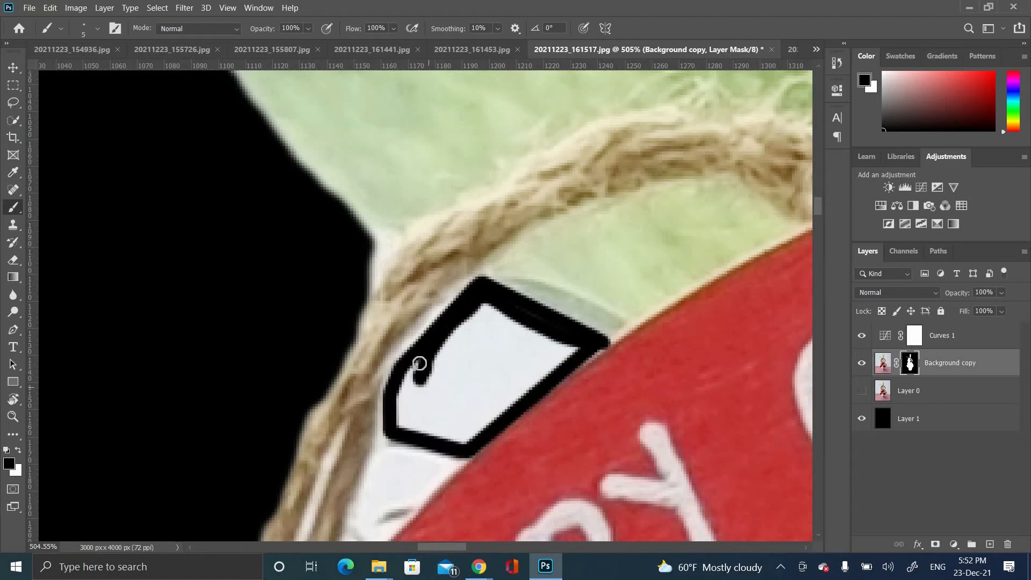
{"action": "mouse_move", "coordinate": [421, 434]}
{"action": "left_mouse_down"}
{"action": "mouse_move", "coordinate": [491, 427]}
{"action": "mouse_move", "coordinate": [574, 350]}
{"action": "mouse_move", "coordinate": [482, 307]}
{"action": "mouse_move", "coordinate": [549, 372]}
{"action": "mouse_move", "coordinate": [467, 324]}
{"action": "mouse_move", "coordinate": [490, 358]}
{"action": "mouse_move", "coordinate": [479, 370]}
{"action": "mouse_move", "coordinate": [506, 388]}
{"action": "mouse_move", "coordinate": [443, 348]}
{"action": "mouse_move", "coordinate": [471, 394]}
{"action": "mouse_move", "coordinate": [436, 365]}
{"action": "mouse_move", "coordinate": [462, 430]}
{"action": "mouse_move", "coordinate": [423, 390]}
{"action": "mouse_move", "coordinate": [478, 422]}
{"action": "left_mouse_up"}
{"action": "mouse_move", "coordinate": [601, 346]}
{"action": "left_mouse_down"}
{"action": "mouse_move", "coordinate": [485, 279]}
{"action": "mouse_move", "coordinate": [384, 382]}
{"action": "mouse_move", "coordinate": [388, 413]}
{"action": "left_mouse_up"}
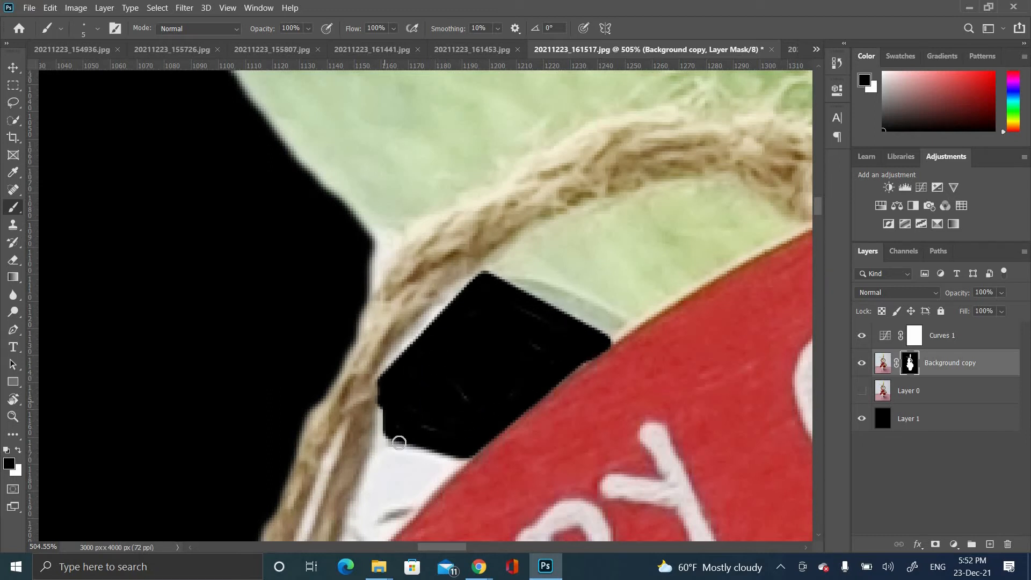
- Extend the mask down the narrow part of the gap between the twine and the banner, and clean the twine's inner edge
{"action": "scroll", "coordinate": [427, 394], "scroll_direction": "down", "scroll_amount": 3}
{"action": "scroll", "coordinate": [403, 472], "scroll_direction": "up", "scroll_amount": 6}
{"action": "left_click_drag", "start_coordinate": [546, 236], "coordinate": [342, 469]}
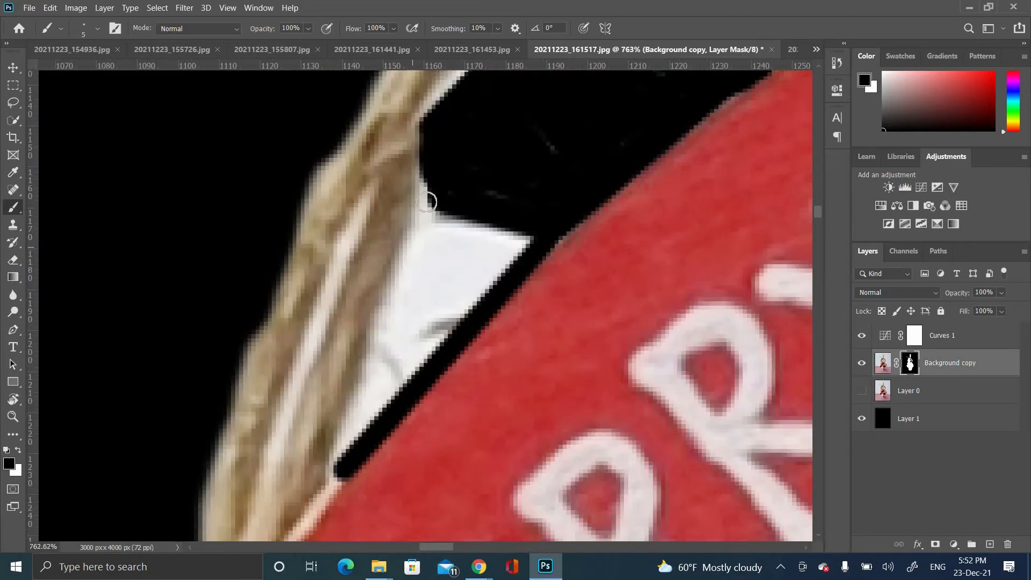
{"action": "left_click_drag", "start_coordinate": [427, 202], "coordinate": [506, 195]}
{"action": "mouse_move", "coordinate": [442, 220]}
{"action": "left_mouse_down"}
{"action": "mouse_move", "coordinate": [517, 256]}
{"action": "mouse_move", "coordinate": [447, 306]}
{"action": "mouse_move", "coordinate": [402, 299]}
{"action": "mouse_move", "coordinate": [443, 318]}
{"action": "mouse_move", "coordinate": [413, 368]}
{"action": "mouse_move", "coordinate": [374, 393]}
{"action": "mouse_move", "coordinate": [444, 267]}
{"action": "left_mouse_up"}
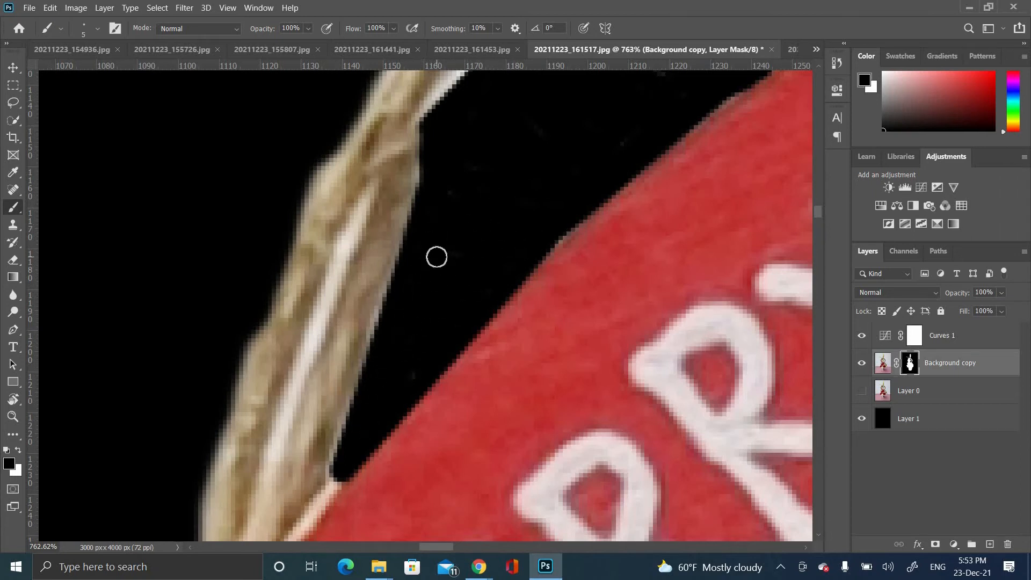
{"action": "scroll", "coordinate": [437, 257], "scroll_direction": "down", "scroll_amount": 3}
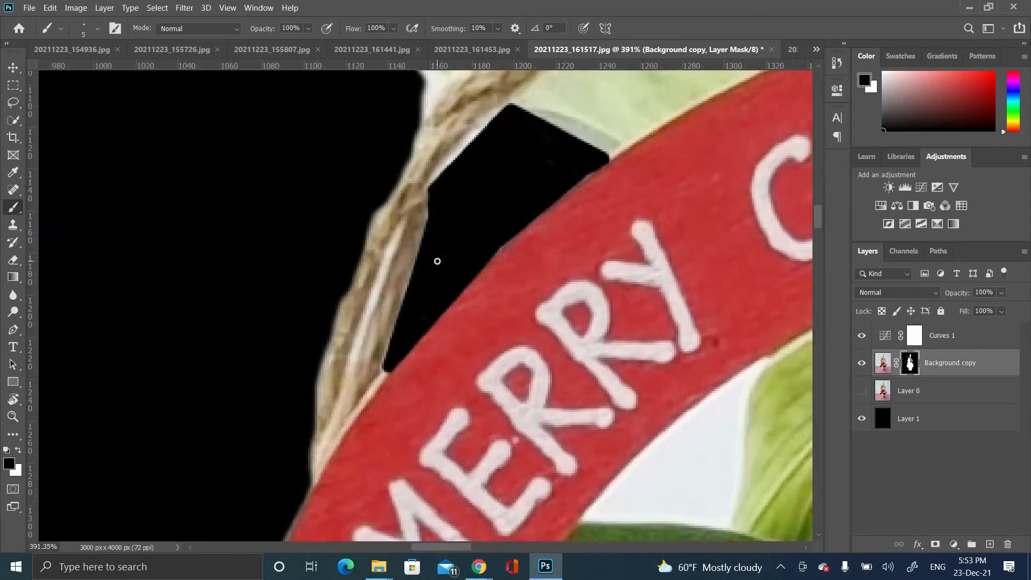
{"action": "scroll", "coordinate": [430, 306], "scroll_direction": "up", "scroll_amount": 4}
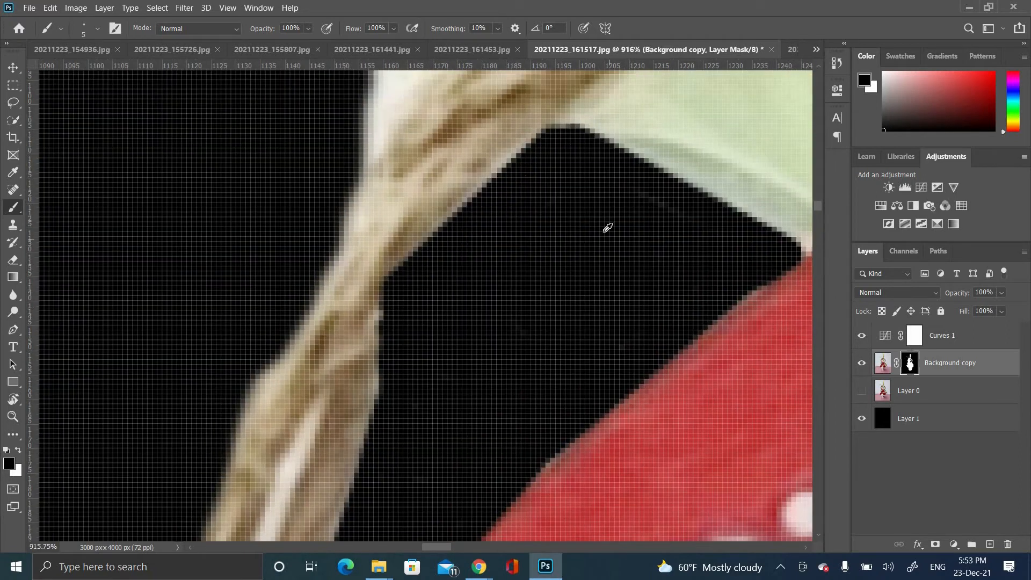
{"action": "scroll", "coordinate": [608, 228], "scroll_direction": "down", "scroll_amount": 5}
- Outline and mask out the triangular gap between the banner's lower edge, the yellow-green leaf and the dark green leaf
{"action": "scroll", "coordinate": [295, 222], "scroll_direction": "up", "scroll_amount": 5}
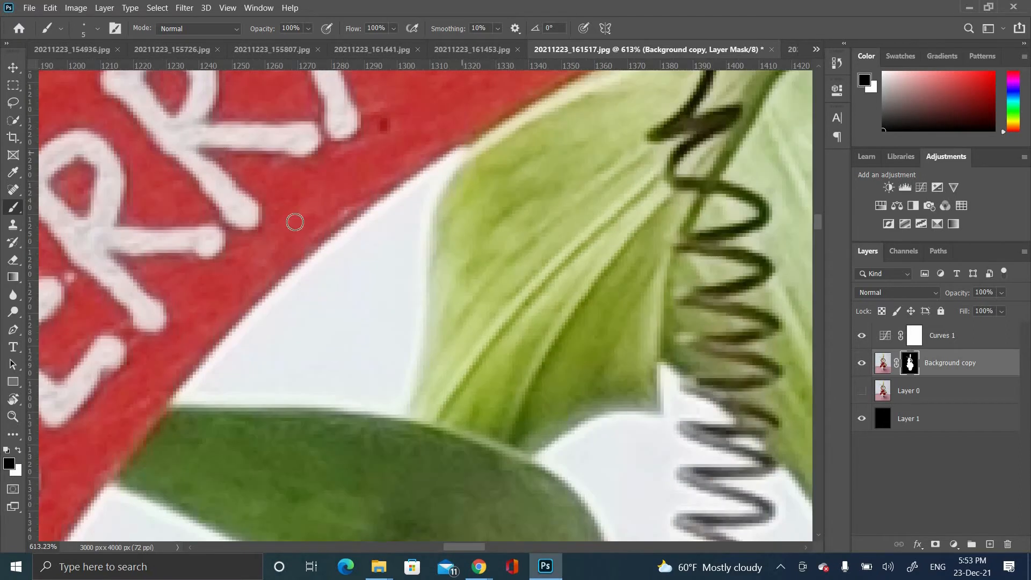
{"action": "left_click", "coordinate": [458, 152]}
{"action": "left_click", "coordinate": [178, 397], "text": "shift"}
{"action": "left_click", "coordinate": [285, 401], "text": "shift"}
{"action": "left_click", "coordinate": [407, 414], "text": "shift"}
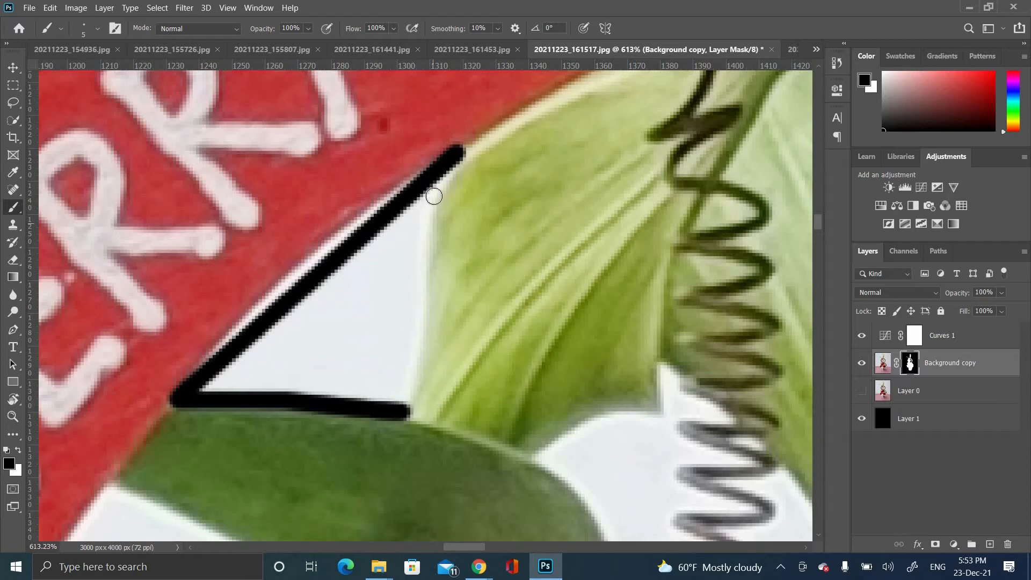
{"action": "left_click", "coordinate": [451, 164], "text": "shift"}
{"action": "left_click", "coordinate": [425, 202], "text": "shift"}
{"action": "left_click", "coordinate": [202, 391], "text": "shift"}
{"action": "mouse_move", "coordinate": [203, 391]}
{"action": "left_mouse_down"}
{"action": "mouse_move", "coordinate": [385, 398]}
{"action": "mouse_move", "coordinate": [424, 213]}
{"action": "mouse_move", "coordinate": [230, 361]}
{"action": "mouse_move", "coordinate": [343, 396]}
{"action": "mouse_move", "coordinate": [392, 285]}
{"action": "mouse_move", "coordinate": [390, 254]}
{"action": "mouse_move", "coordinate": [256, 346]}
{"action": "mouse_move", "coordinate": [348, 381]}
{"action": "mouse_move", "coordinate": [376, 337]}
{"action": "mouse_move", "coordinate": [335, 368]}
{"action": "mouse_move", "coordinate": [347, 325]}
{"action": "mouse_move", "coordinate": [264, 348]}
{"action": "mouse_move", "coordinate": [338, 323]}
{"action": "left_mouse_up"}
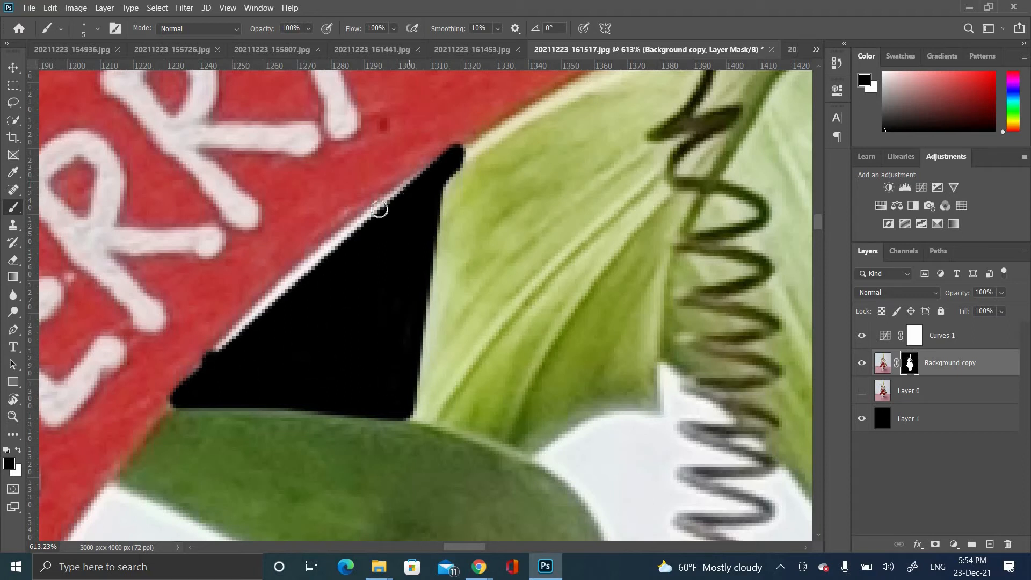
{"action": "mouse_move", "coordinate": [379, 209]}
{"action": "left_mouse_down"}
{"action": "mouse_move", "coordinate": [286, 293]}
{"action": "mouse_move", "coordinate": [384, 210]}
{"action": "left_mouse_up"}
- Outline the gap between the banner, the dark green leaf and the thin curved leaf, and mask it out with a 20 px brush
{"action": "scroll", "coordinate": [345, 225], "scroll_direction": "down", "scroll_amount": 3}
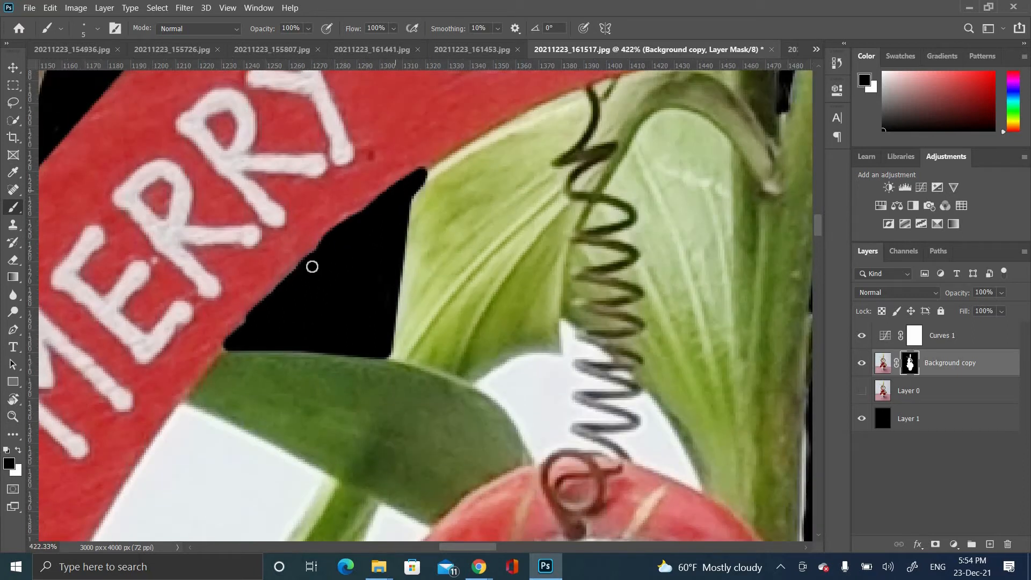
{"action": "left_click_drag", "start_coordinate": [262, 479], "coordinate": [463, 242]}
{"action": "left_click", "coordinate": [537, 246], "text": "shift"}
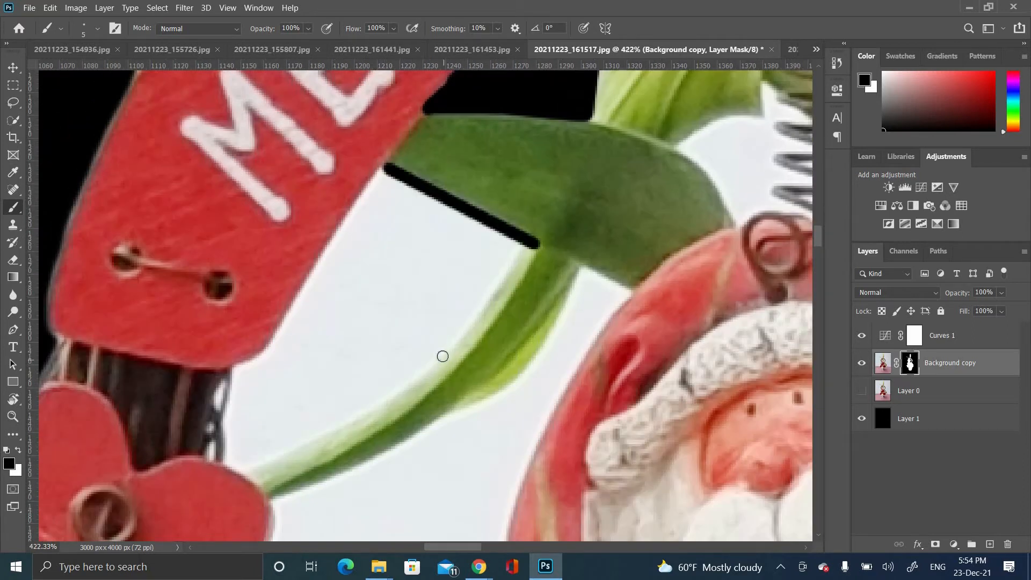
{"action": "left_click", "coordinate": [443, 356], "text": "shift"}
{"action": "left_click", "coordinate": [278, 455], "text": "shift"}
{"action": "left_click", "coordinate": [235, 368], "text": "shift"}
{"action": "left_click", "coordinate": [264, 357], "text": "shift"}
{"action": "left_click", "coordinate": [392, 172], "text": "shift"}
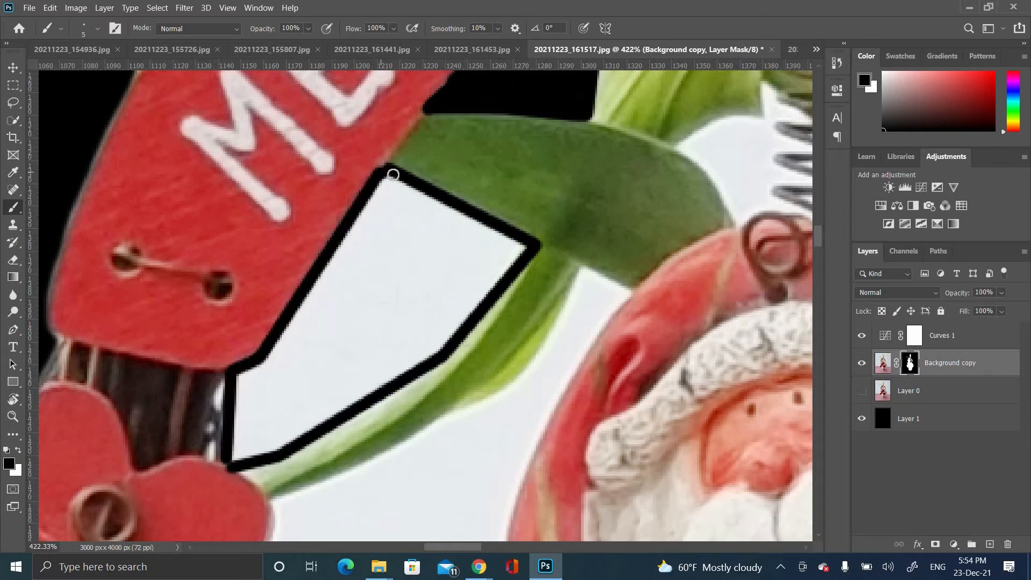
{"action": "key", "text": "bracketright"}
{"action": "key", "text": "bracketright"}
{"action": "mouse_move", "coordinate": [379, 181]}
{"action": "left_mouse_down"}
{"action": "mouse_move", "coordinate": [391, 209]}
{"action": "mouse_move", "coordinate": [435, 209]}
{"action": "mouse_move", "coordinate": [499, 244]}
{"action": "mouse_move", "coordinate": [421, 229]}
{"action": "mouse_move", "coordinate": [457, 283]}
{"action": "mouse_move", "coordinate": [404, 339]}
{"action": "mouse_move", "coordinate": [366, 209]}
{"action": "mouse_move", "coordinate": [298, 313]}
{"action": "mouse_move", "coordinate": [360, 283]}
{"action": "mouse_move", "coordinate": [372, 356]}
{"action": "mouse_move", "coordinate": [339, 388]}
{"action": "mouse_move", "coordinate": [239, 435]}
{"action": "mouse_move", "coordinate": [238, 395]}
{"action": "mouse_move", "coordinate": [279, 388]}
{"action": "left_mouse_up"}
{"action": "scroll", "coordinate": [387, 321], "scroll_direction": "down", "scroll_amount": 3}
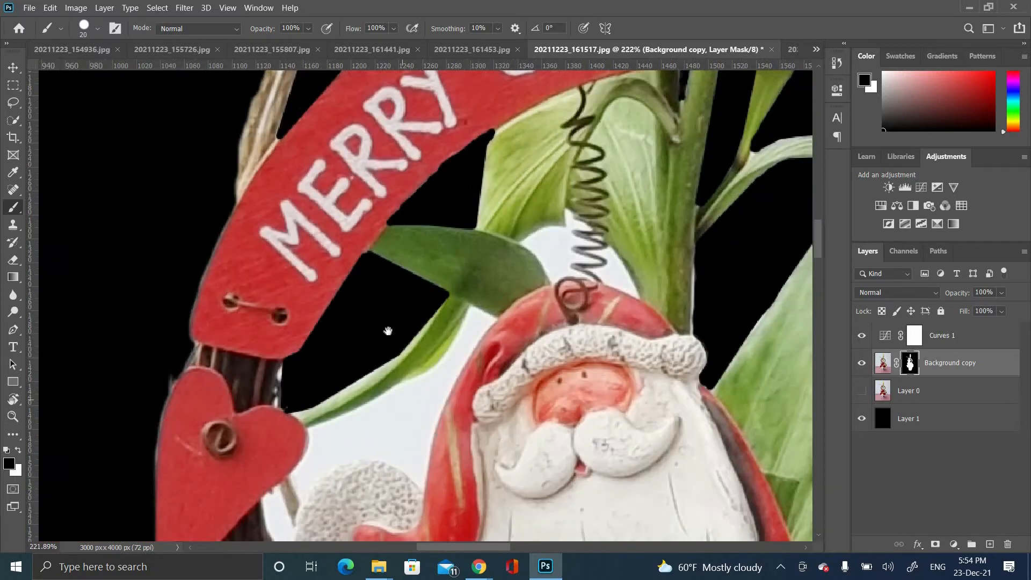
- Outline the gap beside Santa on the mask, from under the dark green leaf down the red hat to the white pompom
{"action": "left_click_drag", "start_coordinate": [389, 331], "coordinate": [381, 245]}
{"action": "scroll", "coordinate": [466, 230], "scroll_direction": "up", "scroll_amount": 6}
{"action": "left_click", "coordinate": [462, 218]}
{"action": "left_click", "coordinate": [537, 262], "text": "shift"}
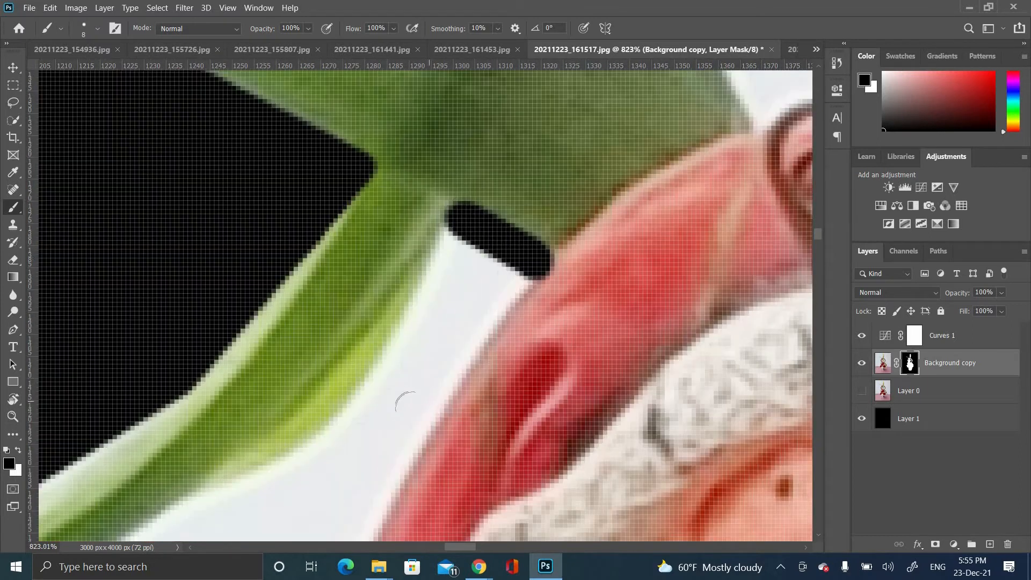
{"action": "left_click", "coordinate": [418, 413], "text": "shift"}
{"action": "left_click_drag", "start_coordinate": [344, 483], "coordinate": [403, 326]}
{"action": "left_click", "coordinate": [447, 325], "text": "shift"}
{"action": "left_click", "coordinate": [423, 416], "text": "shift"}
{"action": "left_click_drag", "start_coordinate": [395, 526], "coordinate": [456, 296]}
{"action": "left_click", "coordinate": [467, 314], "text": "shift"}
- Continue the mask outline over the top of Santa's white pompom to the edge of the red heart
{"action": "left_click", "coordinate": [406, 245], "text": "shift"}
{"action": "left_click", "coordinate": [334, 210], "text": "shift"}
{"action": "left_click", "coordinate": [240, 188], "text": "shift"}
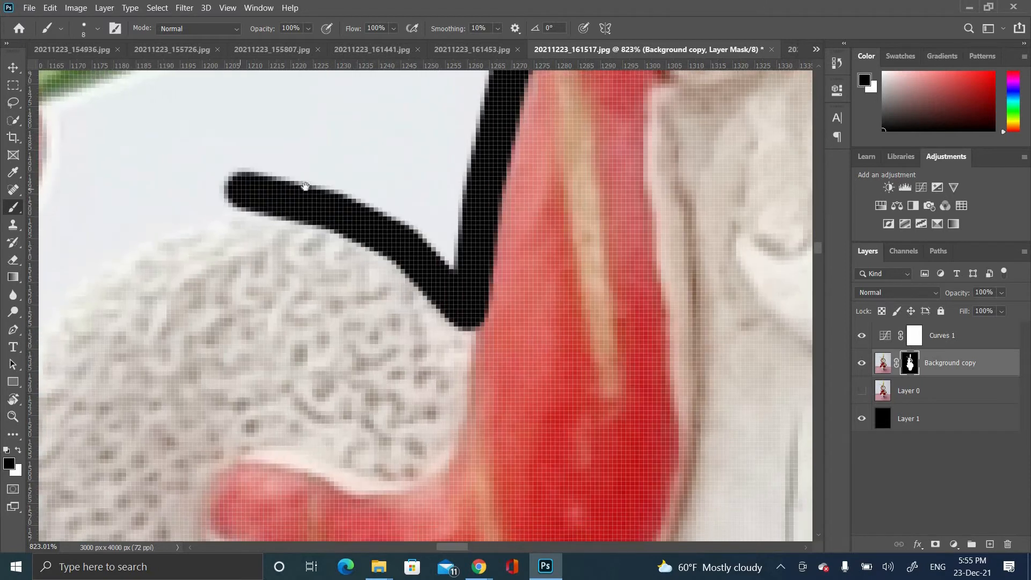
{"action": "left_click", "coordinate": [171, 206], "text": "shift"}
{"action": "left_click_drag", "start_coordinate": [104, 278], "coordinate": [349, 175]}
{"action": "left_click", "coordinate": [333, 159], "text": "shift"}
{"action": "left_click", "coordinate": [260, 243], "text": "shift"}
{"action": "left_click", "coordinate": [257, 253], "text": "shift"}
{"action": "left_click", "coordinate": [234, 175], "text": "shift"}
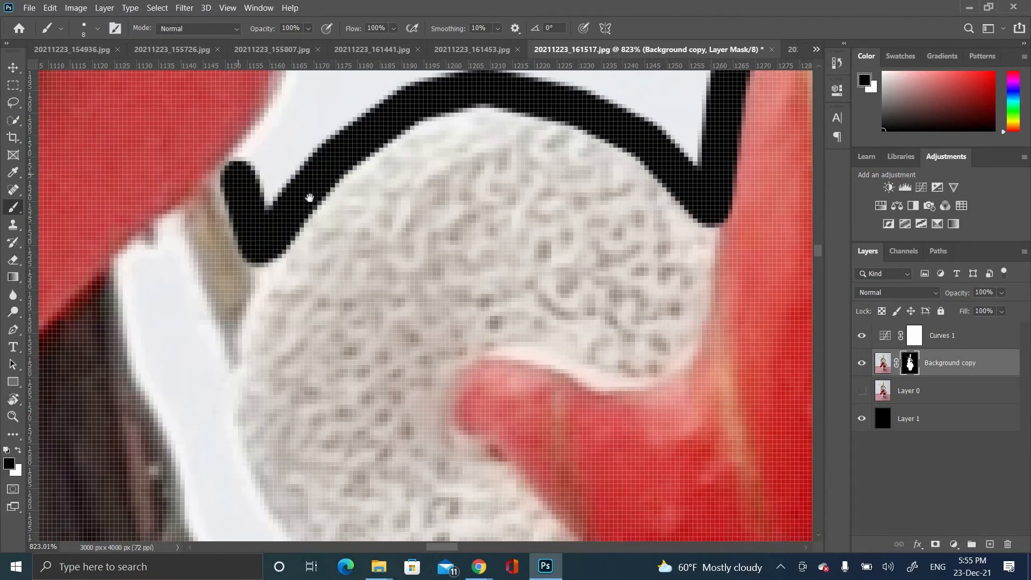
- Close the mask outline along the red heart and the underside of the thin curved leaf
{"action": "left_click_drag", "start_coordinate": [288, 76], "coordinate": [312, 207]}
{"action": "left_click", "coordinate": [326, 204], "text": "shift"}
{"action": "left_click", "coordinate": [323, 144], "text": "shift"}
{"action": "left_click_drag", "start_coordinate": [431, 96], "coordinate": [371, 307]}
{"action": "left_click_drag", "start_coordinate": [429, 282], "coordinate": [565, 212]}
{"action": "scroll", "coordinate": [622, 231], "scroll_direction": "right", "scroll_amount": 5}
{"action": "scroll", "coordinate": [622, 231], "scroll_direction": "up", "scroll_amount": 3}
{"action": "mouse_move", "coordinate": [387, 370]}
{"action": "left_mouse_down"}
{"action": "mouse_move", "coordinate": [502, 312]}
{"action": "mouse_move", "coordinate": [672, 102]}
{"action": "mouse_move", "coordinate": [550, 333]}
{"action": "mouse_move", "coordinate": [422, 460]}
{"action": "left_mouse_up"}
{"action": "left_click_drag", "start_coordinate": [338, 516], "coordinate": [511, 326]}
- Mask out the whole outlined area between the curved leaf, Santa's hat and the white pompom, using larger brush sizes
{"action": "scroll", "coordinate": [510, 327], "scroll_direction": "down", "scroll_amount": 3}
{"action": "key", "text": "bracketright"}
{"action": "key", "text": "bracketright"}
{"action": "key", "text": "backslash"}
{"action": "key", "text": "backslash"}
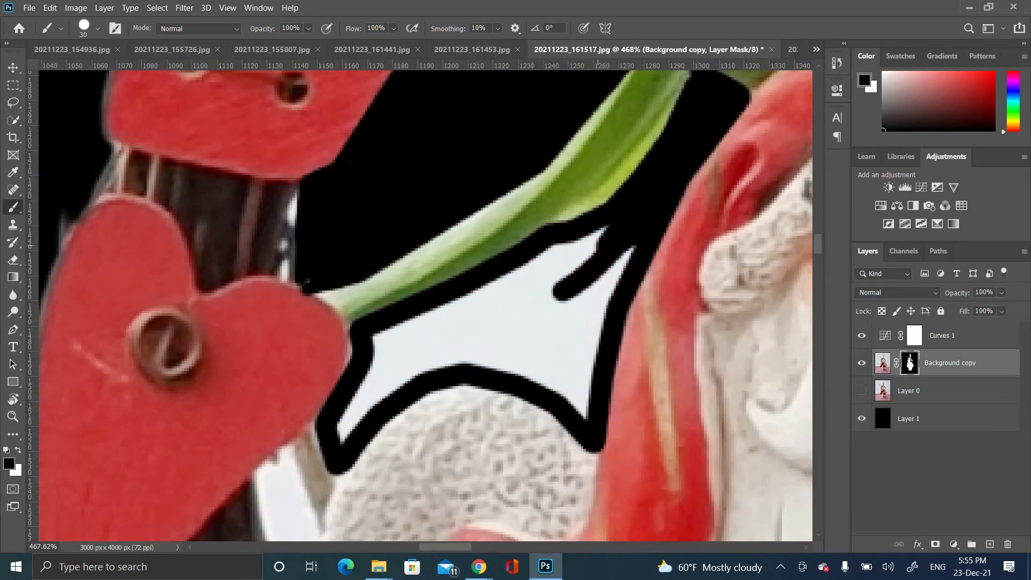
{"action": "mouse_move", "coordinate": [602, 259]}
{"action": "left_mouse_down"}
{"action": "mouse_move", "coordinate": [428, 335]}
{"action": "mouse_move", "coordinate": [578, 324]}
{"action": "left_mouse_up"}
{"action": "key", "text": "bracketleft"}
{"action": "key", "text": "bracketleft"}
{"action": "key", "text": "bracketleft"}
{"action": "mouse_move", "coordinate": [575, 380]}
{"action": "left_mouse_down"}
{"action": "mouse_move", "coordinate": [580, 404]}
{"action": "mouse_move", "coordinate": [339, 431]}
{"action": "left_mouse_up"}
- Mask along the outer edge of the wreath's twigs below the orange mitten and along the underside of the green tree
{"action": "scroll", "coordinate": [385, 363], "scroll_direction": "down", "scroll_amount": 10}
{"action": "scroll", "coordinate": [639, 317], "scroll_direction": "down", "scroll_amount": 4}
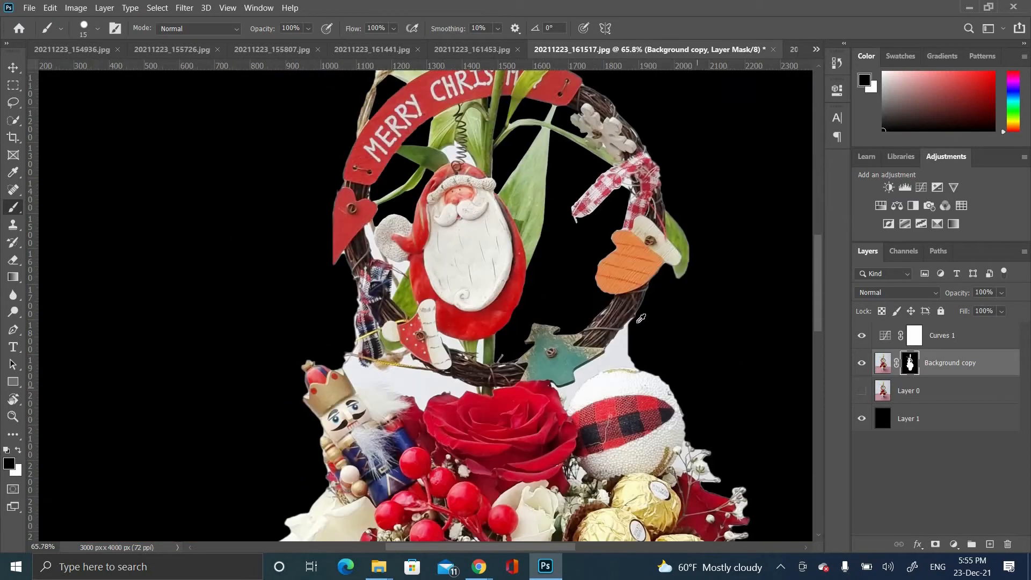
{"action": "scroll", "coordinate": [644, 317], "scroll_direction": "up", "scroll_amount": 10}
{"action": "left_click_drag", "start_coordinate": [637, 278], "coordinate": [622, 314]}
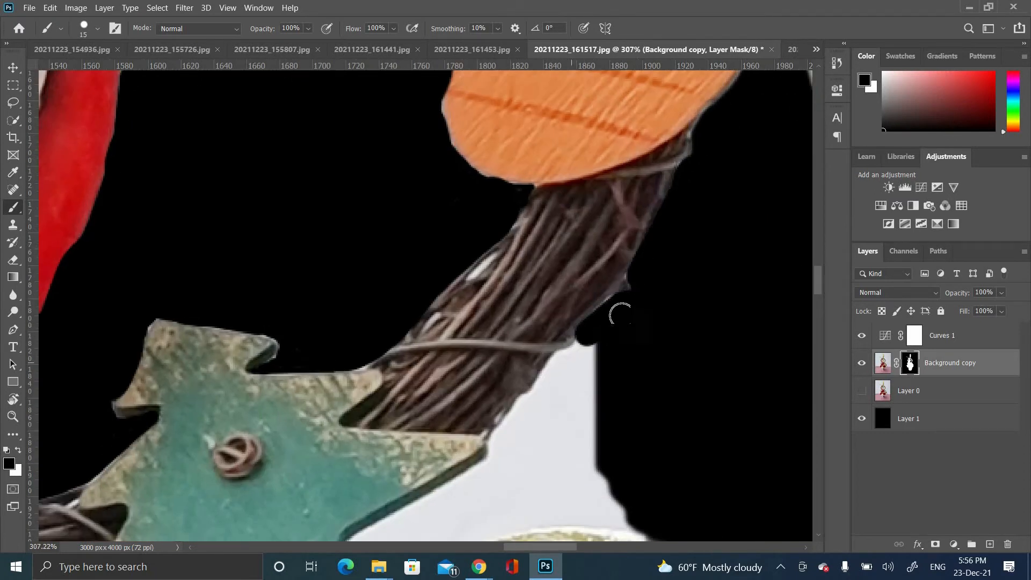
{"action": "mouse_move", "coordinate": [574, 355]}
{"action": "left_mouse_down"}
{"action": "mouse_move", "coordinate": [510, 415]}
{"action": "mouse_move", "coordinate": [494, 467]}
{"action": "left_mouse_up"}
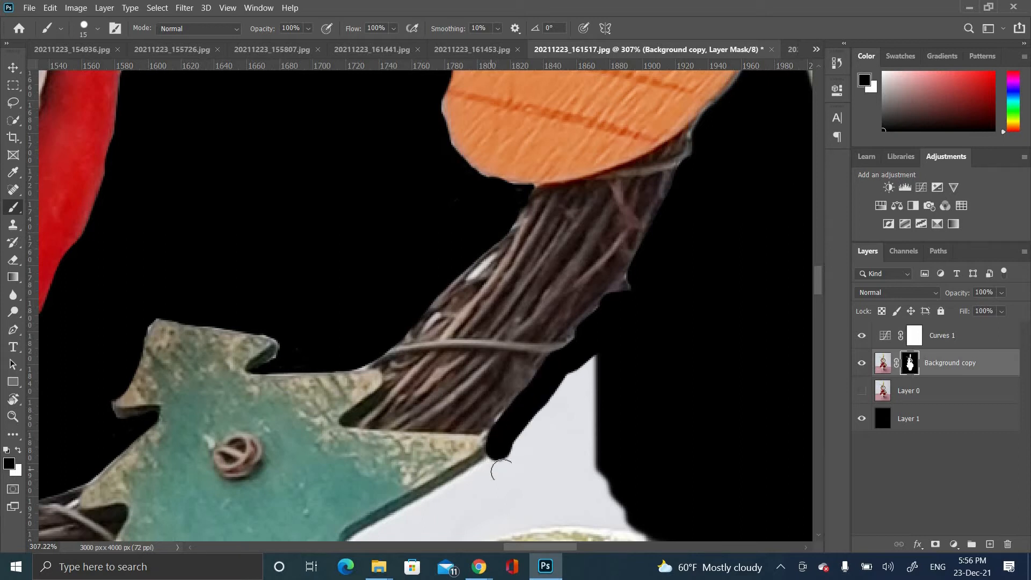
{"action": "scroll", "coordinate": [495, 466], "scroll_direction": "down", "scroll_amount": 3}
{"action": "scroll", "coordinate": [495, 466], "scroll_direction": "left", "scroll_amount": 3}
{"action": "mouse_move", "coordinate": [639, 336]}
{"action": "left_mouse_down"}
{"action": "mouse_move", "coordinate": [467, 495]}
{"action": "mouse_move", "coordinate": [439, 501]}
{"action": "left_mouse_up"}
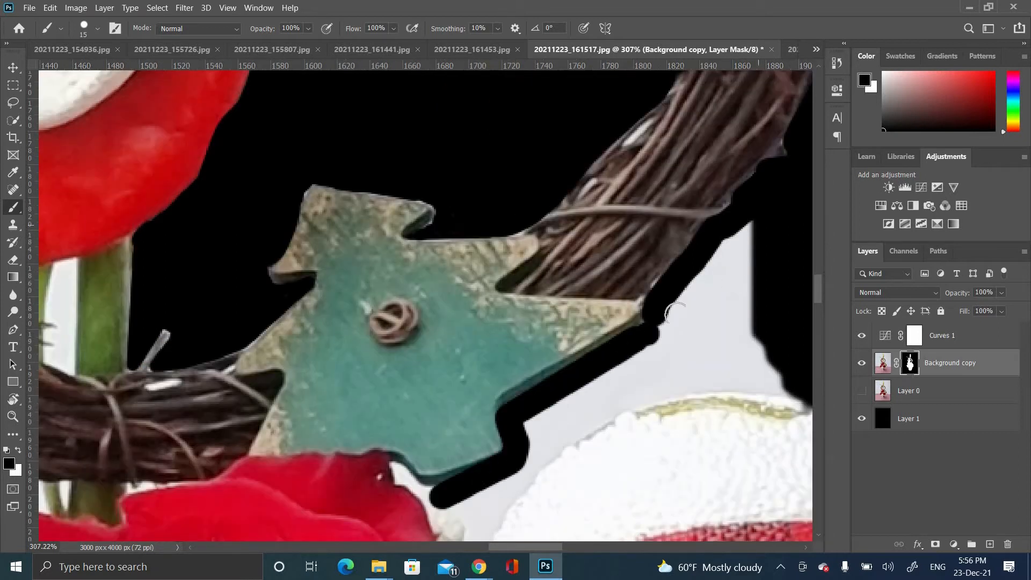
- Mask out the remaining background between the green tree, the red rose and the white checked ball
{"action": "mouse_move", "coordinate": [751, 253]}
{"action": "left_mouse_down"}
{"action": "mouse_move", "coordinate": [795, 248]}
{"action": "mouse_move", "coordinate": [613, 264]}
{"action": "mouse_move", "coordinate": [566, 279]}
{"action": "left_mouse_up"}
{"action": "scroll", "coordinate": [661, 188], "scroll_direction": "down", "scroll_amount": 3}
{"action": "scroll", "coordinate": [661, 189], "scroll_direction": "right", "scroll_amount": 1}
{"action": "mouse_move", "coordinate": [498, 317]}
{"action": "left_mouse_down"}
{"action": "mouse_move", "coordinate": [427, 426]}
{"action": "mouse_move", "coordinate": [422, 451]}
{"action": "mouse_move", "coordinate": [429, 374]}
{"action": "mouse_move", "coordinate": [469, 349]}
{"action": "mouse_move", "coordinate": [485, 297]}
{"action": "mouse_move", "coordinate": [594, 242]}
{"action": "mouse_move", "coordinate": [736, 222]}
{"action": "mouse_move", "coordinate": [681, 214]}
{"action": "mouse_move", "coordinate": [590, 254]}
{"action": "mouse_move", "coordinate": [408, 370]}
{"action": "left_mouse_up"}
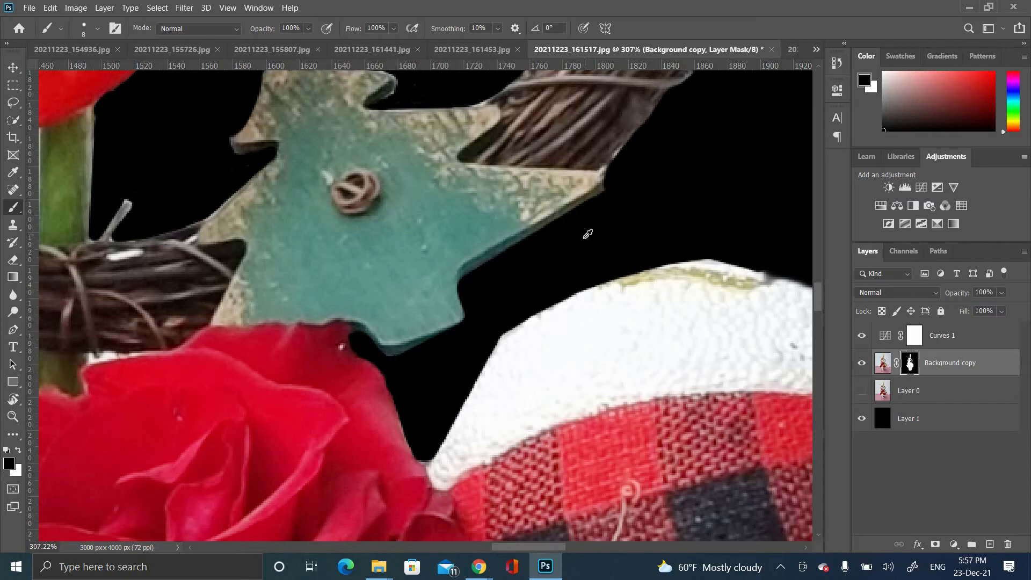
- Mask out the gap between the stems below Santa and the gap between the striped stocking and Santa's red base
{"action": "scroll", "coordinate": [586, 236], "scroll_direction": "down", "scroll_amount": 6}
{"action": "scroll", "coordinate": [405, 197], "scroll_direction": "up", "scroll_amount": 7}
{"action": "mouse_move", "coordinate": [457, 232]}
{"action": "left_mouse_down"}
{"action": "mouse_move", "coordinate": [430, 284]}
{"action": "mouse_move", "coordinate": [449, 236]}
{"action": "mouse_move", "coordinate": [455, 360]}
{"action": "mouse_move", "coordinate": [430, 341]}
{"action": "mouse_move", "coordinate": [439, 245]}
{"action": "mouse_move", "coordinate": [428, 301]}
{"action": "left_mouse_up"}
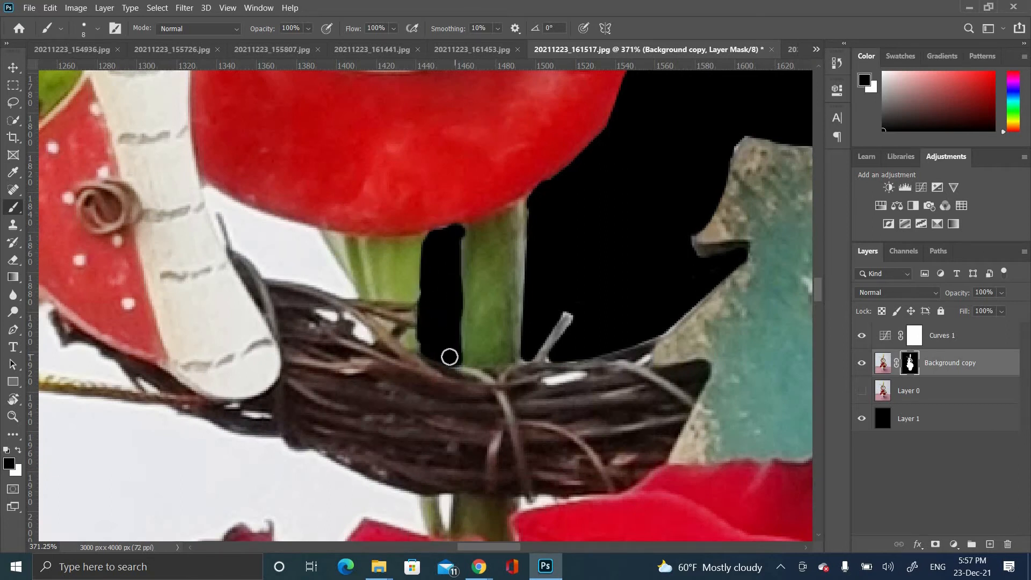
{"action": "left_click_drag", "start_coordinate": [450, 357], "coordinate": [456, 249]}
{"action": "mouse_move", "coordinate": [272, 228]}
{"action": "left_mouse_down"}
{"action": "mouse_move", "coordinate": [401, 260]}
{"action": "mouse_move", "coordinate": [340, 236]}
{"action": "mouse_move", "coordinate": [442, 321]}
{"action": "mouse_move", "coordinate": [453, 293]}
{"action": "mouse_move", "coordinate": [356, 234]}
{"action": "left_mouse_up"}
{"action": "left_click_drag", "start_coordinate": [446, 311], "coordinate": [335, 255]}
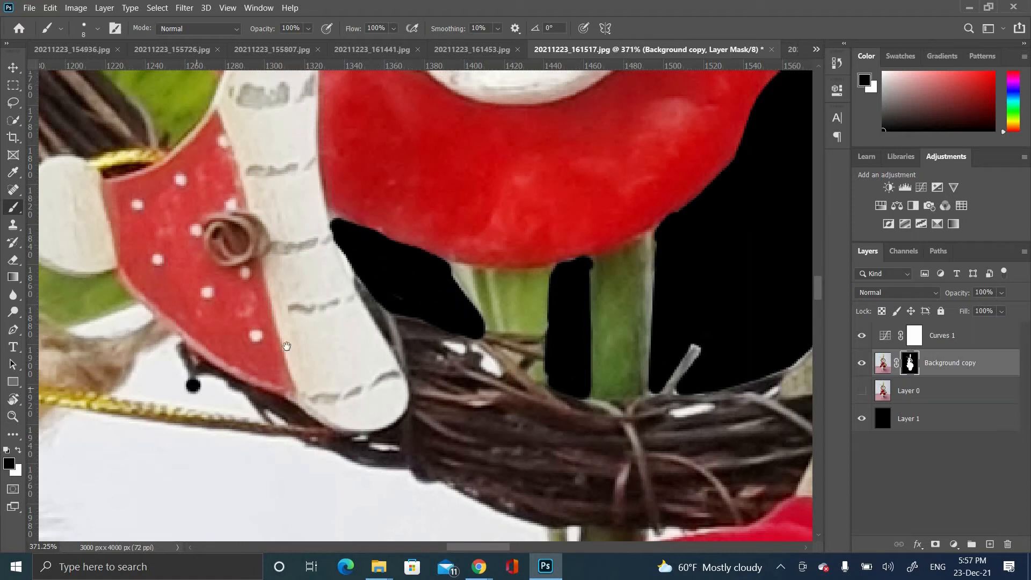
- Mask out the triangular gap between the red stocking and the gold cord, plus the narrow slit under the green leaf
{"action": "left_click_drag", "start_coordinate": [287, 346], "coordinate": [393, 271]}
{"action": "left_click", "coordinate": [307, 311]}
{"action": "mouse_move", "coordinate": [357, 340]}
{"action": "left_mouse_down"}
{"action": "mouse_move", "coordinate": [223, 322]}
{"action": "mouse_move", "coordinate": [251, 285]}
{"action": "left_mouse_up"}
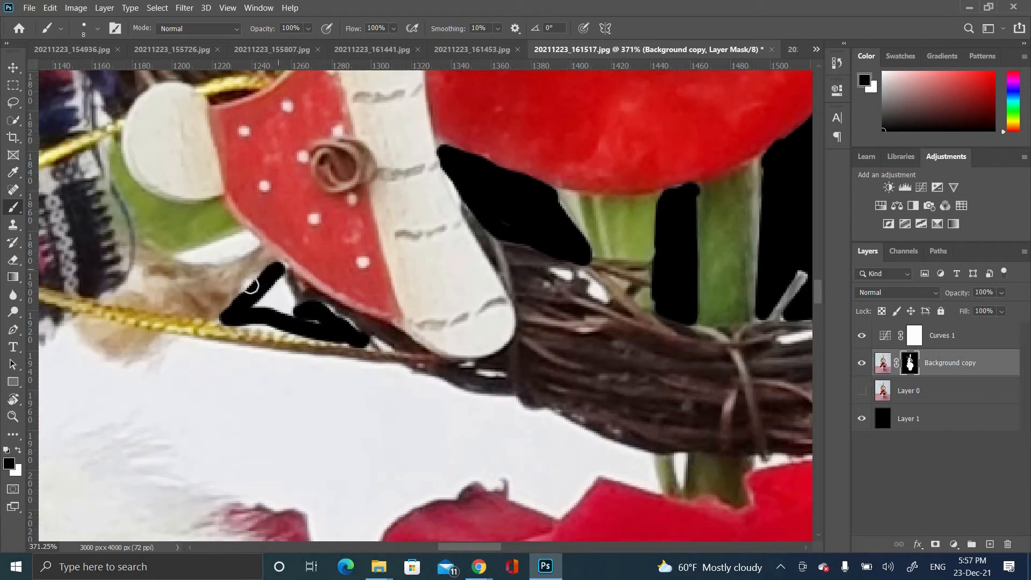
{"action": "left_click_drag", "start_coordinate": [316, 316], "coordinate": [330, 312]}
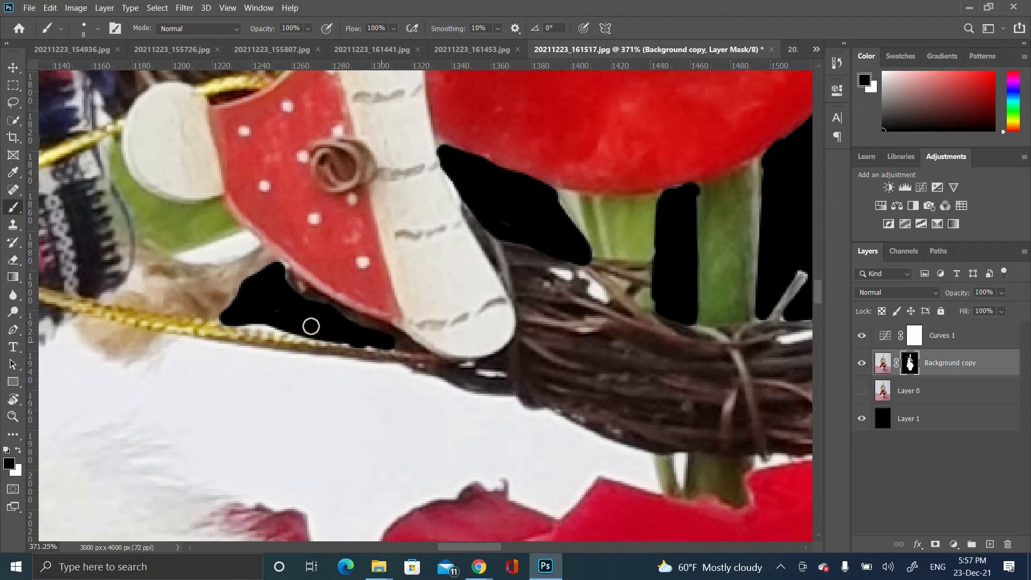
{"action": "left_click_drag", "start_coordinate": [249, 237], "coordinate": [215, 246]}
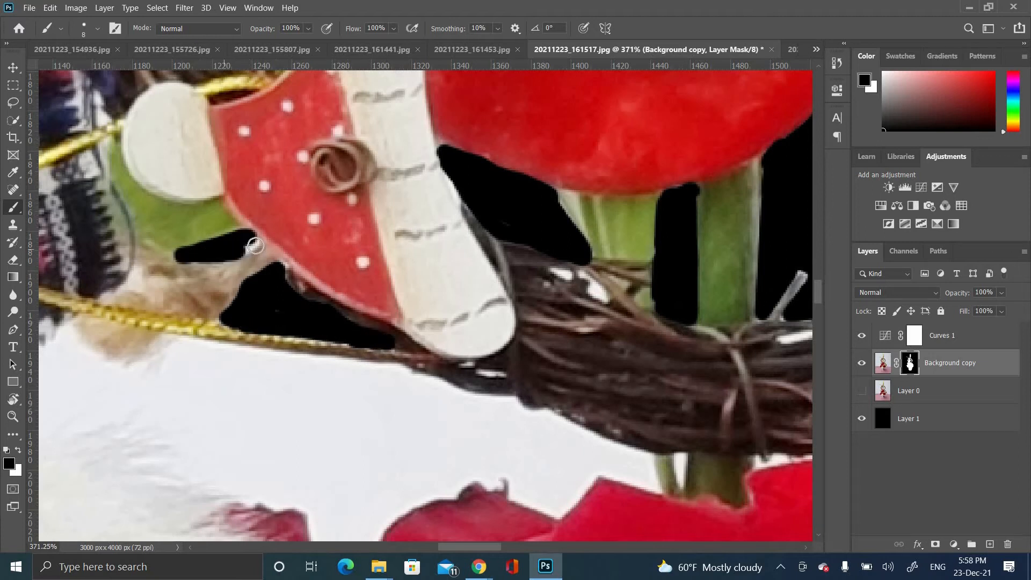
- Outline the upper edge of the red rose petals on the mask, from the stem below the wreath towards the white fur
{"action": "scroll", "coordinate": [307, 338], "scroll_direction": "down", "scroll_amount": 5}
{"action": "mouse_move", "coordinate": [524, 451]}
{"action": "left_mouse_down"}
{"action": "mouse_move", "coordinate": [612, 283]}
{"action": "mouse_move", "coordinate": [592, 394]}
{"action": "mouse_move", "coordinate": [497, 380]}
{"action": "mouse_move", "coordinate": [424, 409]}
{"action": "mouse_move", "coordinate": [427, 384]}
{"action": "left_mouse_up"}
{"action": "scroll", "coordinate": [543, 386], "scroll_direction": "up", "scroll_amount": 4}
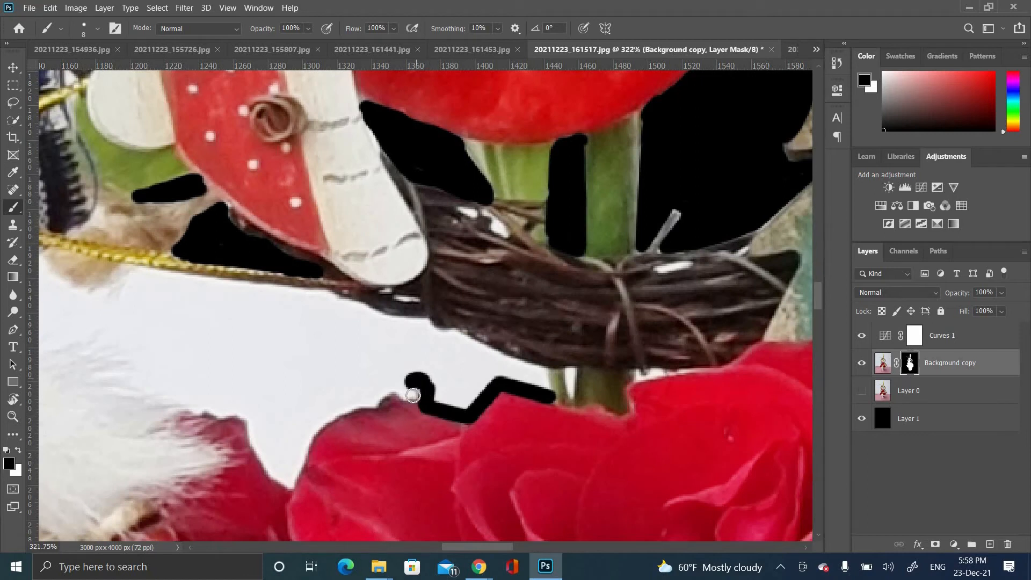
{"action": "mouse_move", "coordinate": [317, 422]}
{"action": "left_mouse_down"}
{"action": "mouse_move", "coordinate": [294, 463]}
{"action": "mouse_move", "coordinate": [253, 424]}
{"action": "left_mouse_up"}
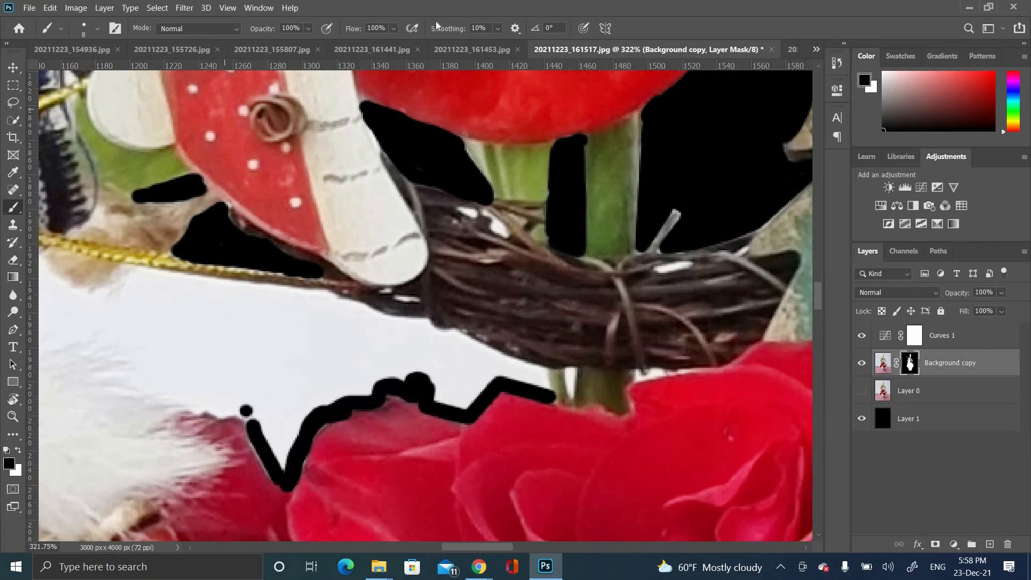
- Outline the rest of the rose's upper edge towards the fur, plus the wreath's underside from the stem to the gold cord, on the mask
{"action": "left_click", "coordinate": [254, 433]}
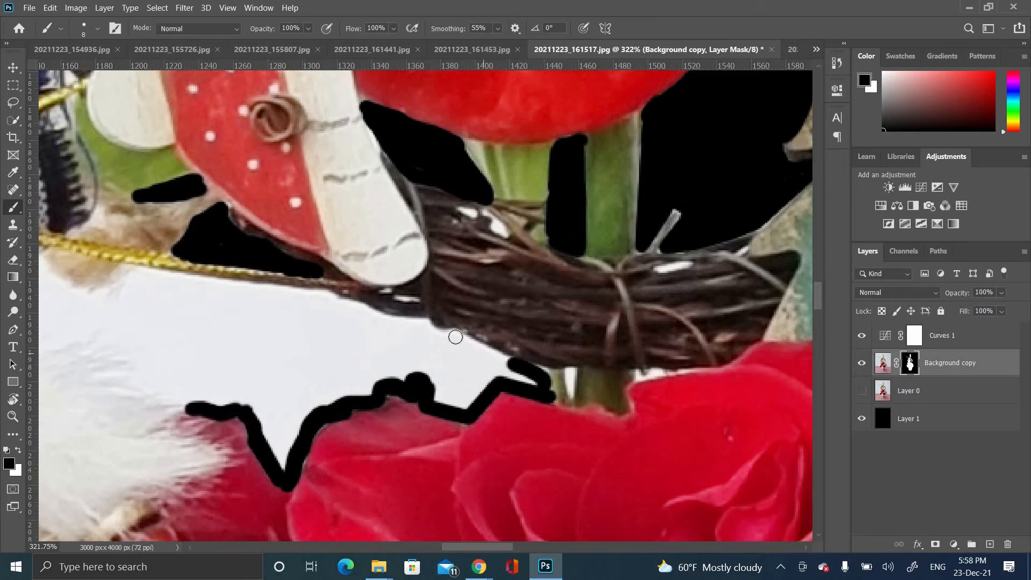
{"action": "left_click_drag", "start_coordinate": [455, 337], "coordinate": [419, 328]}
{"action": "left_click_drag", "start_coordinate": [282, 287], "coordinate": [209, 286]}
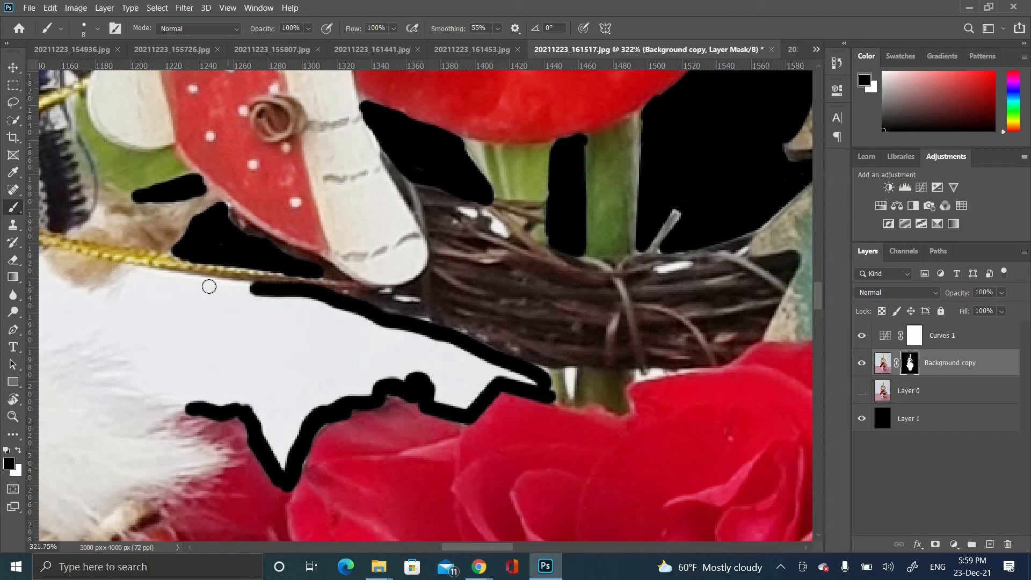
- Outline the top of the white fur, the edge of the nutcracker's crown and the lower edge of the striped stocking on the mask
{"action": "left_click_drag", "start_coordinate": [382, 340], "coordinate": [532, 344]}
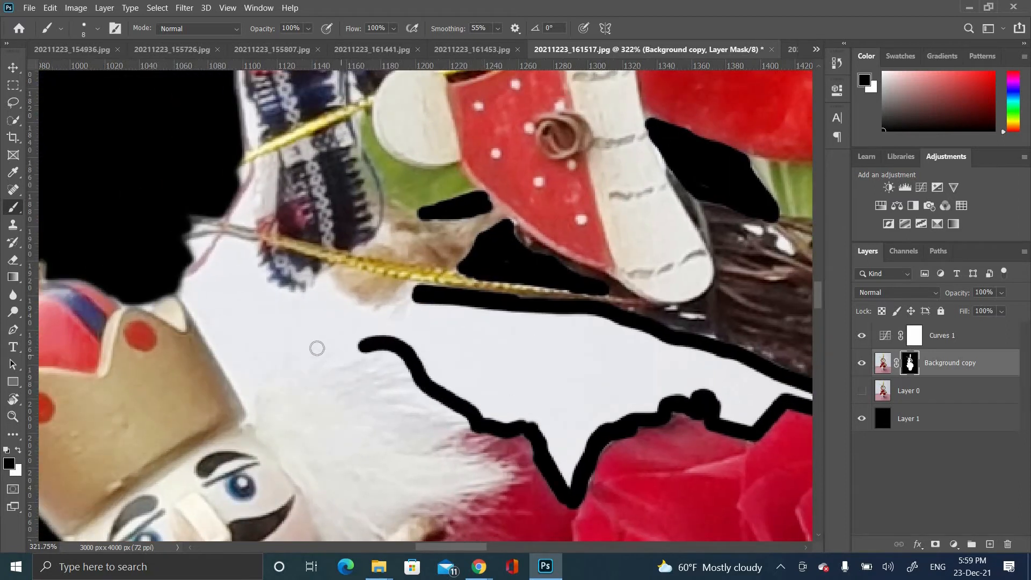
{"action": "mouse_move", "coordinate": [317, 348]}
{"action": "left_mouse_down"}
{"action": "mouse_move", "coordinate": [248, 393]}
{"action": "mouse_move", "coordinate": [181, 289]}
{"action": "left_mouse_up"}
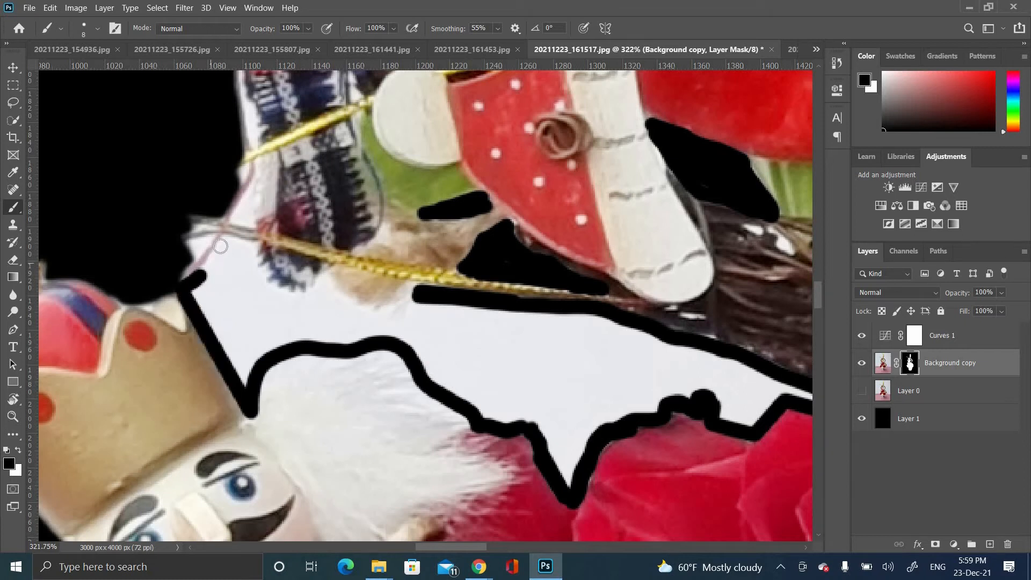
{"action": "left_click_drag", "start_coordinate": [383, 325], "coordinate": [454, 306]}
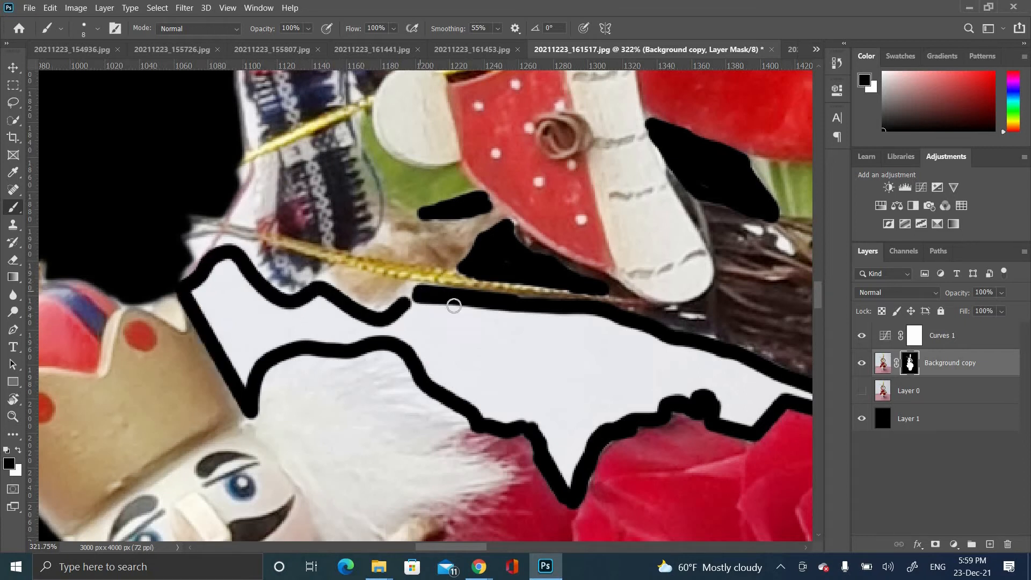
- Mask out the outlined background between the wreath, the white fur and the red rose with a larger brush at 0% smoothing
{"action": "key", "text": "bracketright"}
{"action": "key", "text": "bracketright"}
{"action": "key", "text": "bracketright"}
{"action": "key", "text": "bracketright"}
{"action": "key", "text": "bracketright"}
{"action": "key", "text": "bracketright"}
{"action": "key", "text": "bracketright"}
{"action": "mouse_move", "coordinate": [566, 358]}
{"action": "left_mouse_down"}
{"action": "mouse_move", "coordinate": [596, 376]}
{"action": "mouse_move", "coordinate": [742, 387]}
{"action": "mouse_move", "coordinate": [553, 328]}
{"action": "mouse_move", "coordinate": [430, 349]}
{"action": "left_mouse_up"}
{"action": "left_click_drag", "start_coordinate": [492, 377], "coordinate": [509, 382]}
{"action": "left_click_drag", "start_coordinate": [453, 29], "coordinate": [412, 31]}
{"action": "mouse_move", "coordinate": [554, 403]}
{"action": "left_mouse_down"}
{"action": "mouse_move", "coordinate": [564, 438]}
{"action": "mouse_move", "coordinate": [412, 334]}
{"action": "left_mouse_up"}
{"action": "mouse_move", "coordinate": [357, 318]}
{"action": "left_mouse_down"}
{"action": "mouse_move", "coordinate": [242, 357]}
{"action": "mouse_move", "coordinate": [333, 344]}
{"action": "mouse_move", "coordinate": [226, 263]}
{"action": "mouse_move", "coordinate": [376, 307]}
{"action": "left_mouse_up"}
{"action": "key", "text": "bracketleft"}
{"action": "key", "text": "bracketleft"}
{"action": "left_click_drag", "start_coordinate": [738, 400], "coordinate": [526, 379]}
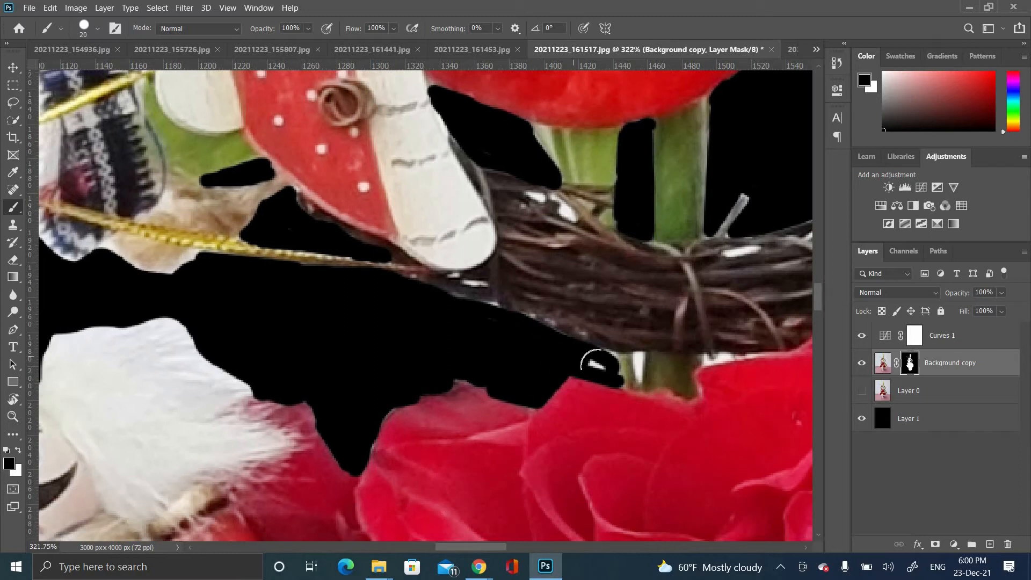
- Fill Layer 1 with the white background colour
{"action": "key", "text": "ctrl+0"}
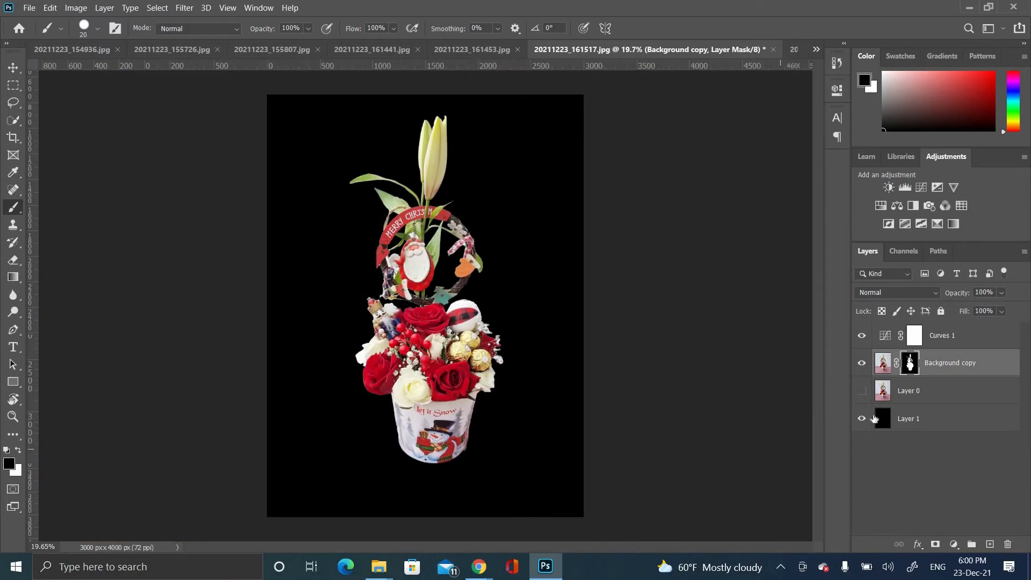
{"action": "left_click", "coordinate": [886, 424]}
{"action": "key", "text": "ctrl+BackSpace"}
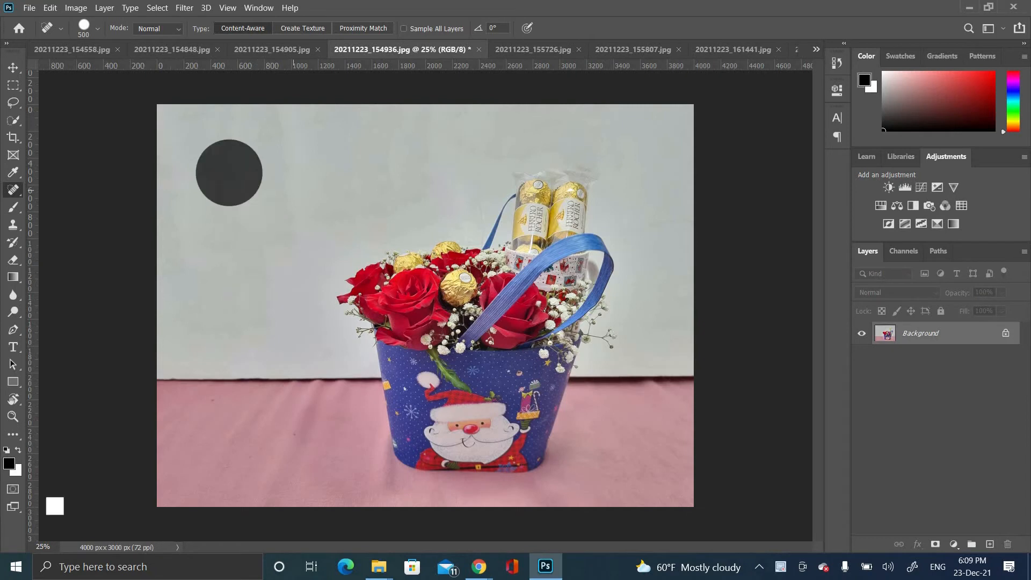
- Heal the blemishes on the upper part of the grey wall in 20211223_154936.jpg with a 500 px content-aware Spot Healing Brush
{"action": "left_click_drag", "start_coordinate": [294, 190], "coordinate": [299, 171]}
{"action": "left_click", "coordinate": [160, 132]}
{"action": "left_click_drag", "start_coordinate": [167, 177], "coordinate": [167, 201]}
- Heal the remaining marks on the wall beside and above the roses with a 175 px Spot Healing Brush
{"action": "scroll", "coordinate": [220, 300], "scroll_direction": "up", "scroll_amount": 5}
{"action": "scroll", "coordinate": [189, 289], "scroll_direction": "up", "scroll_amount": 3}
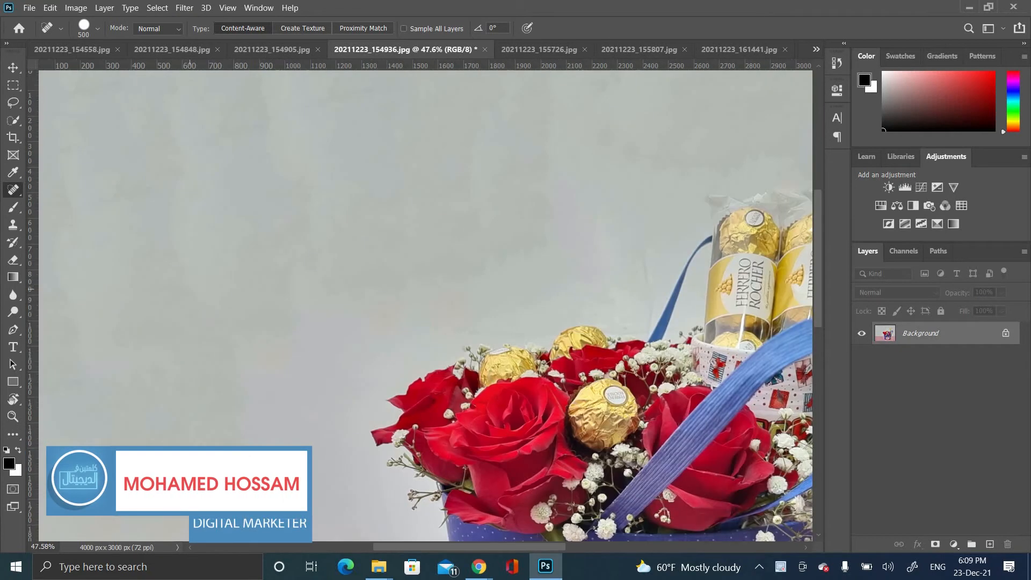
{"action": "mouse_move", "coordinate": [293, 274]}
{"action": "left_mouse_down"}
{"action": "mouse_move", "coordinate": [296, 148]}
{"action": "mouse_move", "coordinate": [116, 183]}
{"action": "left_mouse_up"}
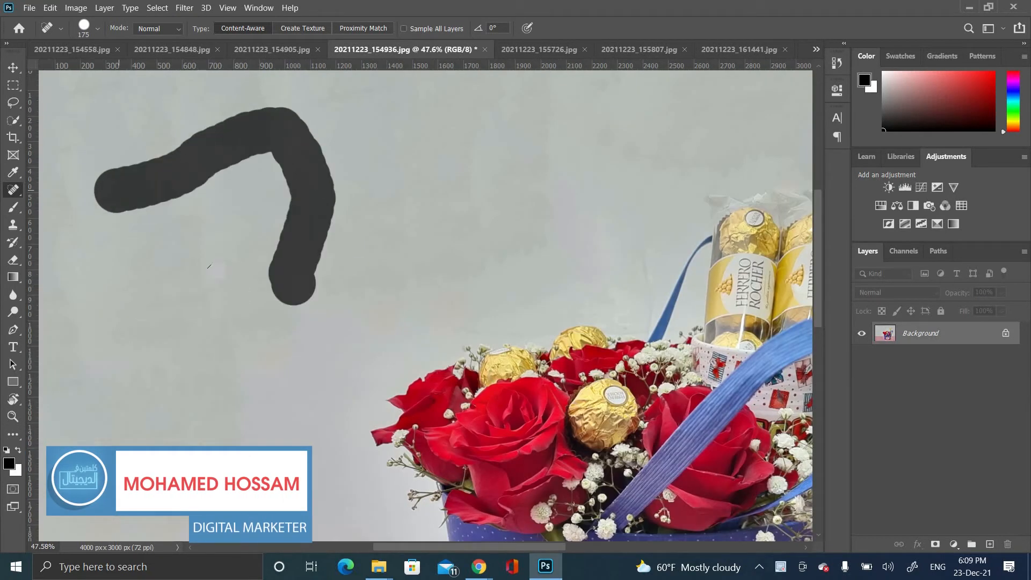
{"action": "mouse_move", "coordinate": [625, 307]}
{"action": "left_mouse_down"}
{"action": "mouse_move", "coordinate": [653, 252]}
{"action": "mouse_move", "coordinate": [497, 316]}
{"action": "left_mouse_up"}
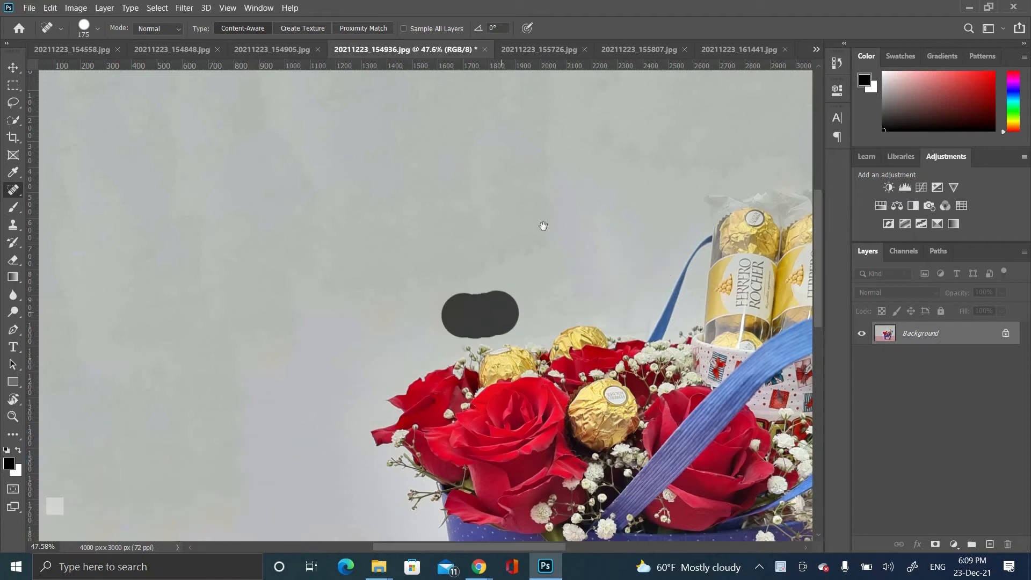
{"action": "left_click_drag", "start_coordinate": [543, 226], "coordinate": [129, 256]}
{"action": "mouse_move", "coordinate": [140, 193]}
{"action": "left_mouse_down"}
{"action": "mouse_move", "coordinate": [276, 173]}
{"action": "mouse_move", "coordinate": [470, 198]}
{"action": "left_mouse_up"}
{"action": "left_click", "coordinate": [491, 198]}
{"action": "mouse_move", "coordinate": [382, 476]}
{"action": "left_mouse_down"}
{"action": "mouse_move", "coordinate": [450, 274]}
{"action": "mouse_move", "coordinate": [410, 278]}
{"action": "left_mouse_up"}
- Brighten the photo with Levels, setting the white input level to 210
{"action": "key", "text": "ctrl+l"}
{"action": "left_click_drag", "start_coordinate": [555, 246], "coordinate": [530, 246]}
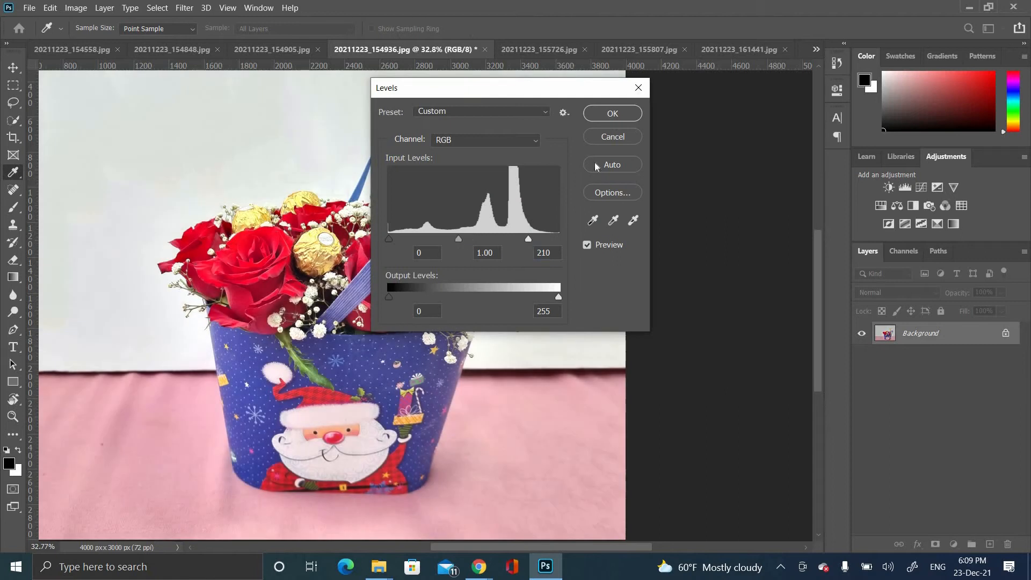
{"action": "left_click", "coordinate": [609, 111]}
{"action": "key", "text": "k"}
{"action": "scroll", "coordinate": [198, 152], "scroll_direction": "down", "scroll_amount": 1}
{"action": "left_click_drag", "start_coordinate": [151, 113], "coordinate": [499, 501]}
{"action": "key", "text": "ctrl+z"}
- Select the flower basket with the Object Selection tool and output it through Select and Mask as a new layer with a layer mask
{"action": "left_click", "coordinate": [13, 119]}
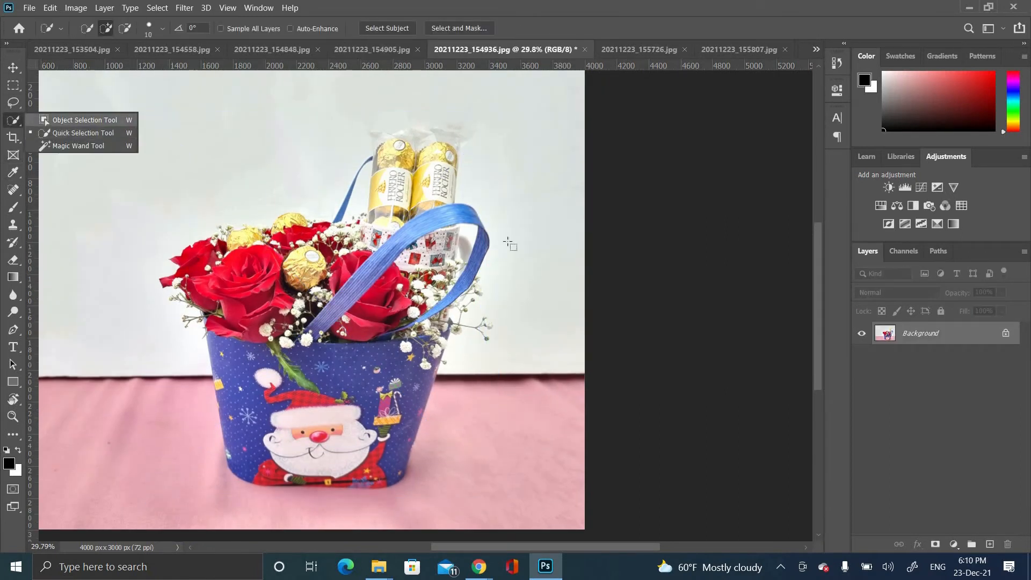
{"action": "left_click", "coordinate": [59, 117]}
{"action": "left_click_drag", "start_coordinate": [155, 119], "coordinate": [505, 500]}
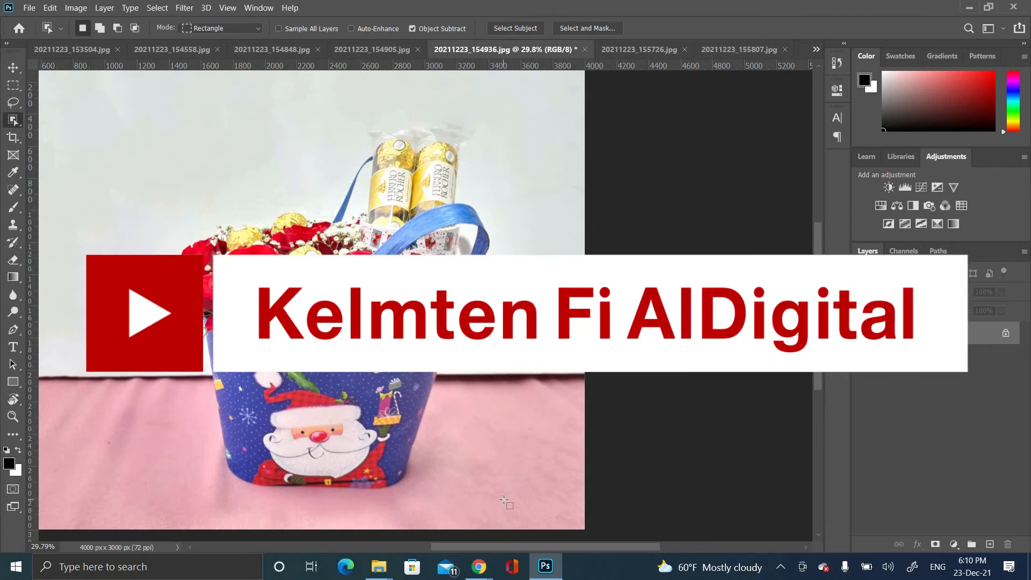
{"action": "left_click", "coordinate": [584, 32]}
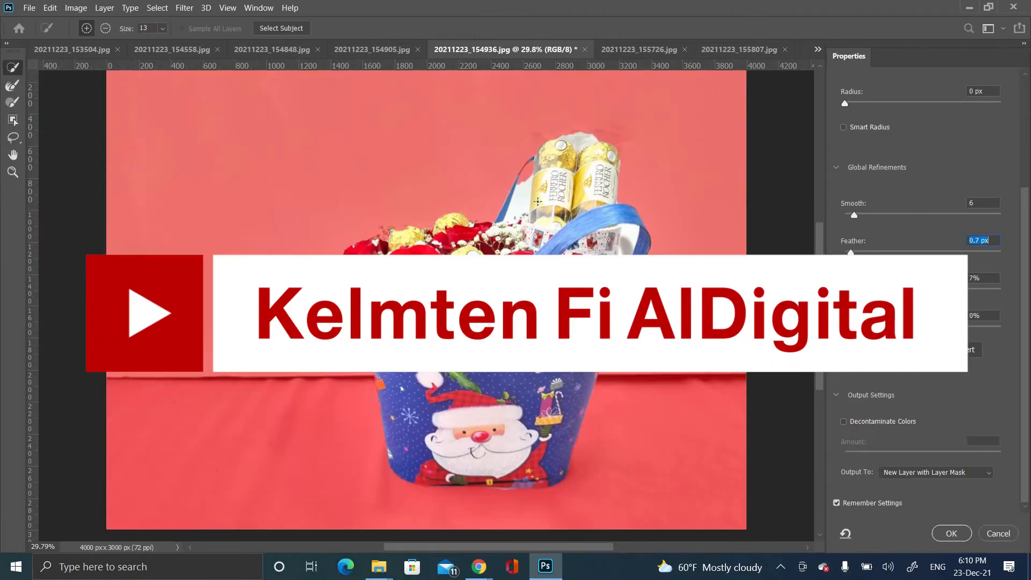
{"action": "left_click", "coordinate": [951, 533]}
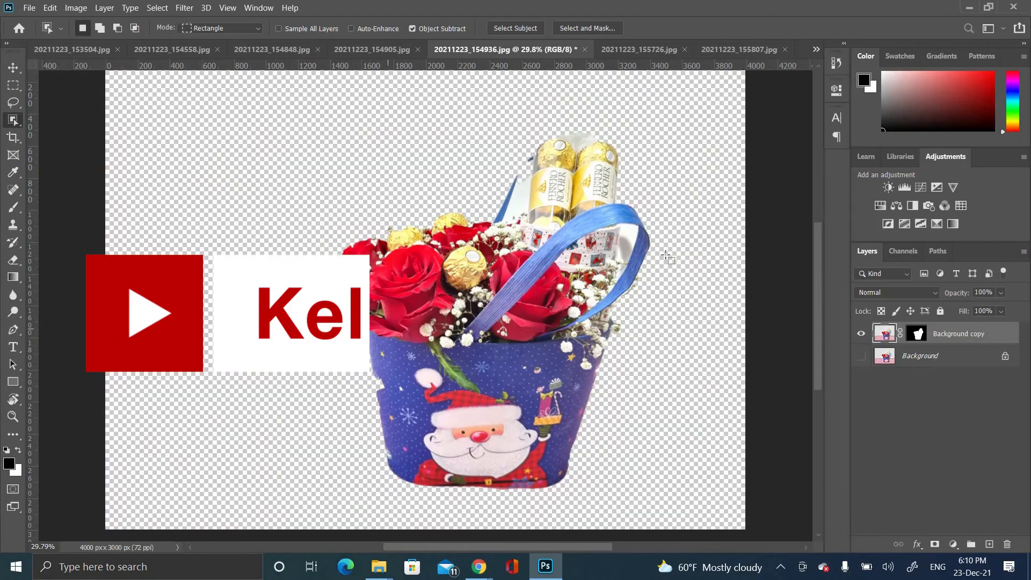
- Mask out the background along the inner edge of the thin blue handle and above the small buds with a 20 px brush
{"action": "scroll", "coordinate": [439, 184], "scroll_direction": "up", "scroll_amount": 5}
{"action": "scroll", "coordinate": [439, 184], "scroll_direction": "up", "scroll_amount": 3}
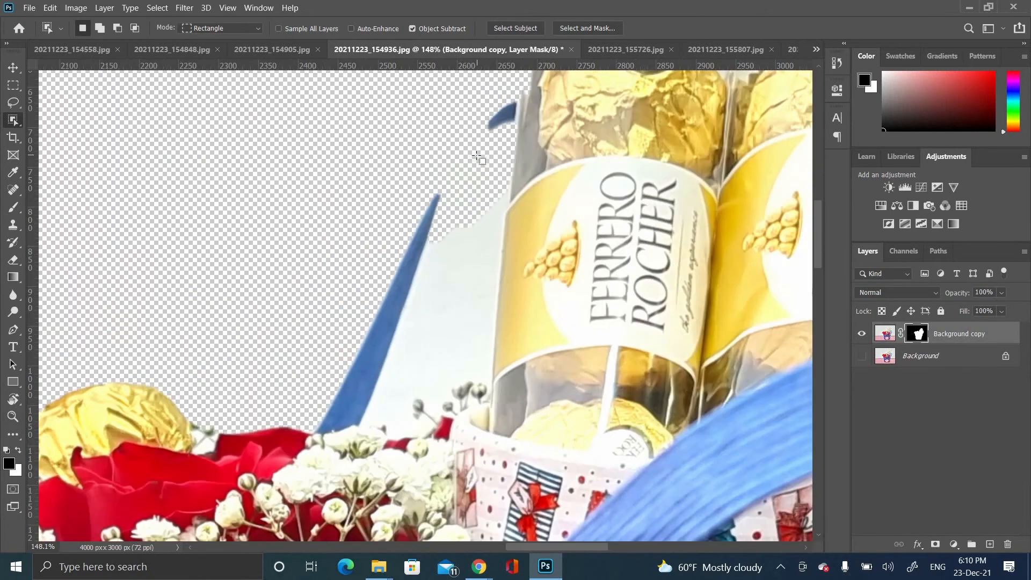
{"action": "key", "text": "b"}
{"action": "scroll", "coordinate": [438, 238], "scroll_direction": "up", "scroll_amount": 3}
{"action": "left_click_drag", "start_coordinate": [465, 259], "coordinate": [483, 184]}
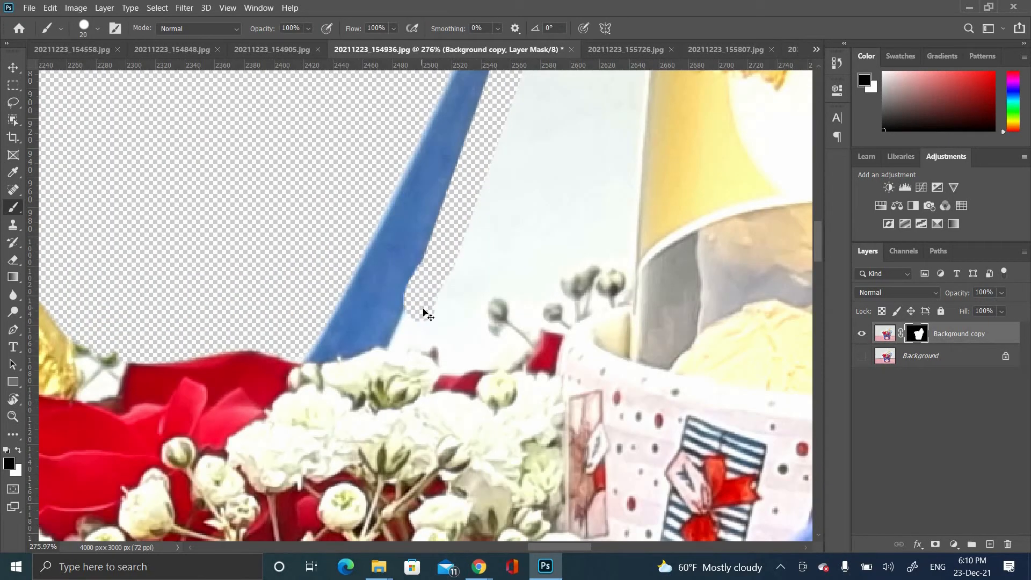
{"action": "mouse_move", "coordinate": [403, 328]}
{"action": "left_mouse_down"}
{"action": "mouse_move", "coordinate": [483, 343]}
{"action": "mouse_move", "coordinate": [496, 280]}
{"action": "mouse_move", "coordinate": [557, 255]}
{"action": "mouse_move", "coordinate": [617, 253]}
{"action": "left_mouse_up"}
{"action": "left_click_drag", "start_coordinate": [440, 358], "coordinate": [425, 445]}
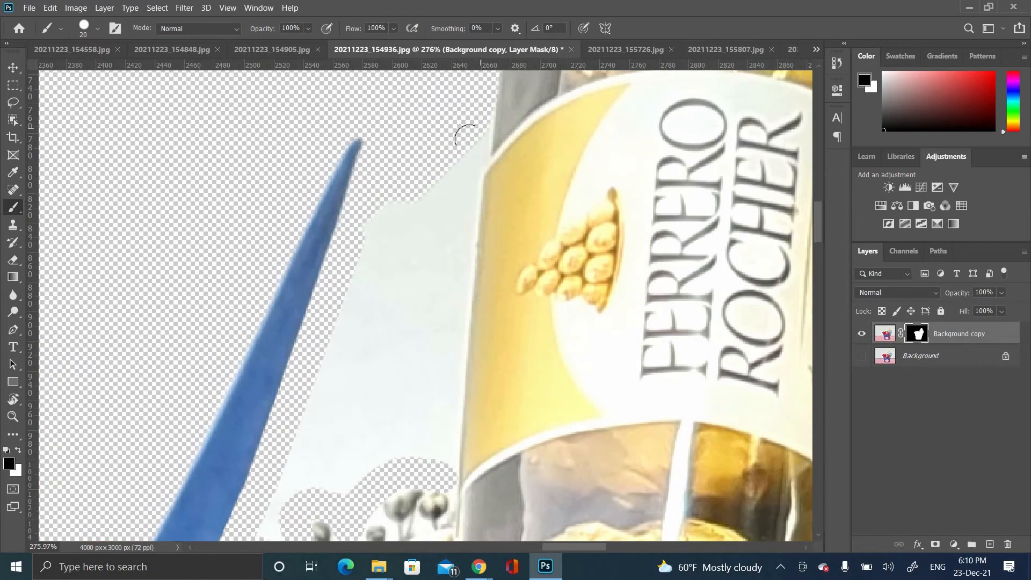
- Mask out the rest of the background between the thin blue handle and the Ferrero Rocher tube
{"action": "left_click", "coordinate": [480, 138], "text": "shift"}
{"action": "mouse_move", "coordinate": [378, 235]}
{"action": "left_mouse_down"}
{"action": "mouse_move", "coordinate": [441, 220]}
{"action": "mouse_move", "coordinate": [350, 297]}
{"action": "mouse_move", "coordinate": [415, 416]}
{"action": "mouse_move", "coordinate": [350, 432]}
{"action": "mouse_move", "coordinate": [289, 426]}
{"action": "left_mouse_up"}
{"action": "left_click_drag", "start_coordinate": [270, 528], "coordinate": [348, 386]}
{"action": "left_click_drag", "start_coordinate": [471, 144], "coordinate": [317, 445]}
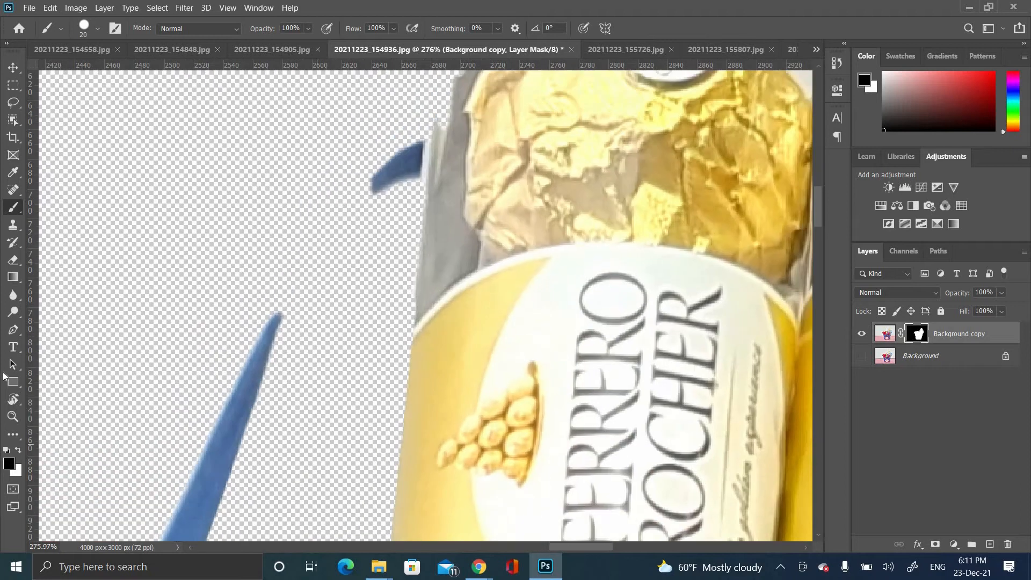
- Restore the missing stretch of the thin blue handle on the mask with a 10 px brush and clean up its edges
{"action": "key", "text": "bracketleft"}
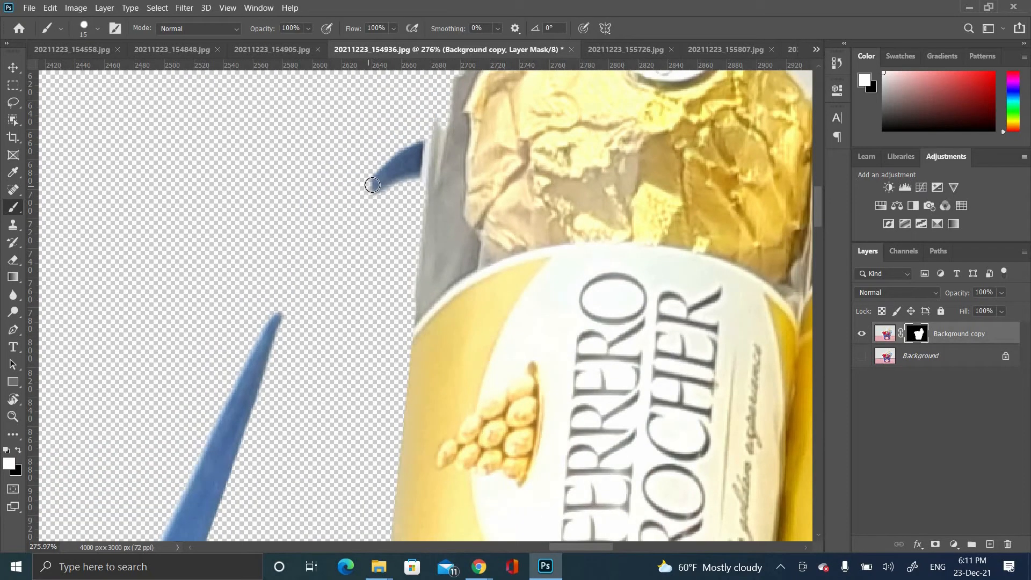
{"action": "left_click_drag", "start_coordinate": [352, 216], "coordinate": [274, 321]}
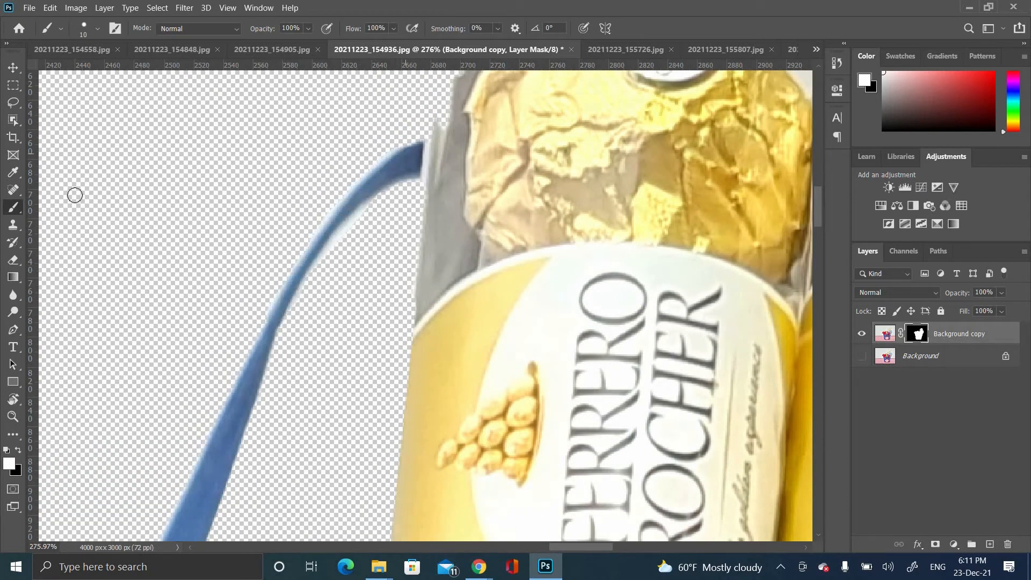
{"action": "left_click_drag", "start_coordinate": [377, 227], "coordinate": [461, 114]}
{"action": "left_click_drag", "start_coordinate": [330, 181], "coordinate": [220, 325]}
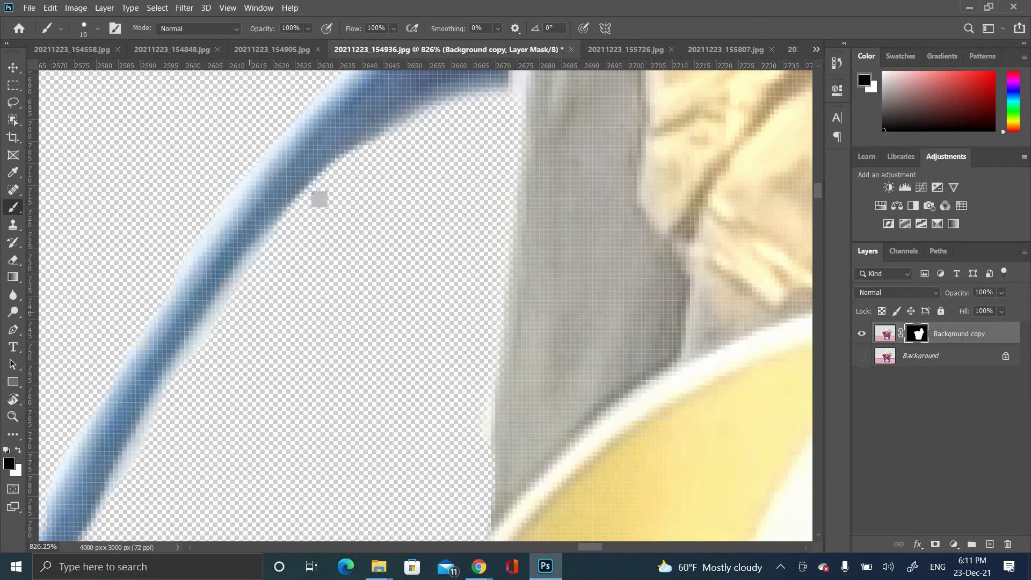
{"action": "left_click_drag", "start_coordinate": [320, 200], "coordinate": [196, 370]}
- Restore the transparent wrapper above and beside both chocolate tubes on the mask with a 70 px brush
{"action": "scroll", "coordinate": [307, 225], "scroll_direction": "down", "scroll_amount": 8}
{"action": "mouse_move", "coordinate": [484, 183]}
{"action": "left_mouse_down"}
{"action": "mouse_move", "coordinate": [317, 428]}
{"action": "mouse_move", "coordinate": [169, 359]}
{"action": "left_mouse_up"}
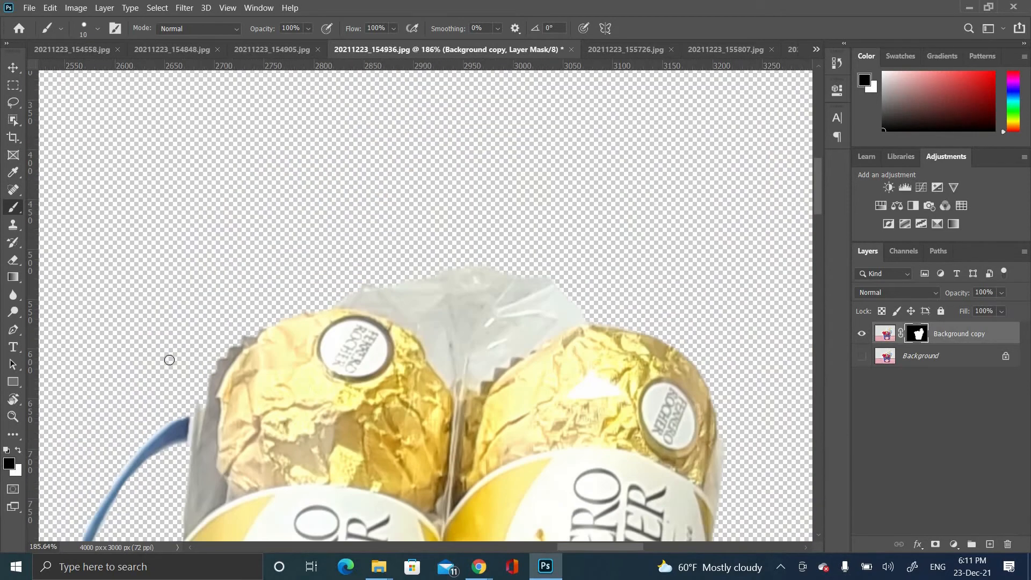
{"action": "key", "text": "bracketright"}
{"action": "key", "text": "bracketright"}
{"action": "key", "text": "bracketright"}
{"action": "key", "text": "bracketright"}
{"action": "key", "text": "bracketright"}
{"action": "key", "text": "bracketright"}
{"action": "key", "text": "bracketright"}
{"action": "key", "text": "bracketright"}
{"action": "key", "text": "bracketright"}
{"action": "left_click", "coordinate": [219, 389]}
{"action": "mouse_move", "coordinate": [604, 310]}
{"action": "left_mouse_down"}
{"action": "mouse_move", "coordinate": [535, 273]}
{"action": "mouse_move", "coordinate": [233, 309]}
{"action": "mouse_move", "coordinate": [741, 298]}
{"action": "mouse_move", "coordinate": [462, 269]}
{"action": "mouse_move", "coordinate": [220, 287]}
{"action": "mouse_move", "coordinate": [168, 270]}
{"action": "mouse_move", "coordinate": [607, 252]}
{"action": "left_mouse_up"}
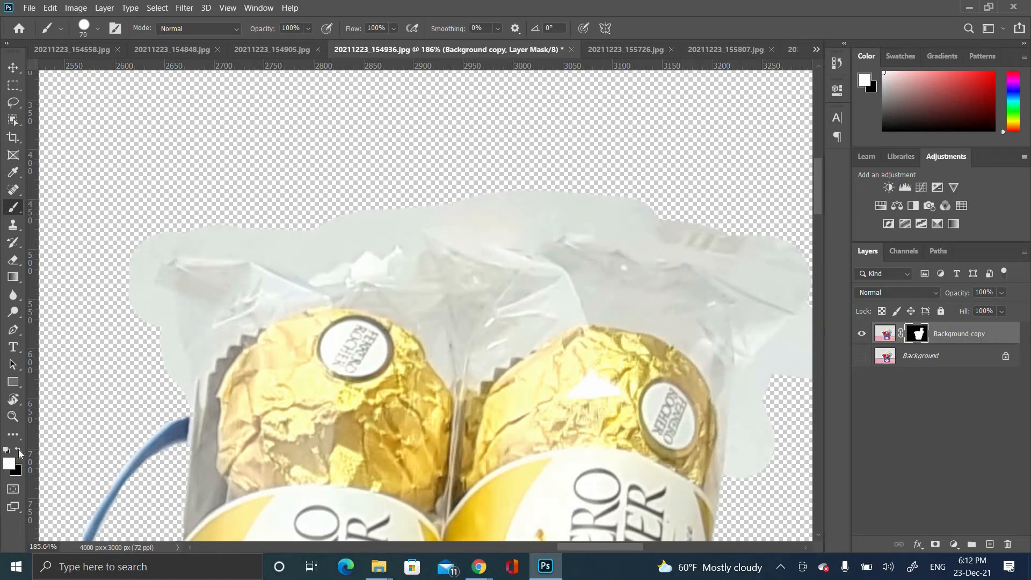
- Outline the wrapper's outer side by the blue handle and its top edge above the first chocolate on the mask with a 9 px brush
{"action": "scroll", "coordinate": [181, 325], "scroll_direction": "up", "scroll_amount": 5}
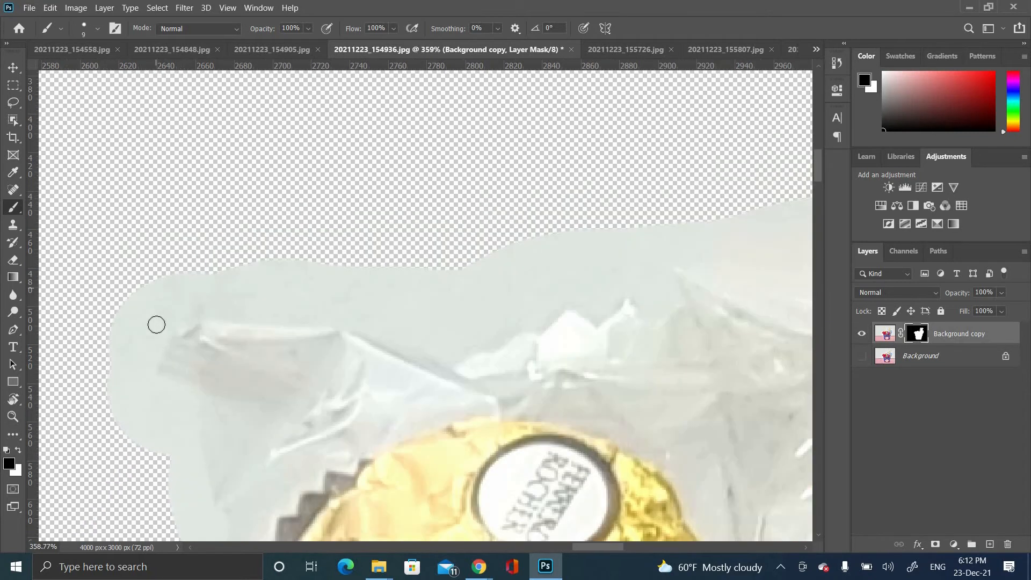
{"action": "left_click_drag", "start_coordinate": [216, 513], "coordinate": [217, 309]}
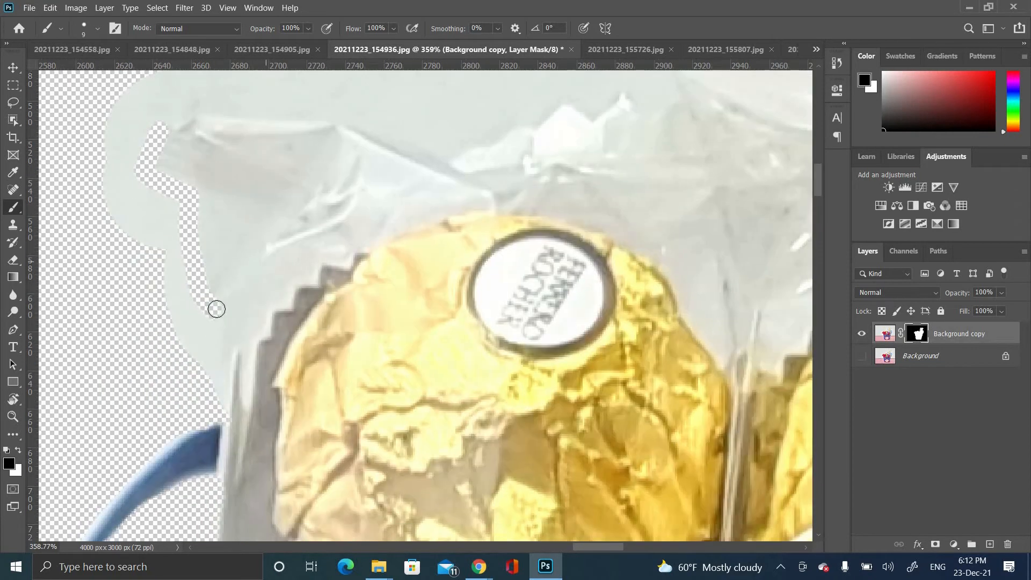
{"action": "left_click_drag", "start_coordinate": [222, 348], "coordinate": [220, 404]}
{"action": "left_click_drag", "start_coordinate": [156, 334], "coordinate": [110, 492]}
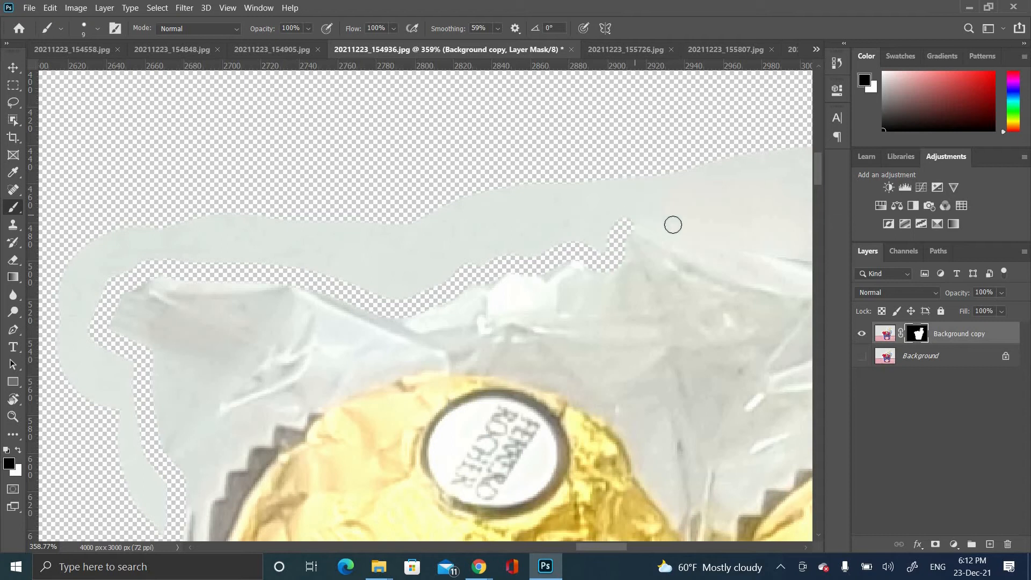
- Outline the rest of the wrapper's top edge and its far side down to the second chocolate tube on the mask
{"action": "left_click_drag", "start_coordinate": [673, 225], "coordinate": [272, 216]}
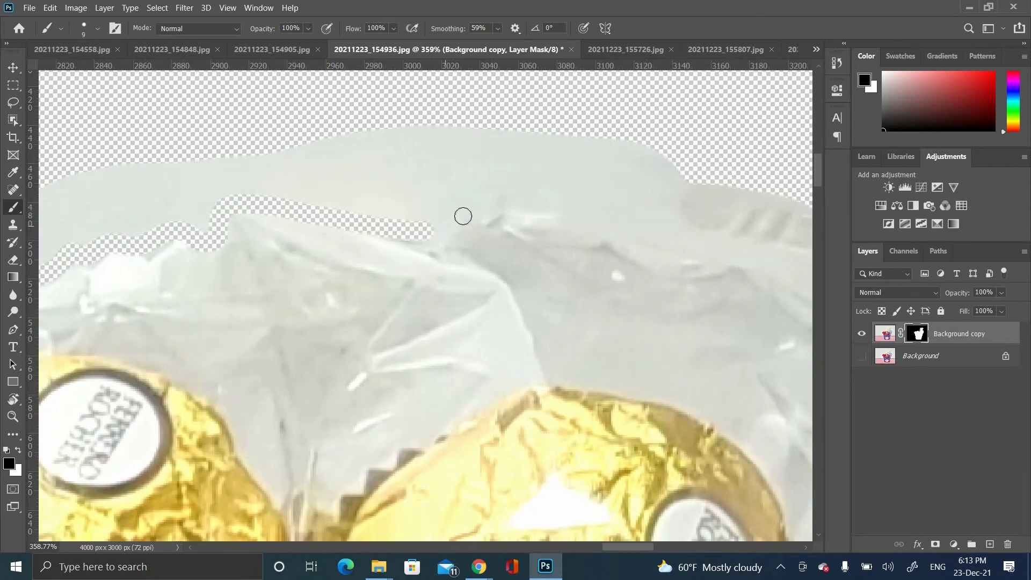
{"action": "left_click_drag", "start_coordinate": [507, 197], "coordinate": [188, 185]}
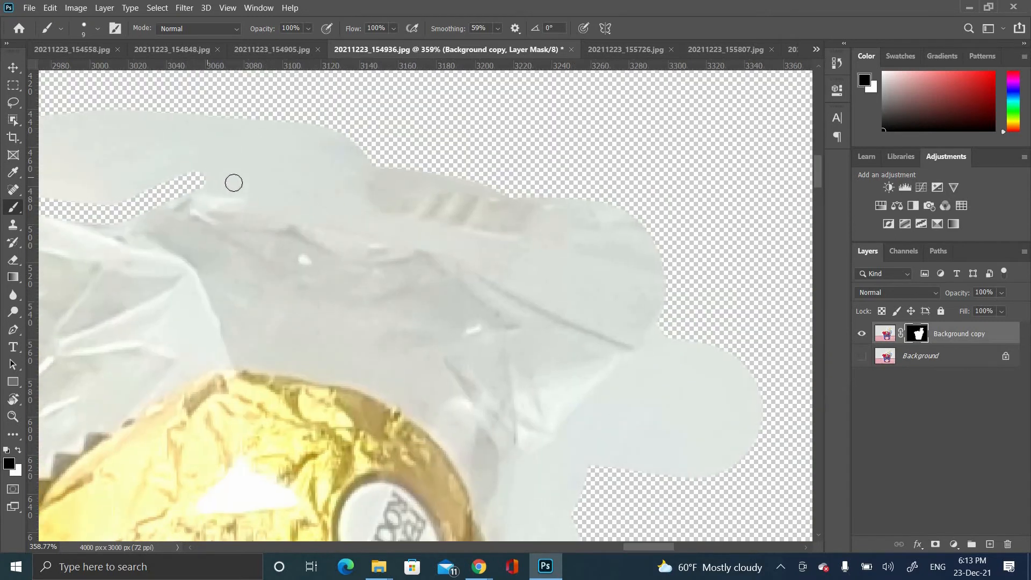
{"action": "mouse_move", "coordinate": [400, 232]}
{"action": "left_mouse_down"}
{"action": "mouse_move", "coordinate": [617, 311]}
{"action": "mouse_move", "coordinate": [661, 347]}
{"action": "left_mouse_up"}
{"action": "left_click_drag", "start_coordinate": [421, 34], "coordinate": [388, 33]}
{"action": "left_click_drag", "start_coordinate": [677, 372], "coordinate": [667, 211]}
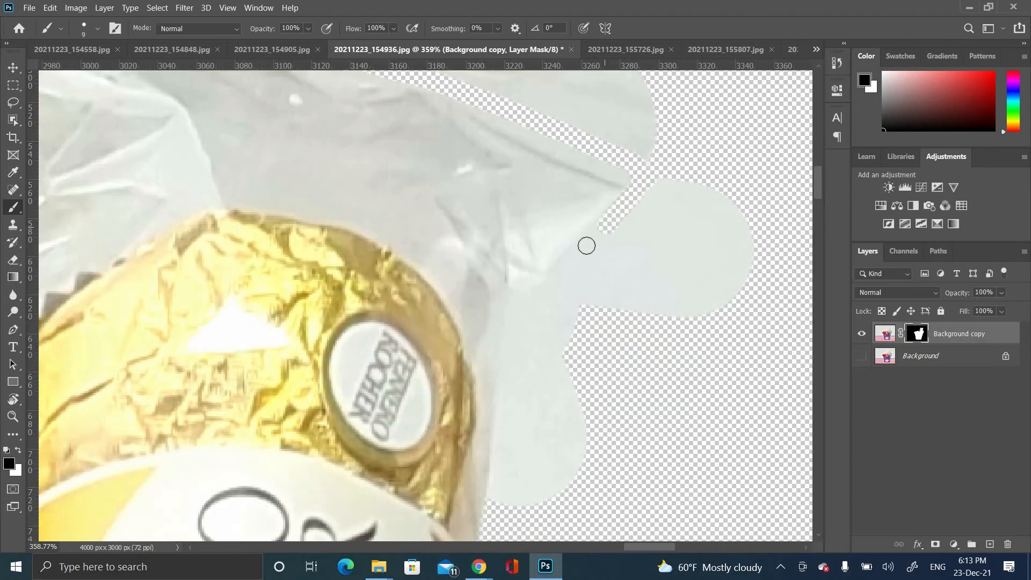
{"action": "left_click_drag", "start_coordinate": [502, 394], "coordinate": [497, 510]}
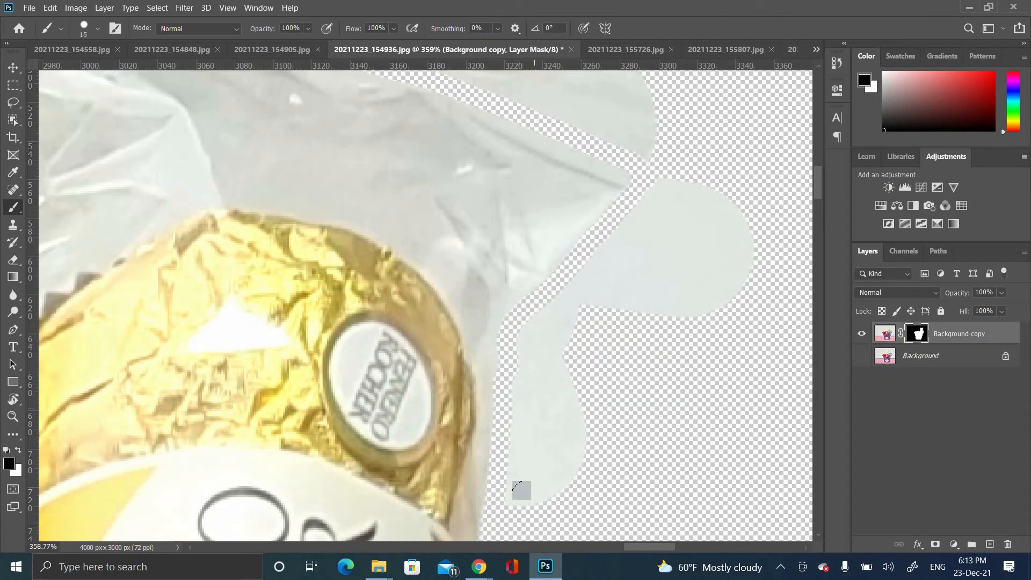
- Mask out the leftover background outside the wrapper outline, enlarging the brush to 30 px
{"action": "key", "text": "bracketright"}
{"action": "key", "text": "bracketright"}
{"action": "key", "text": "bracketright"}
{"action": "mouse_move", "coordinate": [536, 483]}
{"action": "left_mouse_down"}
{"action": "mouse_move", "coordinate": [543, 445]}
{"action": "mouse_move", "coordinate": [625, 293]}
{"action": "mouse_move", "coordinate": [673, 289]}
{"action": "left_mouse_up"}
{"action": "left_click_drag", "start_coordinate": [659, 410], "coordinate": [714, 569]}
{"action": "mouse_move", "coordinate": [705, 275]}
{"action": "left_mouse_down"}
{"action": "mouse_move", "coordinate": [709, 298]}
{"action": "mouse_move", "coordinate": [599, 233]}
{"action": "mouse_move", "coordinate": [315, 171]}
{"action": "mouse_move", "coordinate": [526, 185]}
{"action": "mouse_move", "coordinate": [216, 126]}
{"action": "left_mouse_up"}
{"action": "left_click_drag", "start_coordinate": [231, 129], "coordinate": [646, 103]}
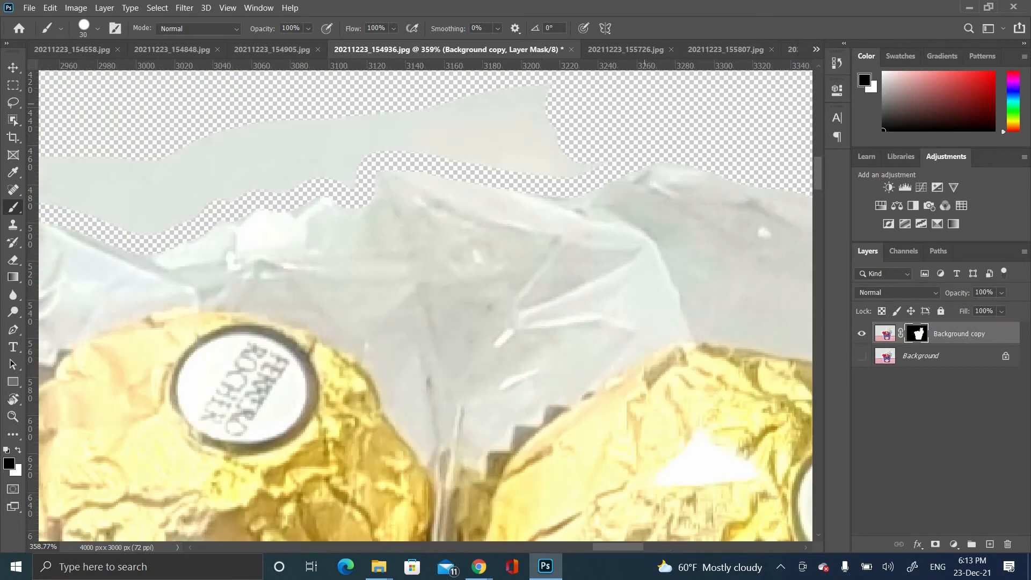
{"action": "mouse_move", "coordinate": [583, 155]}
{"action": "left_mouse_down"}
{"action": "mouse_move", "coordinate": [174, 150]}
{"action": "mouse_move", "coordinate": [331, 112]}
{"action": "left_mouse_up"}
{"action": "mouse_move", "coordinate": [508, 128]}
{"action": "left_mouse_down"}
{"action": "mouse_move", "coordinate": [298, 177]}
{"action": "mouse_move", "coordinate": [143, 141]}
{"action": "left_mouse_up"}
{"action": "mouse_move", "coordinate": [144, 141]}
{"action": "left_mouse_down"}
{"action": "mouse_move", "coordinate": [473, 127]}
{"action": "mouse_move", "coordinate": [313, 156]}
{"action": "mouse_move", "coordinate": [312, 223]}
{"action": "mouse_move", "coordinate": [393, 411]}
{"action": "left_mouse_up"}
- Mask out the background under the blue handle's arch and along its inner edge beside the mug with a 30 px brush
{"action": "scroll", "coordinate": [319, 296], "scroll_direction": "down", "scroll_amount": 15}
{"action": "scroll", "coordinate": [440, 329], "scroll_direction": "up", "scroll_amount": 9}
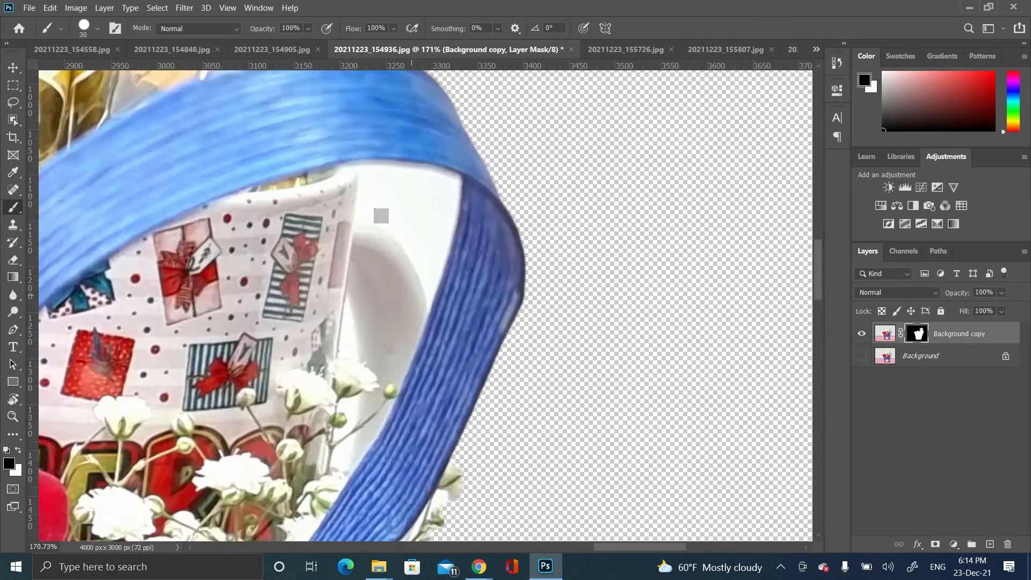
{"action": "scroll", "coordinate": [379, 226], "scroll_direction": "up", "scroll_amount": 3}
{"action": "mouse_move", "coordinate": [328, 206]}
{"action": "left_mouse_down"}
{"action": "mouse_move", "coordinate": [454, 202]}
{"action": "mouse_move", "coordinate": [496, 212]}
{"action": "left_mouse_up"}
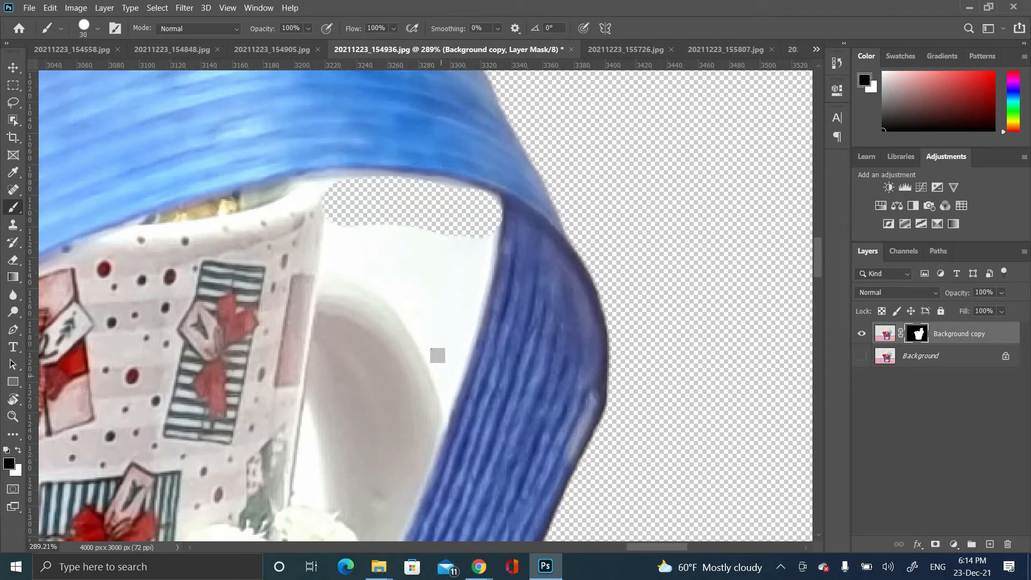
{"action": "left_click", "coordinate": [446, 413], "text": "shift"}
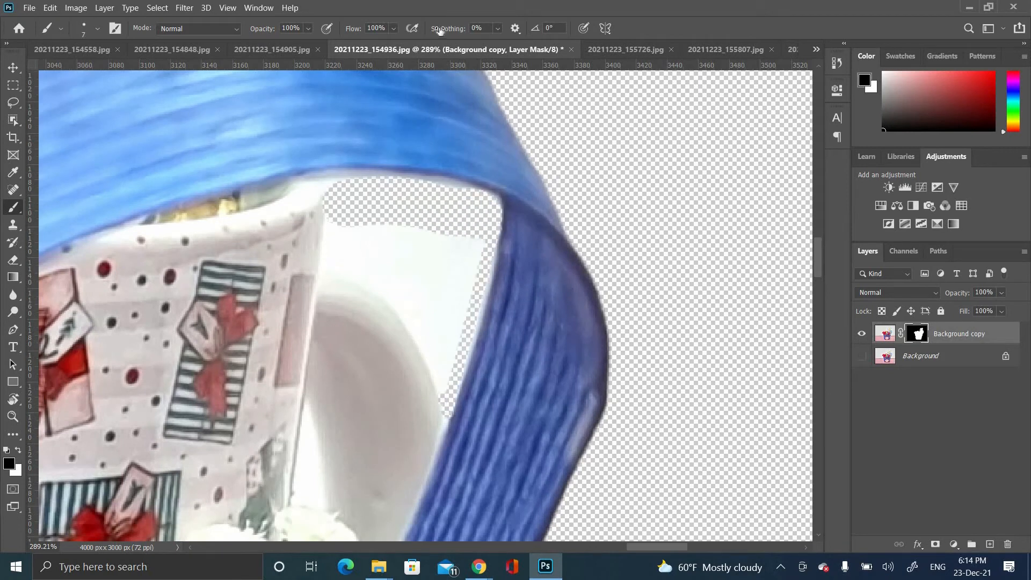
- Mask out the rest of the gap between the mug, its white handle and the blue handle with a 7 px brush at 54% smoothing
{"action": "scroll", "coordinate": [443, 398], "scroll_direction": "up", "scroll_amount": 7}
{"action": "mouse_move", "coordinate": [448, 390]}
{"action": "left_mouse_down"}
{"action": "mouse_move", "coordinate": [368, 213]}
{"action": "mouse_move", "coordinate": [318, 146]}
{"action": "left_mouse_up"}
{"action": "left_click_drag", "start_coordinate": [366, 220], "coordinate": [659, 503]}
{"action": "mouse_move", "coordinate": [633, 426]}
{"action": "left_mouse_down"}
{"action": "mouse_move", "coordinate": [603, 413]}
{"action": "mouse_move", "coordinate": [516, 298]}
{"action": "mouse_move", "coordinate": [451, 251]}
{"action": "mouse_move", "coordinate": [378, 223]}
{"action": "mouse_move", "coordinate": [295, 211]}
{"action": "left_mouse_up"}
{"action": "scroll", "coordinate": [295, 211], "scroll_direction": "down", "scroll_amount": 2}
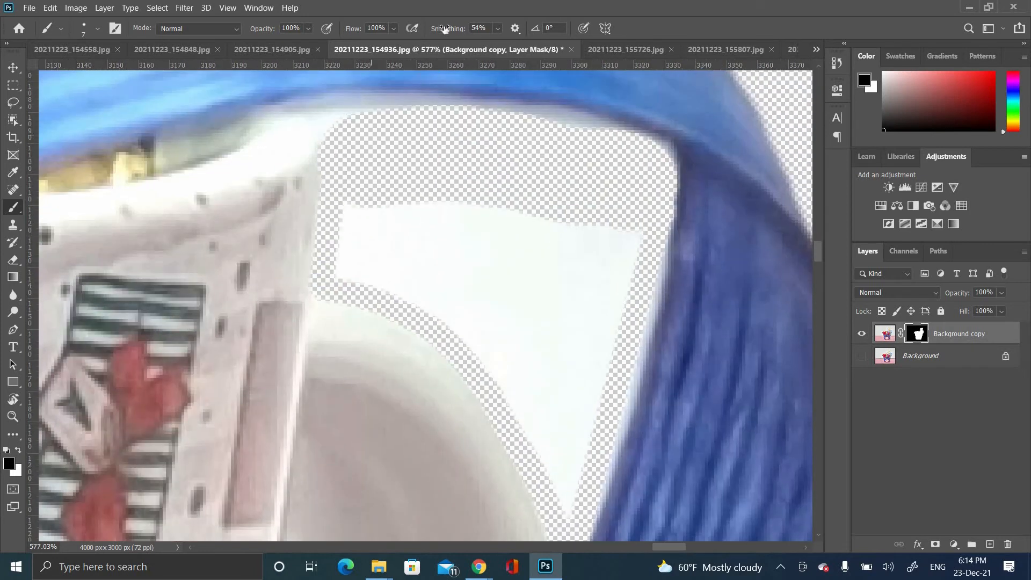
{"action": "mouse_move", "coordinate": [344, 247]}
{"action": "left_mouse_down"}
{"action": "mouse_move", "coordinate": [510, 231]}
{"action": "mouse_move", "coordinate": [634, 263]}
{"action": "mouse_move", "coordinate": [392, 279]}
{"action": "mouse_move", "coordinate": [532, 398]}
{"action": "mouse_move", "coordinate": [568, 502]}
{"action": "left_mouse_up"}
{"action": "key", "text": "v"}
{"action": "scroll", "coordinate": [419, 410], "scroll_direction": "down", "scroll_amount": 6}
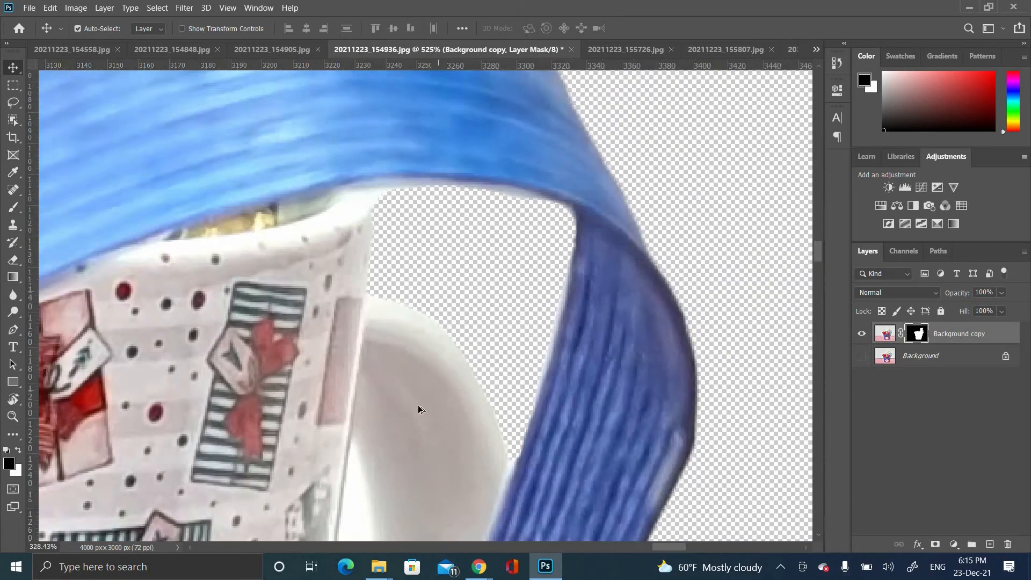
- Mask out the white wedge between the mug's body and its handle, down to the white flower
{"action": "scroll", "coordinate": [502, 275], "scroll_direction": "up", "scroll_amount": 8}
{"action": "left_click_drag", "start_coordinate": [517, 155], "coordinate": [503, 102]}
{"action": "key", "text": "b"}
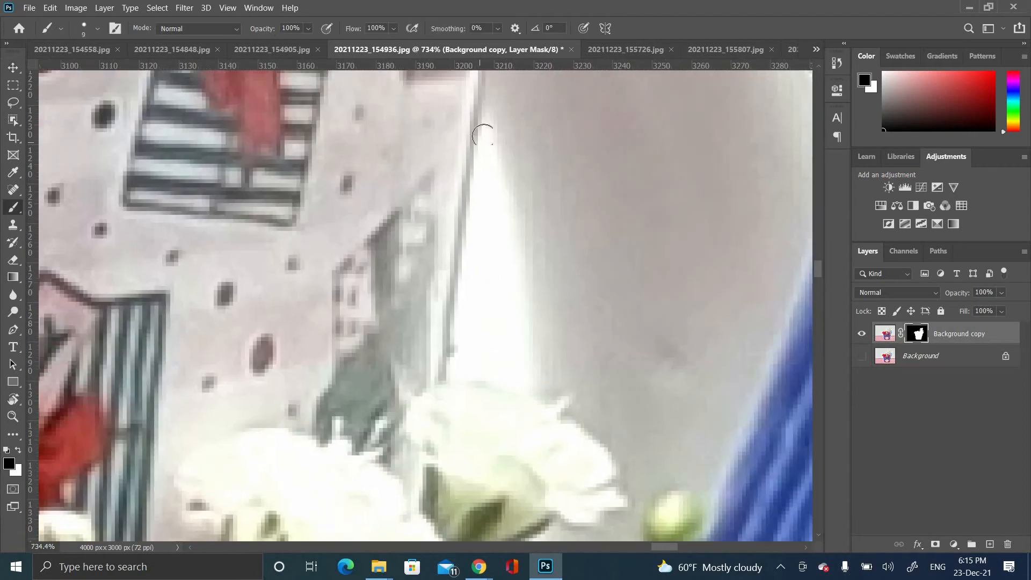
{"action": "mouse_move", "coordinate": [485, 136]}
{"action": "left_mouse_down"}
{"action": "mouse_move", "coordinate": [525, 264]}
{"action": "mouse_move", "coordinate": [494, 345]}
{"action": "mouse_move", "coordinate": [479, 346]}
{"action": "left_mouse_up"}
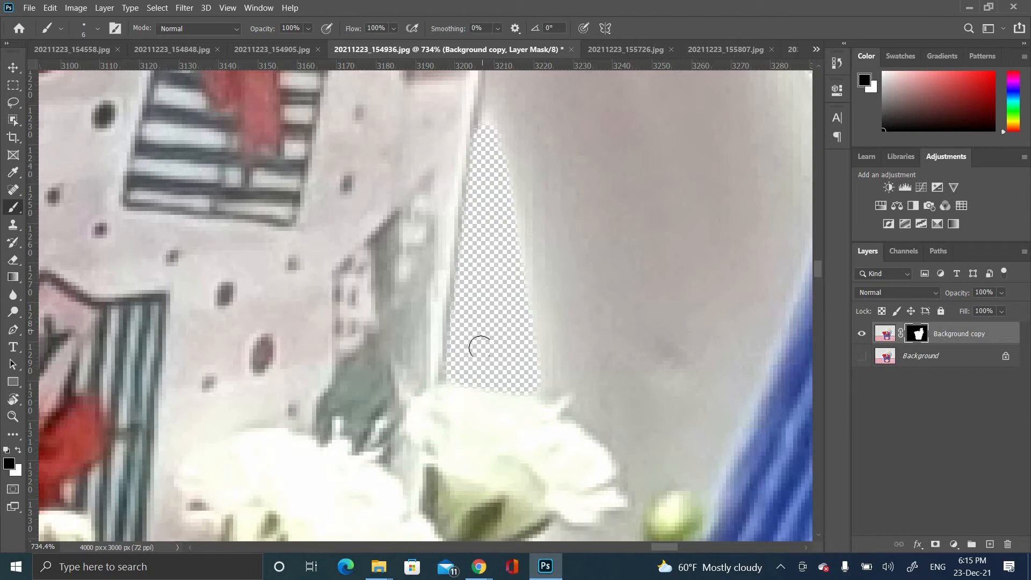
- Mask out the white gaps between the baby's breath stems beside the blue handle with a 6 px brush
{"action": "scroll", "coordinate": [481, 344], "scroll_direction": "down", "scroll_amount": 10}
{"action": "scroll", "coordinate": [483, 342], "scroll_direction": "up", "scroll_amount": 8}
{"action": "mouse_move", "coordinate": [490, 231]}
{"action": "left_mouse_down"}
{"action": "mouse_move", "coordinate": [430, 235]}
{"action": "mouse_move", "coordinate": [430, 260]}
{"action": "mouse_move", "coordinate": [462, 302]}
{"action": "mouse_move", "coordinate": [475, 244]}
{"action": "mouse_move", "coordinate": [464, 254]}
{"action": "mouse_move", "coordinate": [486, 222]}
{"action": "left_mouse_up"}
{"action": "left_click_drag", "start_coordinate": [468, 313], "coordinate": [412, 360]}
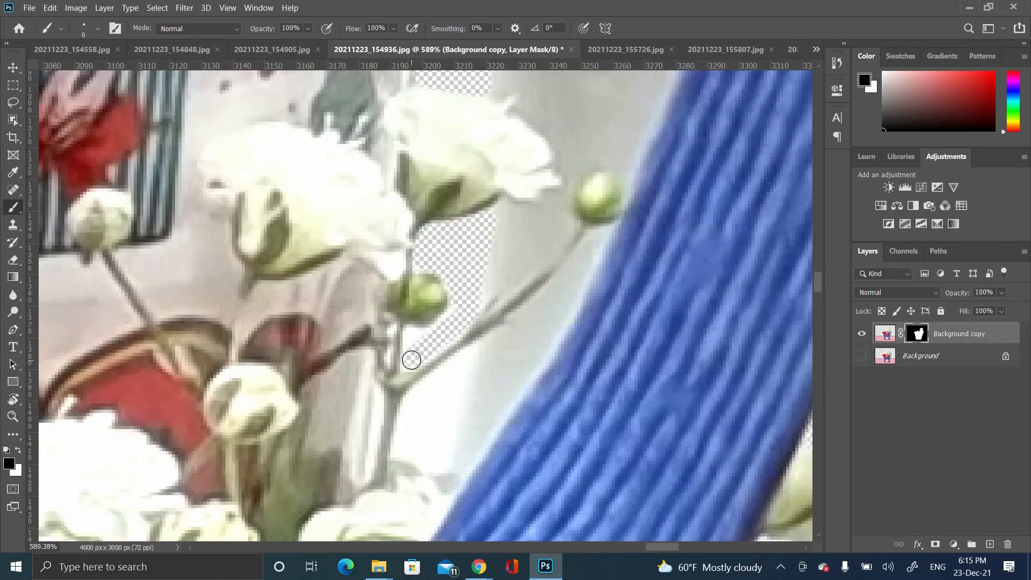
{"action": "mouse_move", "coordinate": [403, 419]}
{"action": "left_mouse_down"}
{"action": "mouse_move", "coordinate": [440, 468]}
{"action": "mouse_move", "coordinate": [462, 374]}
{"action": "mouse_move", "coordinate": [428, 414]}
{"action": "left_mouse_up"}
{"action": "scroll", "coordinate": [401, 374], "scroll_direction": "down", "scroll_amount": 3}
{"action": "scroll", "coordinate": [400, 374], "scroll_direction": "down", "scroll_amount": 10}
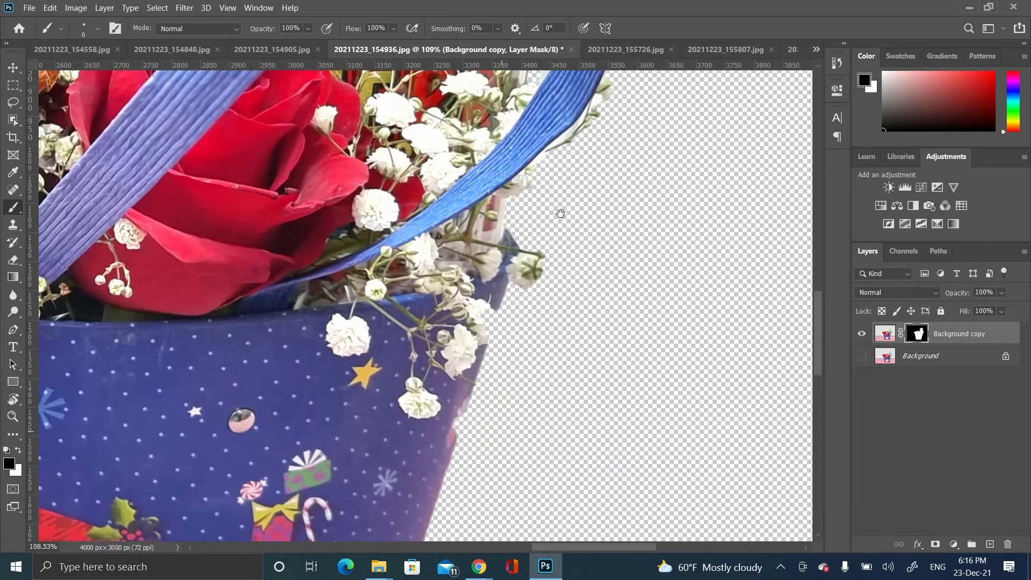
- Restore the basket's notched side edge below the hanging baby's breath on the mask with a 40 px brush
{"action": "key", "text": "x"}
{"action": "scroll", "coordinate": [393, 350], "scroll_direction": "up", "scroll_amount": 3}
{"action": "key", "text": "Return"}
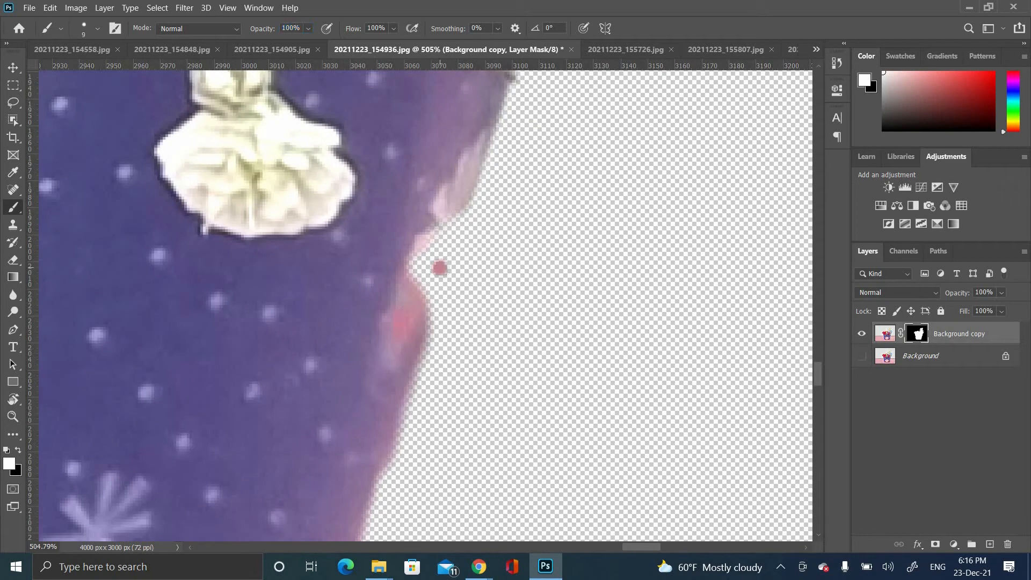
{"action": "key", "text": "bracketright"}
{"action": "key", "text": "bracketright"}
{"action": "key", "text": "bracketright"}
{"action": "key", "text": "bracketright"}
{"action": "left_click", "coordinate": [439, 263]}
{"action": "left_click_drag", "start_coordinate": [417, 180], "coordinate": [318, 465]}
{"action": "left_click_drag", "start_coordinate": [529, 75], "coordinate": [536, 254]}
{"action": "left_click_drag", "start_coordinate": [494, 182], "coordinate": [379, 185]}
{"action": "key", "text": "x"}
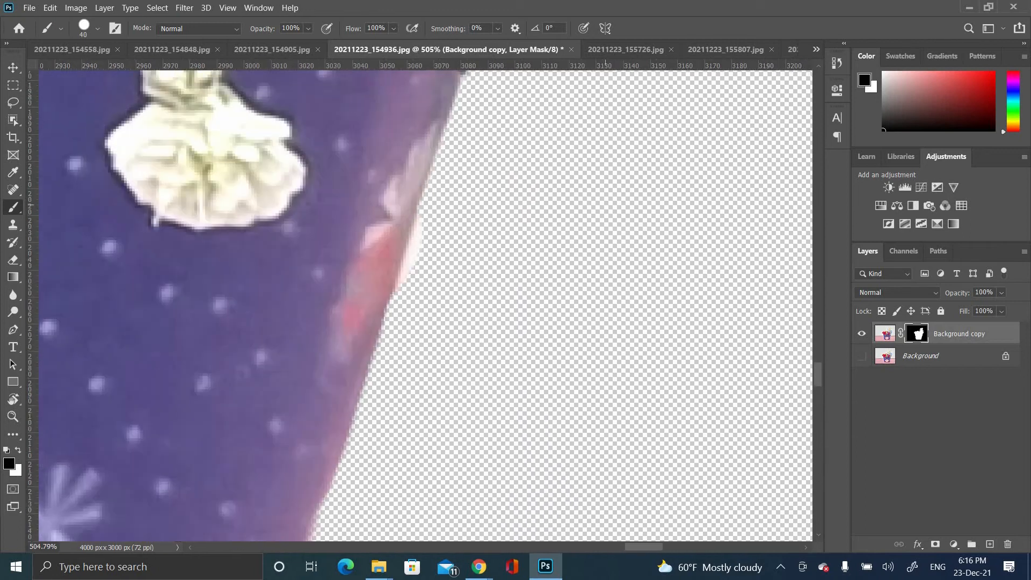
{"action": "scroll", "coordinate": [553, 231], "scroll_direction": "down", "scroll_amount": 8}
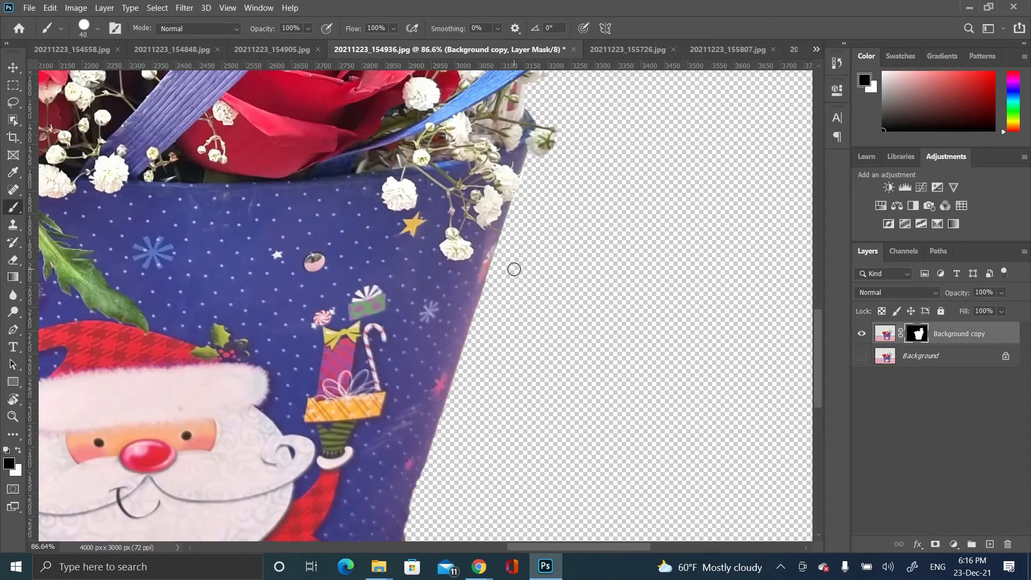
- Restore the notches along the basket's opposite side edge, beside the tip of Santa's hat and down to the green gift, on the mask
{"action": "key", "text": "x"}
{"action": "scroll", "coordinate": [333, 435], "scroll_direction": "up", "scroll_amount": 2}
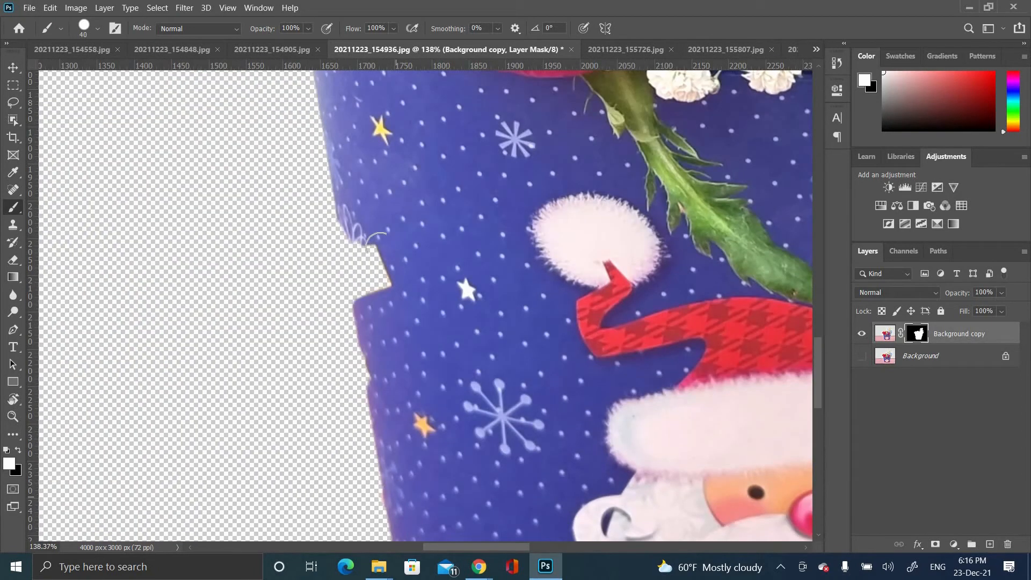
{"action": "left_click_drag", "start_coordinate": [348, 202], "coordinate": [380, 270]}
{"action": "scroll", "coordinate": [414, 419], "scroll_direction": "down", "scroll_amount": 4}
{"action": "scroll", "coordinate": [431, 457], "scroll_direction": "up", "scroll_amount": 6}
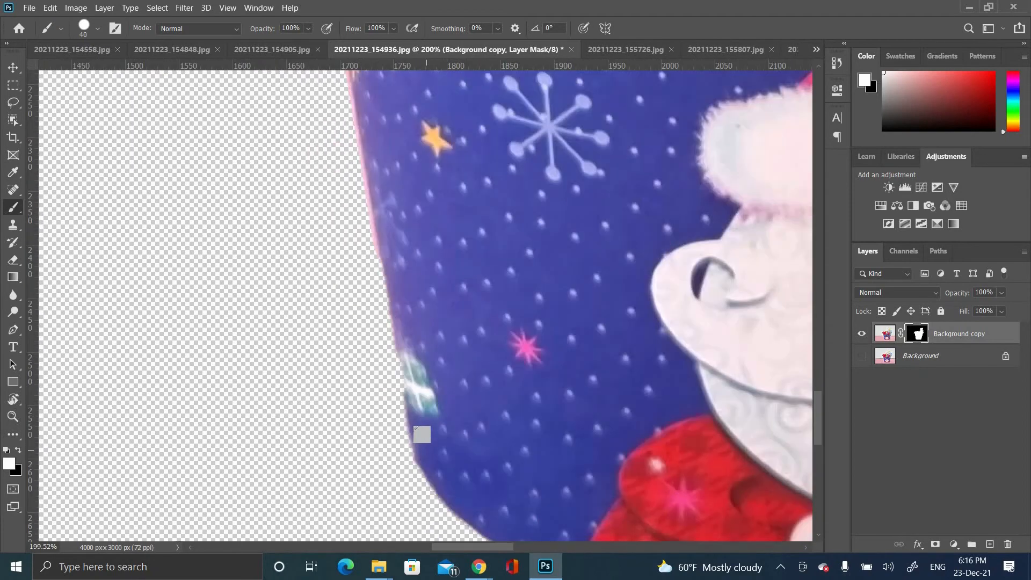
{"action": "left_click_drag", "start_coordinate": [382, 215], "coordinate": [427, 444]}
{"action": "scroll", "coordinate": [427, 444], "scroll_direction": "down", "scroll_amount": 5}
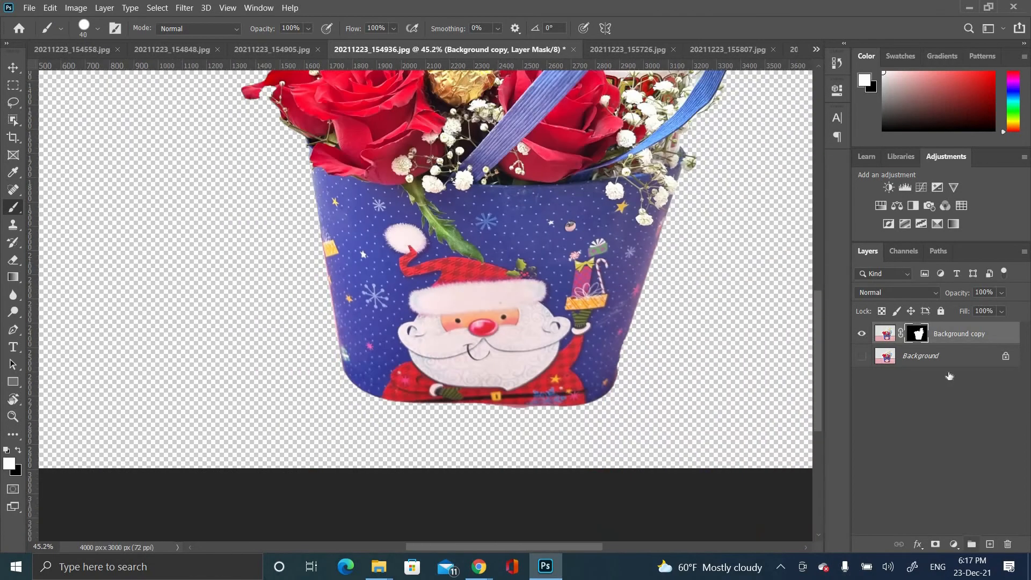
- Add a new layer beneath the basket cutout and fill it with black
{"action": "left_click", "coordinate": [886, 333]}
{"action": "left_click", "coordinate": [990, 545]}
{"action": "left_click_drag", "start_coordinate": [943, 333], "coordinate": [944, 366]}
{"action": "key", "text": "alt+BackSpace"}
{"action": "key", "text": "ctrl+BackSpace"}
{"action": "key", "text": "alt+BackSpace"}
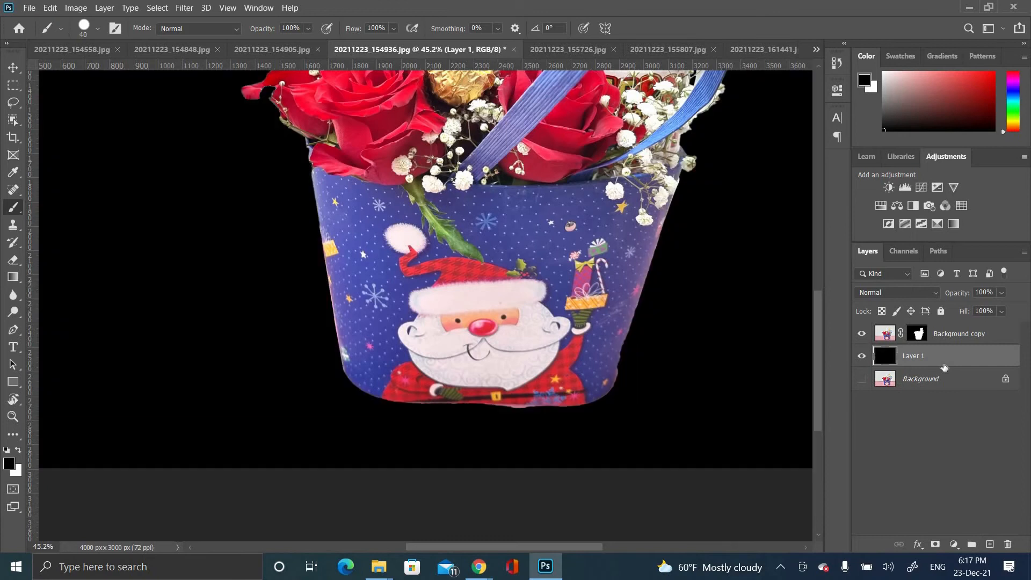
- Mask out the white fringe on the basket's side edge just below the rim with a 40 px brush
{"action": "left_click_drag", "start_coordinate": [455, 323], "coordinate": [336, 349]}
{"action": "left_click", "coordinate": [916, 333]}
{"action": "left_click", "coordinate": [557, 203], "text": "shift"}
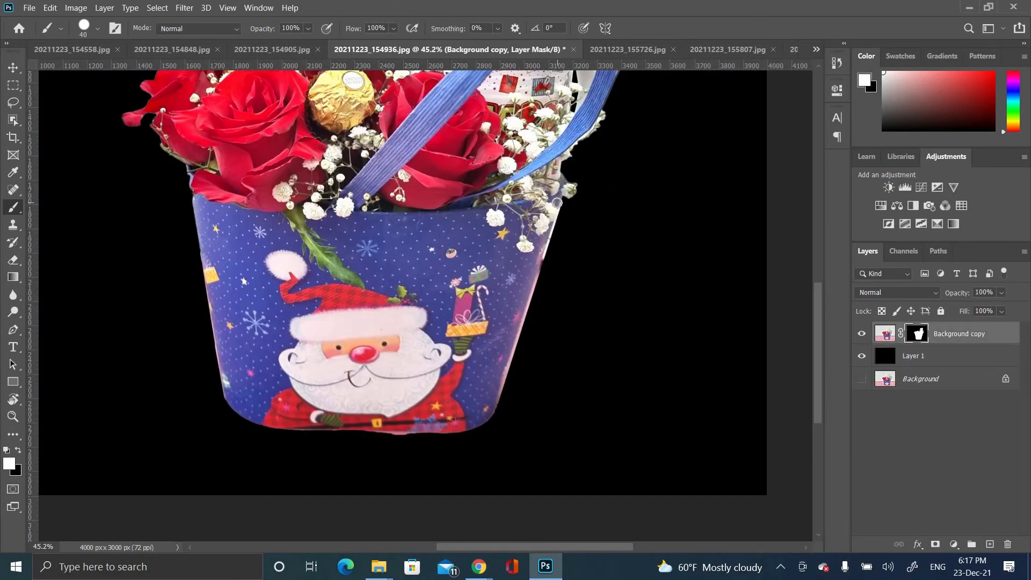
{"action": "key", "text": "x"}
{"action": "scroll", "coordinate": [578, 199], "scroll_direction": "up", "scroll_amount": 5}
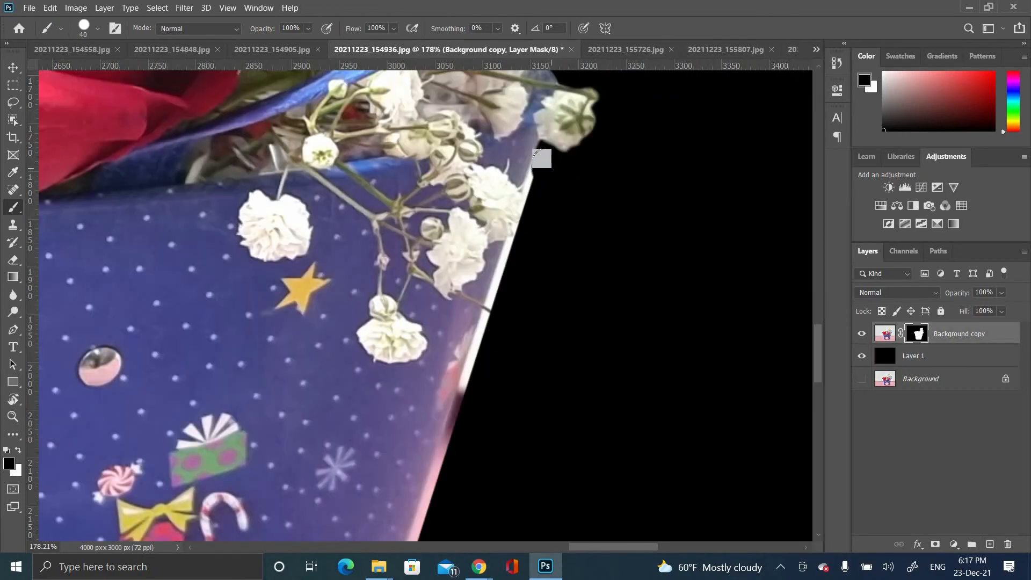
{"action": "left_click_drag", "start_coordinate": [539, 184], "coordinate": [481, 386]}
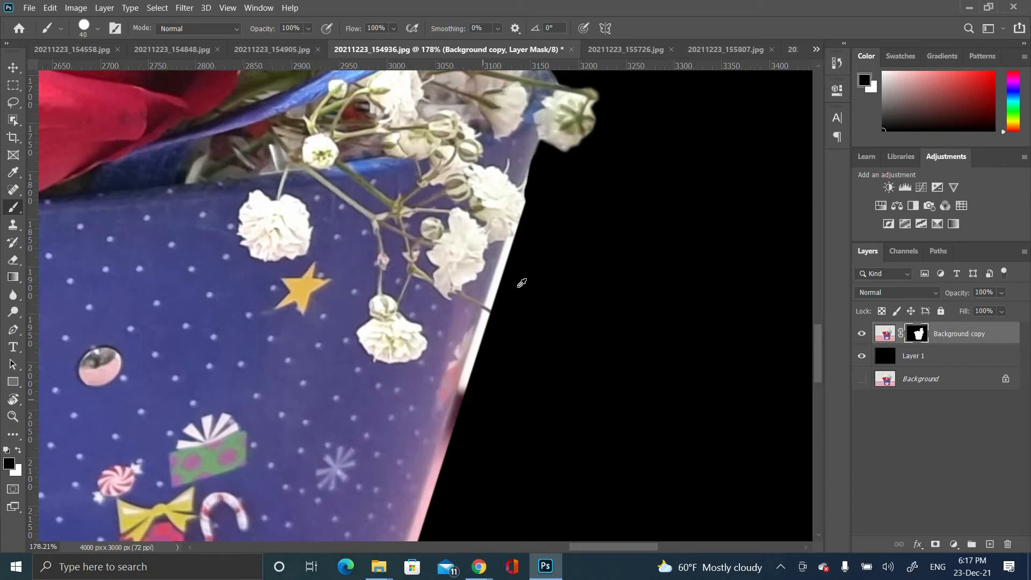
- Mask out the remaining white fringe down the basket's side below the baby's breath with a 15 px brush
{"action": "left_click_drag", "start_coordinate": [514, 244], "coordinate": [467, 382]}
{"action": "right_click", "coordinate": [548, 269]}
{"action": "key", "text": "Escape"}
{"action": "scroll", "coordinate": [529, 252], "scroll_direction": "up", "scroll_amount": 3}
{"action": "mouse_move", "coordinate": [516, 158]}
{"action": "left_mouse_down"}
{"action": "mouse_move", "coordinate": [478, 233]}
{"action": "mouse_move", "coordinate": [409, 441]}
{"action": "mouse_move", "coordinate": [457, 312]}
{"action": "left_mouse_up"}
{"action": "scroll", "coordinate": [470, 437], "scroll_direction": "down", "scroll_amount": 5}
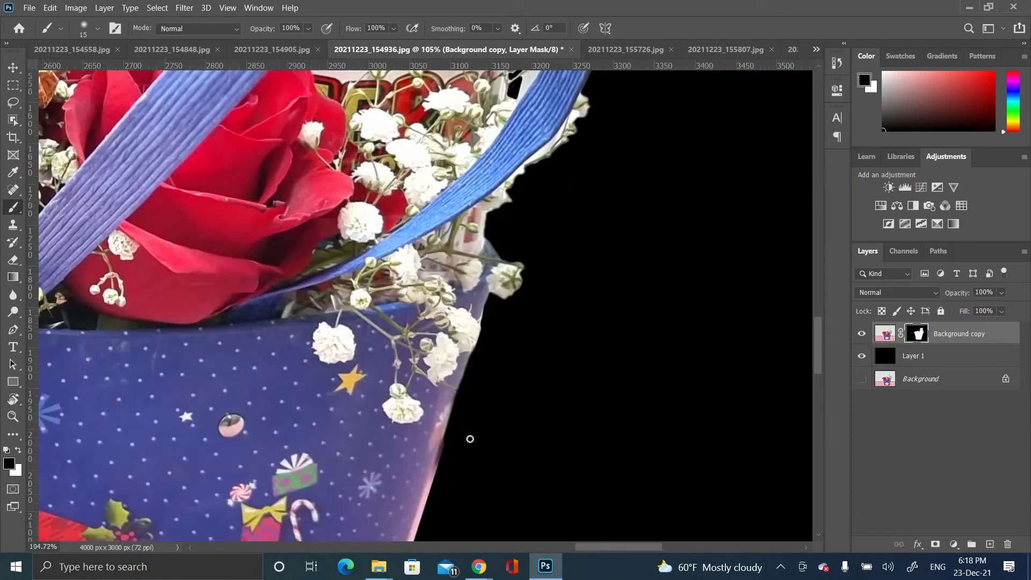
- Invert the black backing layer to white
{"action": "left_click", "coordinate": [882, 366]}
{"action": "key", "text": "ctrl+i"}
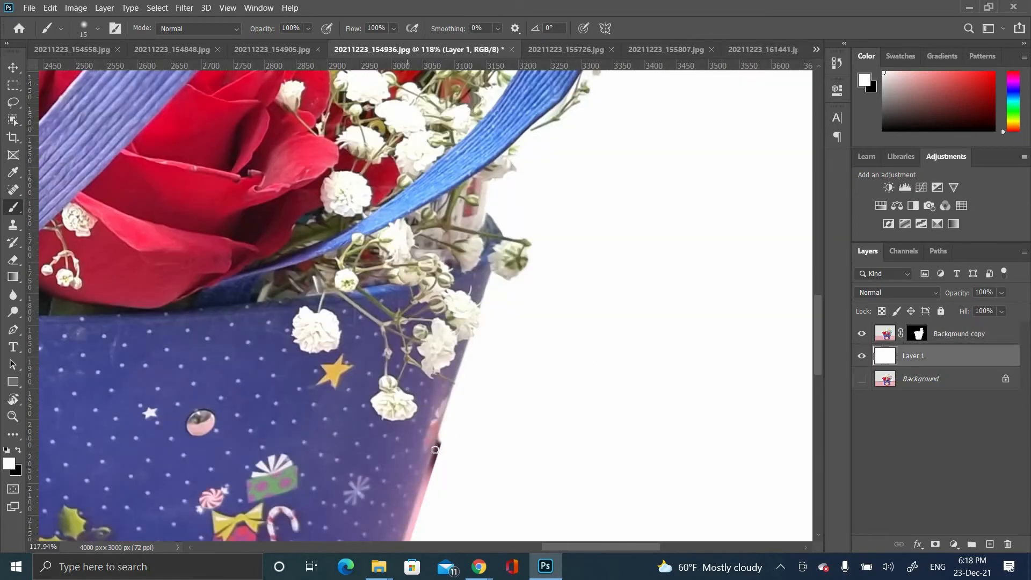
{"action": "left_click", "coordinate": [887, 333]}
{"action": "left_click_drag", "start_coordinate": [491, 277], "coordinate": [437, 443]}
{"action": "key", "text": "ctrl+z"}
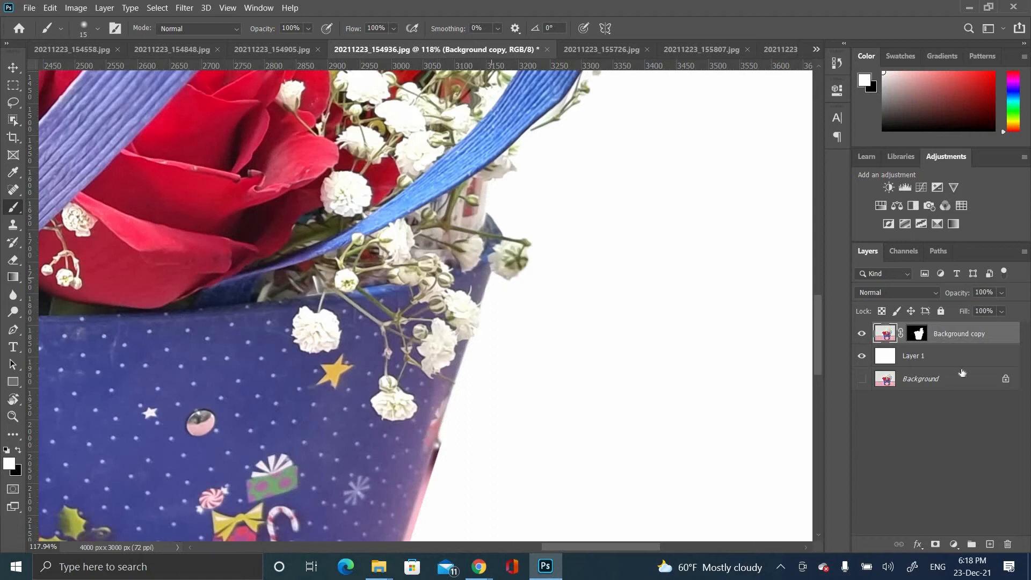
- Restore the basket's bottom edge and lower corners on the mask with a 70 px hard round brush
{"action": "left_click", "coordinate": [917, 333]}
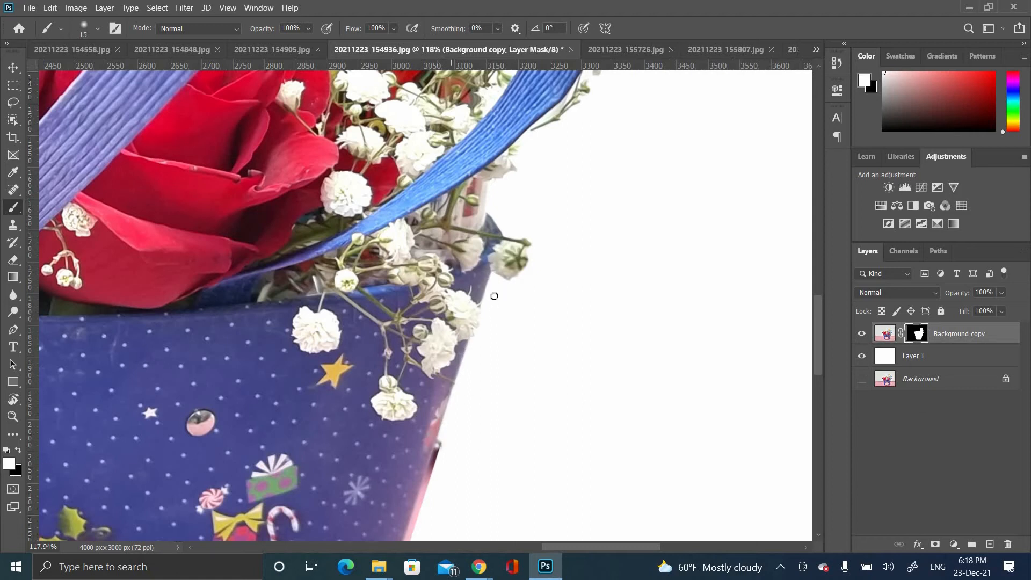
{"action": "scroll", "coordinate": [473, 445], "scroll_direction": "down", "scroll_amount": 5}
{"action": "scroll", "coordinate": [514, 462], "scroll_direction": "down", "scroll_amount": 2}
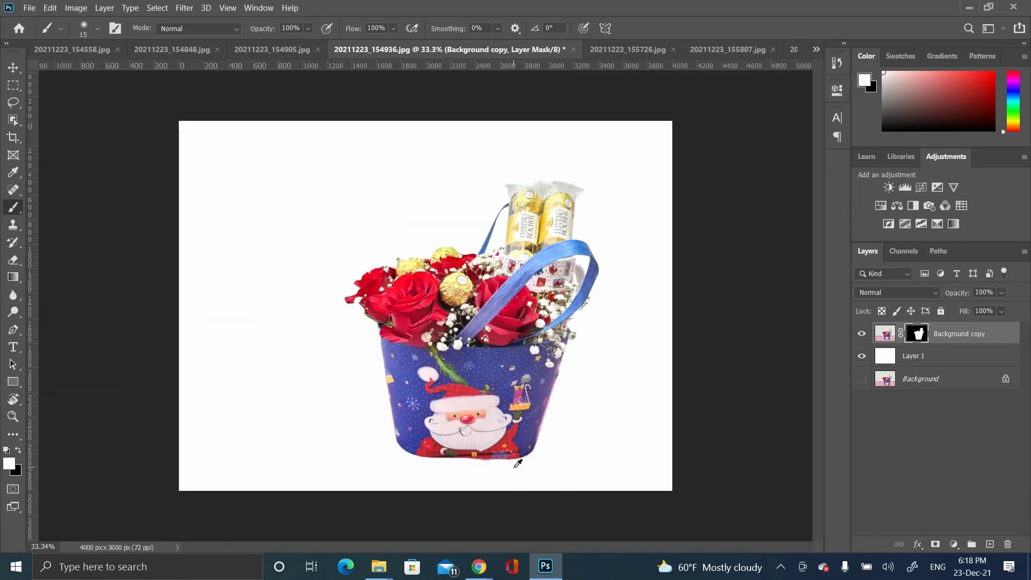
{"action": "scroll", "coordinate": [515, 468], "scroll_direction": "up", "scroll_amount": 6}
{"action": "left_click", "coordinate": [134, 411], "text": "shift"}
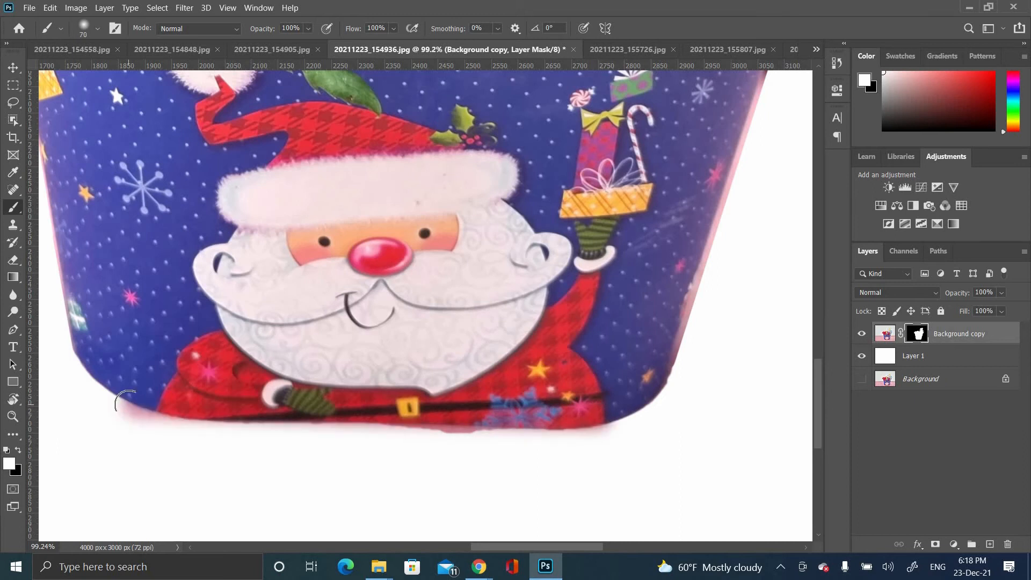
{"action": "key", "text": "ctrl+z"}
{"action": "right_click", "coordinate": [348, 408]}
{"action": "left_click", "coordinate": [436, 503]}
{"action": "left_click", "coordinate": [250, 466]}
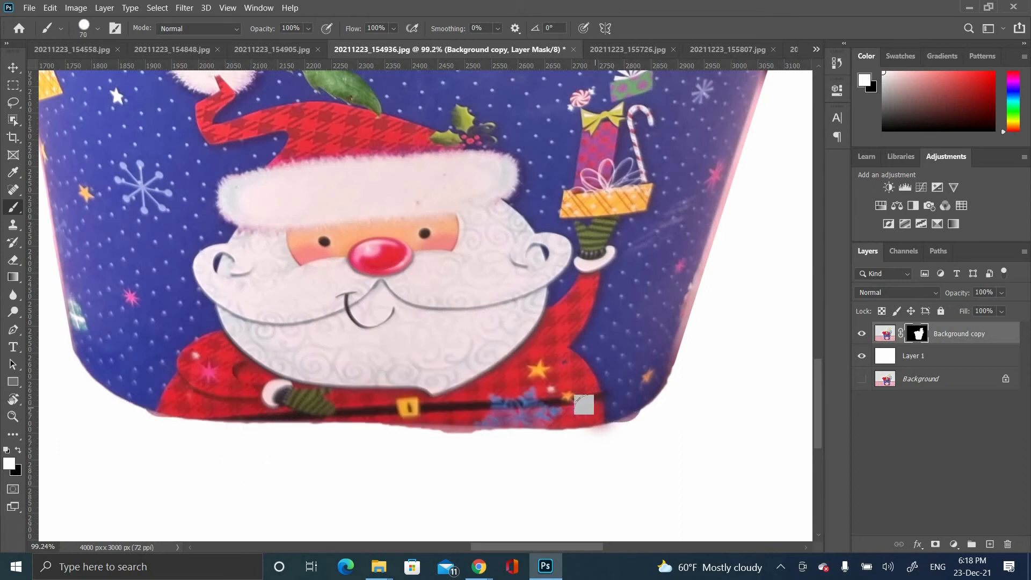
{"action": "key", "text": "x"}
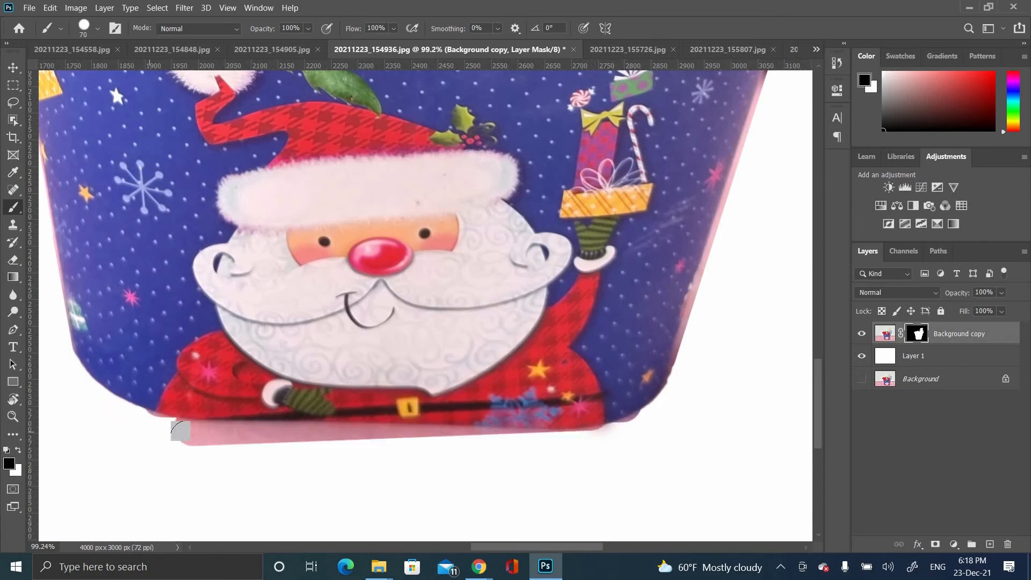
- Mask out the leftover pink strip beneath the basket, keeping a clean bottom edge and rounded corners
{"action": "left_click", "coordinate": [189, 438], "text": "shift"}
{"action": "left_click", "coordinate": [570, 450], "text": "shift"}
{"action": "left_click", "coordinate": [656, 429], "text": "shift"}
{"action": "key", "text": "ctrl+z"}
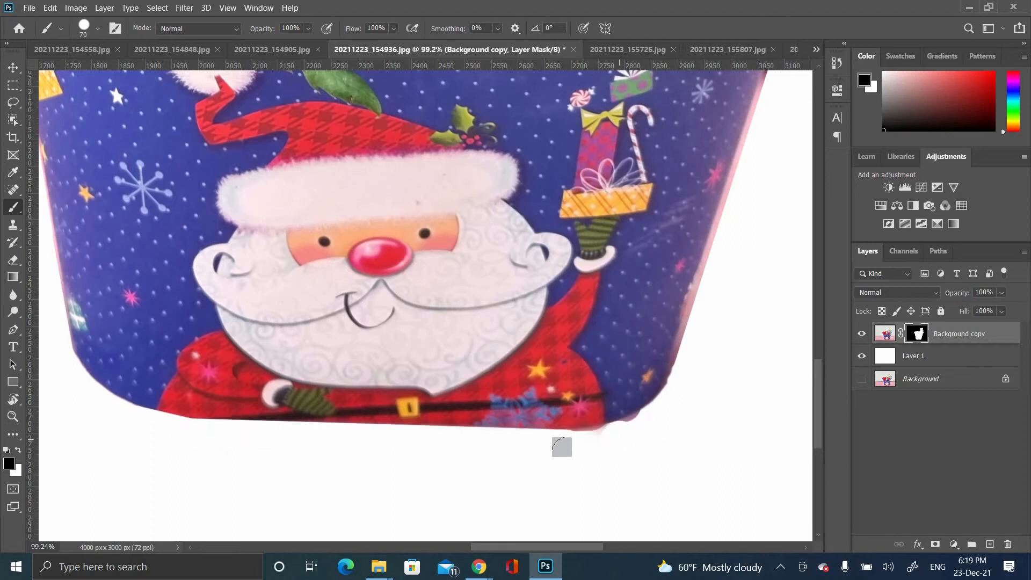
{"action": "left_click_drag", "start_coordinate": [562, 447], "coordinate": [485, 462]}
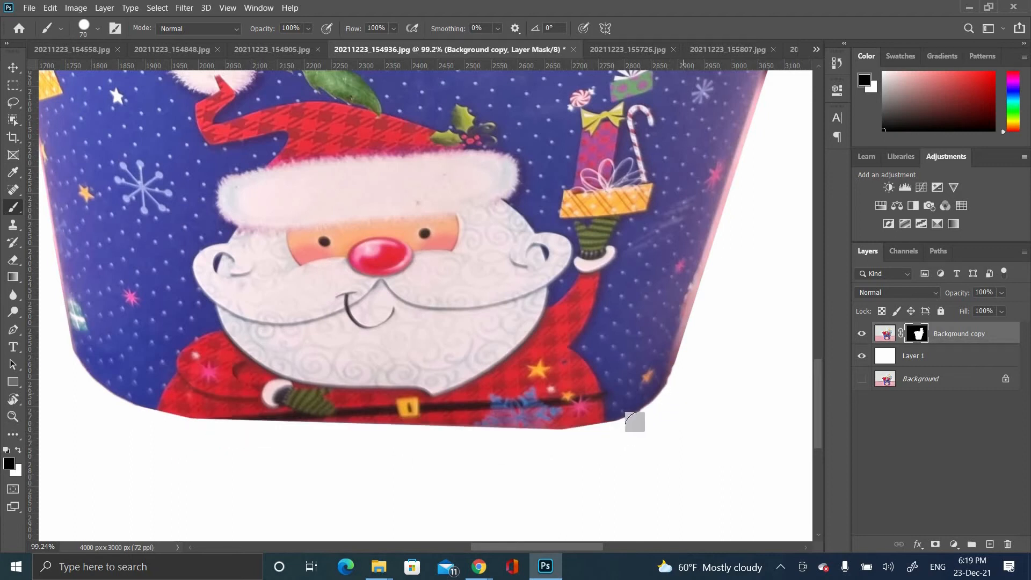
- Add a Curves adjustment layer above the basket cutout and save the document with Save As
{"action": "key", "text": "ctrl+0"}
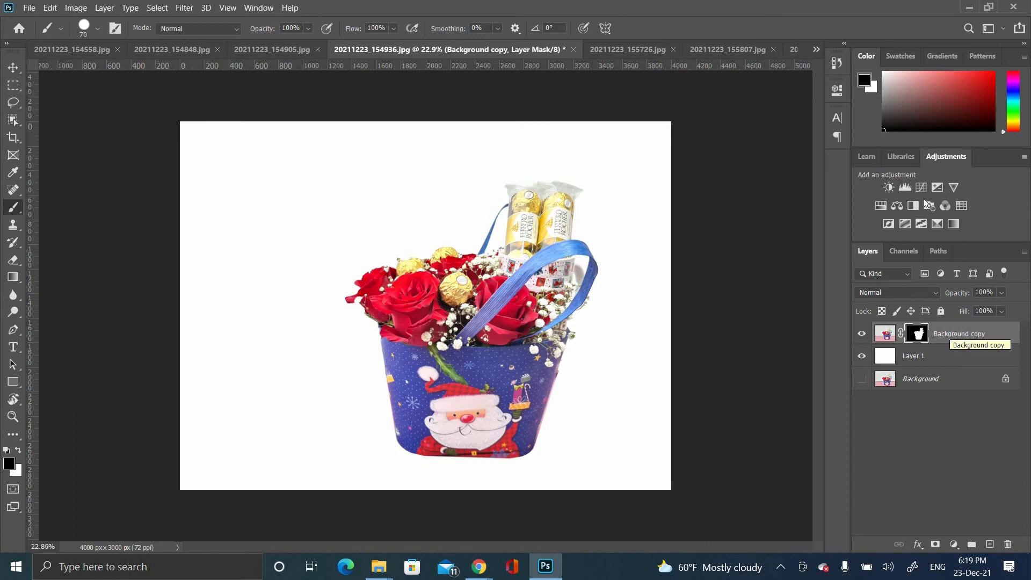
{"action": "left_click", "coordinate": [921, 187]}
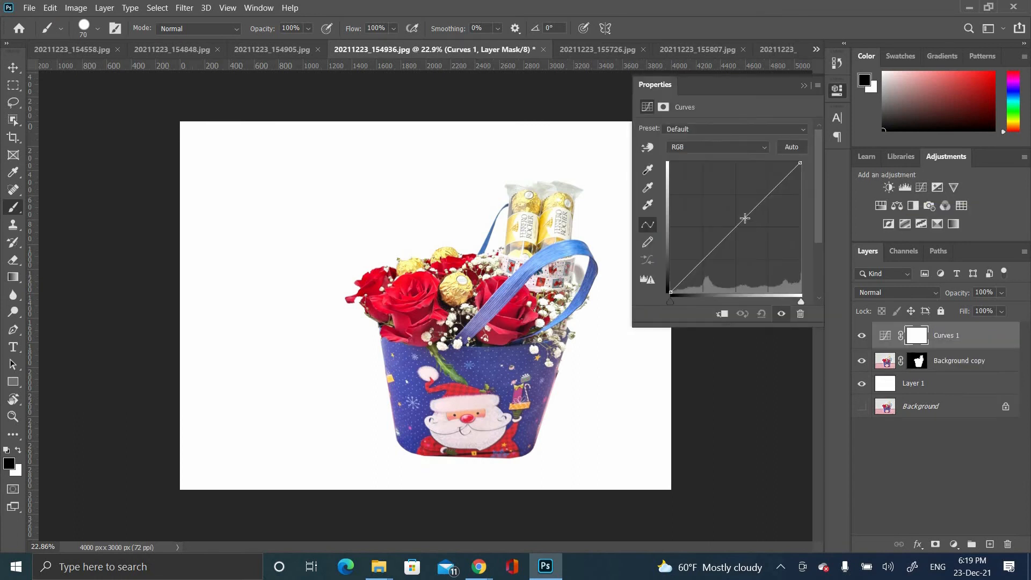
{"action": "left_click", "coordinate": [804, 85]}
{"action": "key", "text": "ctrl+shift+s"}
{"action": "key", "text": "Return"}
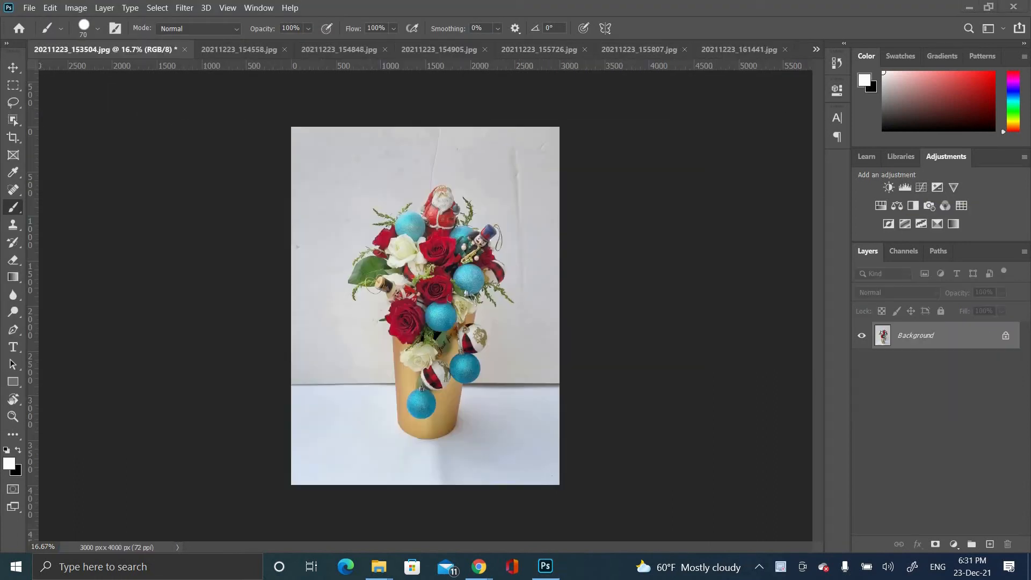
- Remove the wall creases beside the nutcracker ornament in 20211223_153504.jpg with a 175 px Content-Aware Spot Healing Brush
{"action": "left_click", "coordinate": [14, 173]}
{"action": "left_click", "coordinate": [13, 190]}
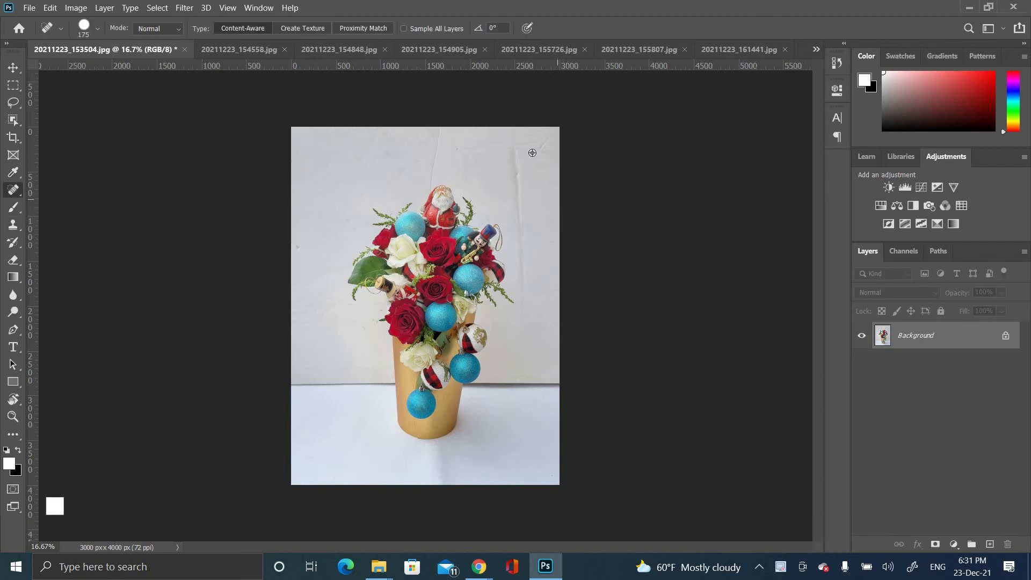
{"action": "scroll", "coordinate": [533, 153], "scroll_direction": "up", "scroll_amount": 3}
{"action": "mouse_move", "coordinate": [505, 456]}
{"action": "left_mouse_down"}
{"action": "mouse_move", "coordinate": [476, 231]}
{"action": "mouse_move", "coordinate": [477, 127]}
{"action": "left_mouse_up"}
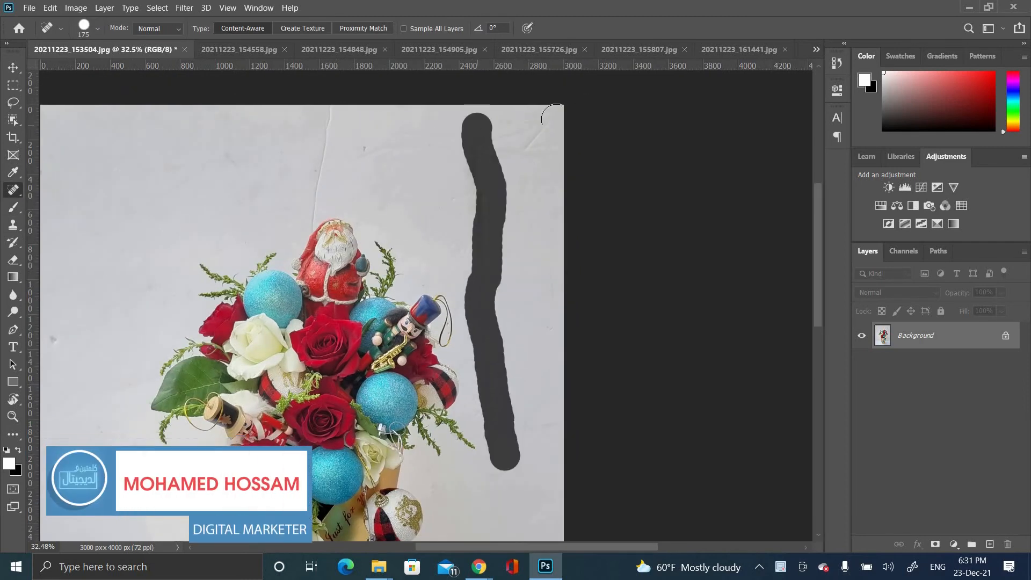
{"action": "mouse_move", "coordinate": [557, 118]}
{"action": "left_mouse_down"}
{"action": "mouse_move", "coordinate": [515, 141]}
{"action": "mouse_move", "coordinate": [357, 158]}
{"action": "left_mouse_up"}
{"action": "mouse_move", "coordinate": [523, 226]}
{"action": "left_mouse_down"}
{"action": "mouse_move", "coordinate": [476, 252]}
{"action": "mouse_move", "coordinate": [435, 253]}
{"action": "left_mouse_up"}
{"action": "mouse_move", "coordinate": [480, 204]}
{"action": "left_mouse_down"}
{"action": "mouse_move", "coordinate": [468, 179]}
{"action": "mouse_move", "coordinate": [456, 197]}
{"action": "left_mouse_up"}
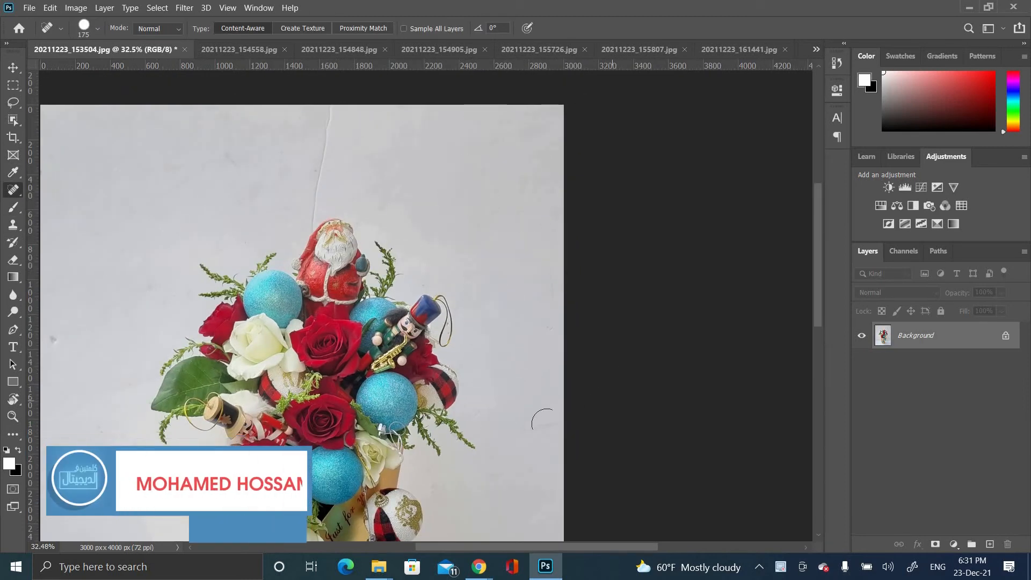
- Heal the vertical wall crease above the Santa figure and the blemishes around it with the 175 px Content-Aware Spot Healing Brush
{"action": "left_click_drag", "start_coordinate": [331, 108], "coordinate": [308, 217]}
{"action": "left_click", "coordinate": [303, 221]}
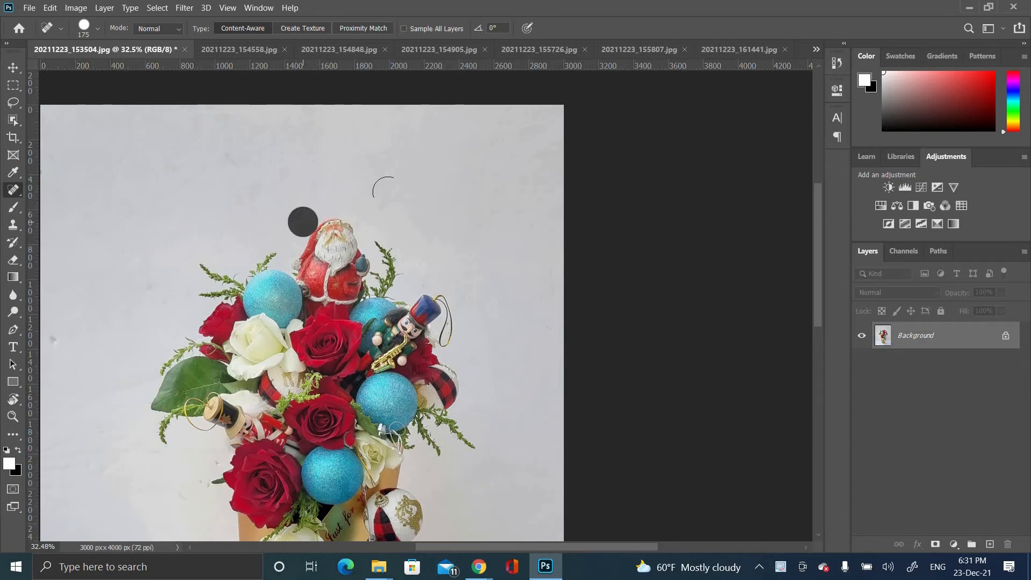
{"action": "mouse_move", "coordinate": [263, 154]}
{"action": "left_mouse_down"}
{"action": "mouse_move", "coordinate": [589, 159]}
{"action": "mouse_move", "coordinate": [448, 151]}
{"action": "left_mouse_up"}
{"action": "left_click_drag", "start_coordinate": [390, 338], "coordinate": [383, 346]}
{"action": "left_click", "coordinate": [573, 240]}
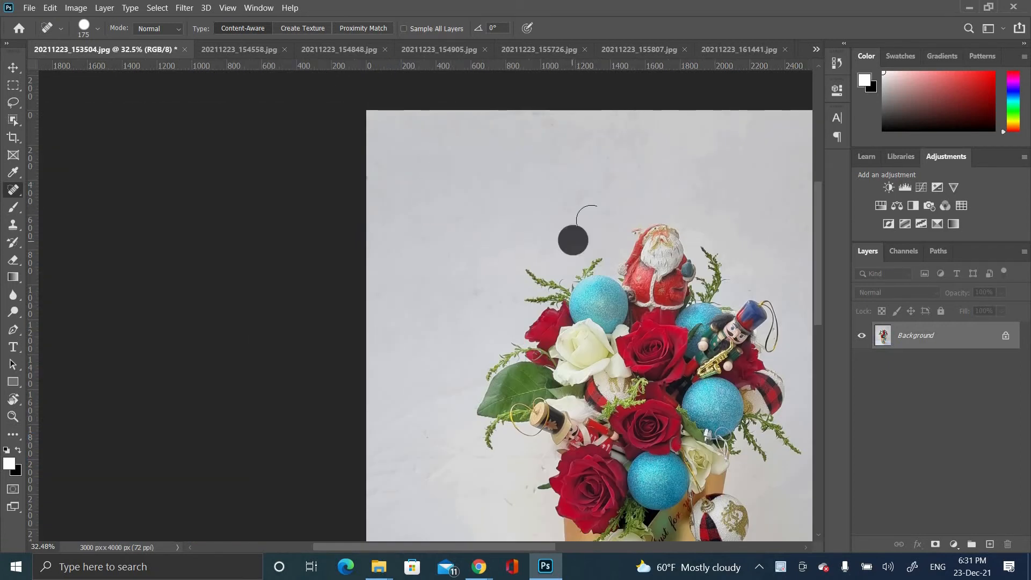
- Heal the marks and uneven patches on the wall left of the green leaf and red roses
{"action": "scroll", "coordinate": [444, 247], "scroll_direction": "down", "scroll_amount": 5}
{"action": "scroll", "coordinate": [450, 215], "scroll_direction": "up", "scroll_amount": 4}
{"action": "mouse_move", "coordinate": [483, 208]}
{"action": "left_mouse_down"}
{"action": "mouse_move", "coordinate": [344, 329]}
{"action": "mouse_move", "coordinate": [468, 240]}
{"action": "mouse_move", "coordinate": [408, 301]}
{"action": "left_mouse_up"}
{"action": "left_click", "coordinate": [469, 226]}
{"action": "left_click", "coordinate": [540, 390]}
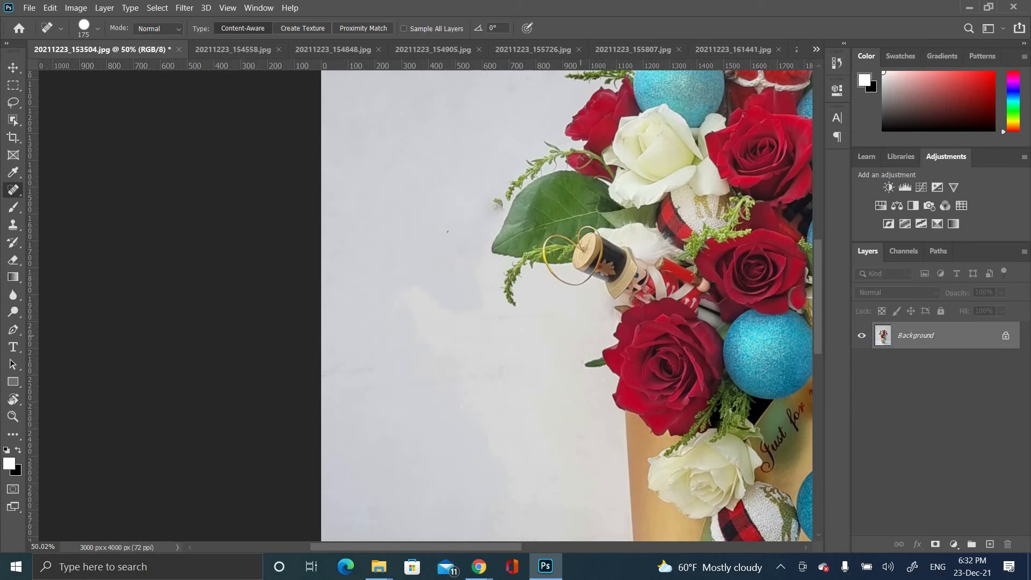
{"action": "left_click", "coordinate": [595, 456]}
{"action": "left_click", "coordinate": [390, 299]}
{"action": "left_click", "coordinate": [487, 330]}
- Heal the remaining wall blemishes beside the gold vase, including the area along the photo's right edge
{"action": "scroll", "coordinate": [486, 330], "scroll_direction": "down", "scroll_amount": 3}
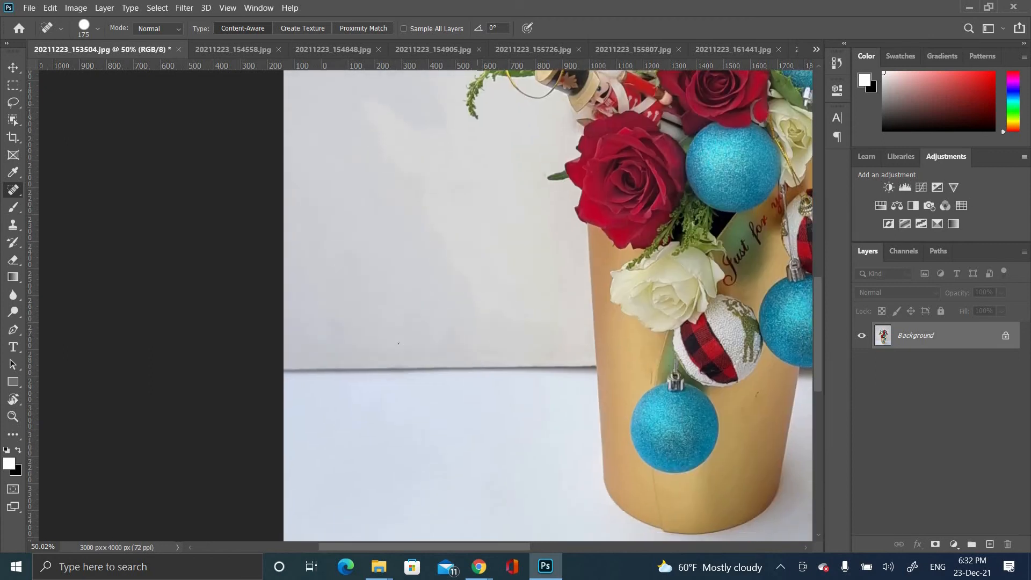
{"action": "left_click", "coordinate": [543, 350]}
{"action": "left_click_drag", "start_coordinate": [508, 347], "coordinate": [182, 325]}
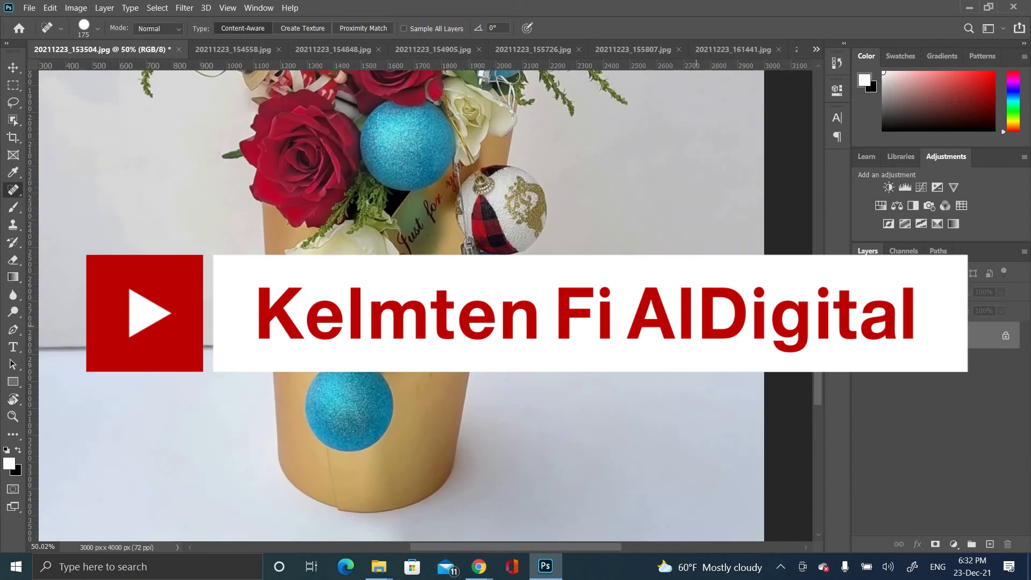
{"action": "left_click_drag", "start_coordinate": [676, 189], "coordinate": [630, 521]}
{"action": "left_click_drag", "start_coordinate": [626, 191], "coordinate": [672, 440]}
{"action": "left_click", "coordinate": [739, 395]}
{"action": "left_click_drag", "start_coordinate": [750, 429], "coordinate": [743, 510]}
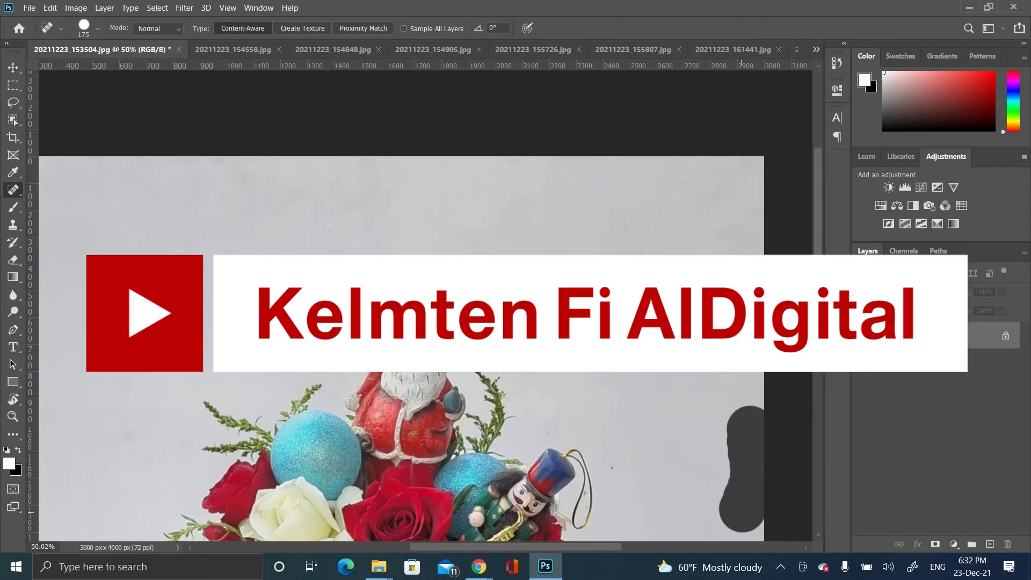
- Brighten the photo with Levels by setting the white input level to 237
{"action": "key", "text": "ctrl+0"}
{"action": "key", "text": "ctrl+l"}
{"action": "left_click_drag", "start_coordinate": [556, 237], "coordinate": [546, 239]}
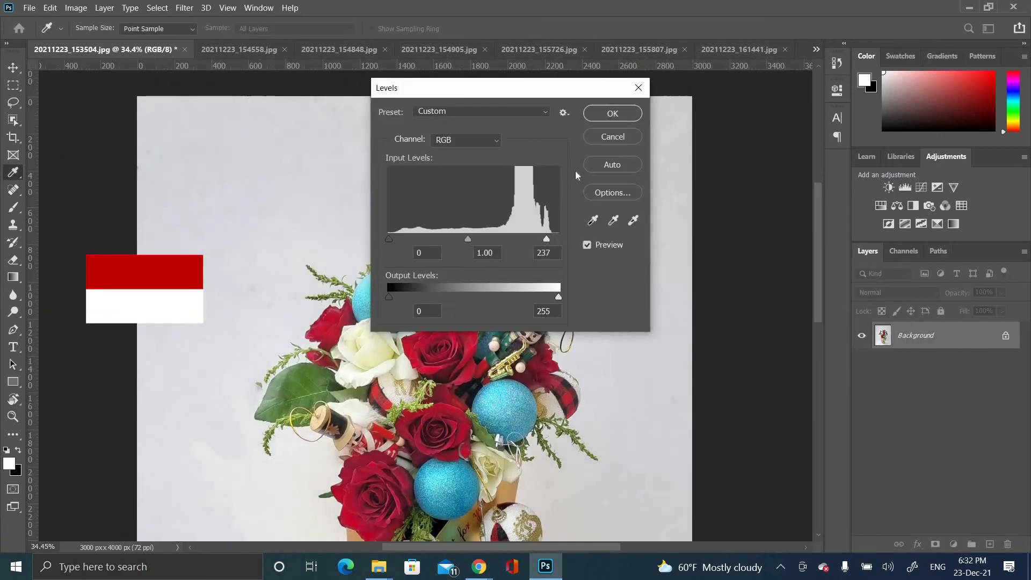
{"action": "left_click", "coordinate": [613, 113]}
- Select the whole flower arrangement and gold vase with the Object Selection tool in Rectangle mode
{"action": "scroll", "coordinate": [432, 251], "scroll_direction": "down", "scroll_amount": 2}
{"action": "key", "text": "w"}
{"action": "left_click_drag", "start_coordinate": [406, 451], "coordinate": [429, 281]}
{"action": "scroll", "coordinate": [429, 288], "scroll_direction": "down", "scroll_amount": 1}
{"action": "left_click_drag", "start_coordinate": [325, 99], "coordinate": [581, 521]}
{"action": "scroll", "coordinate": [463, 144], "scroll_direction": "up", "scroll_amount": 3}
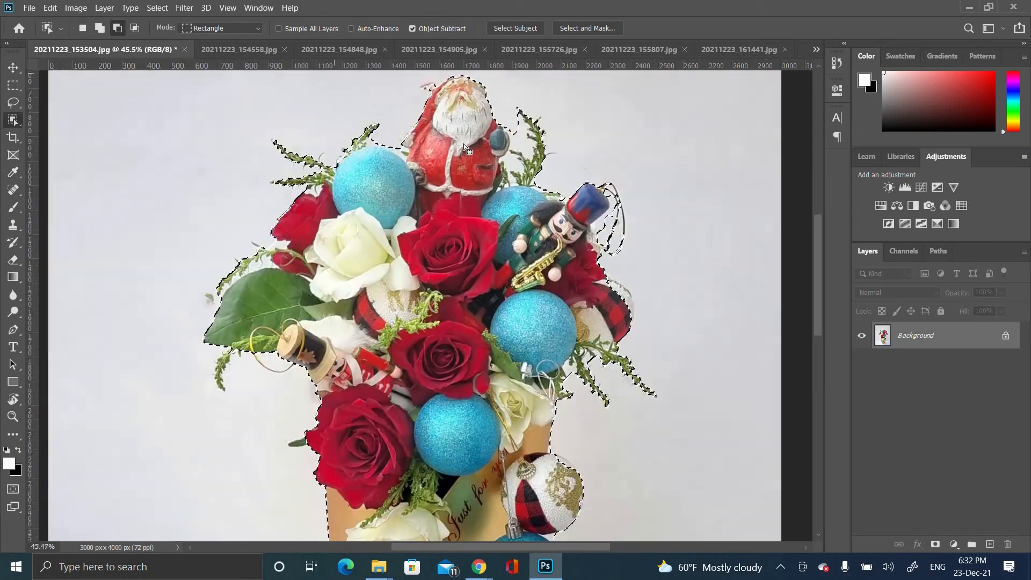
{"action": "scroll", "coordinate": [463, 143], "scroll_direction": "up", "scroll_amount": 1}
- Subtract the wall gap between the upper blue ball and Santa from the selection with a 10 px Quick Selection brush
{"action": "right_click", "coordinate": [13, 120]}
{"action": "left_click", "coordinate": [117, 132]}
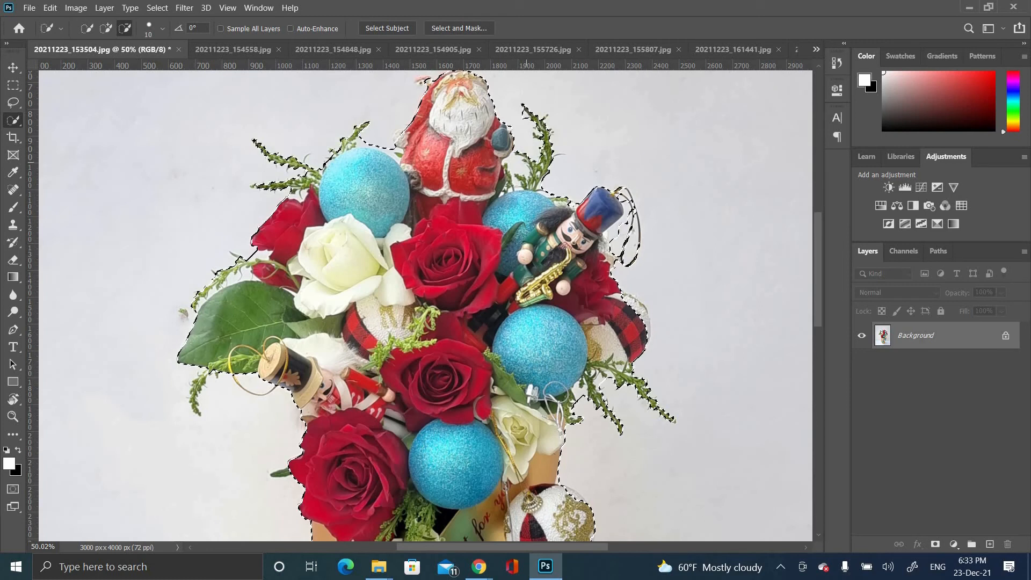
{"action": "left_click_drag", "start_coordinate": [371, 143], "coordinate": [397, 152]}
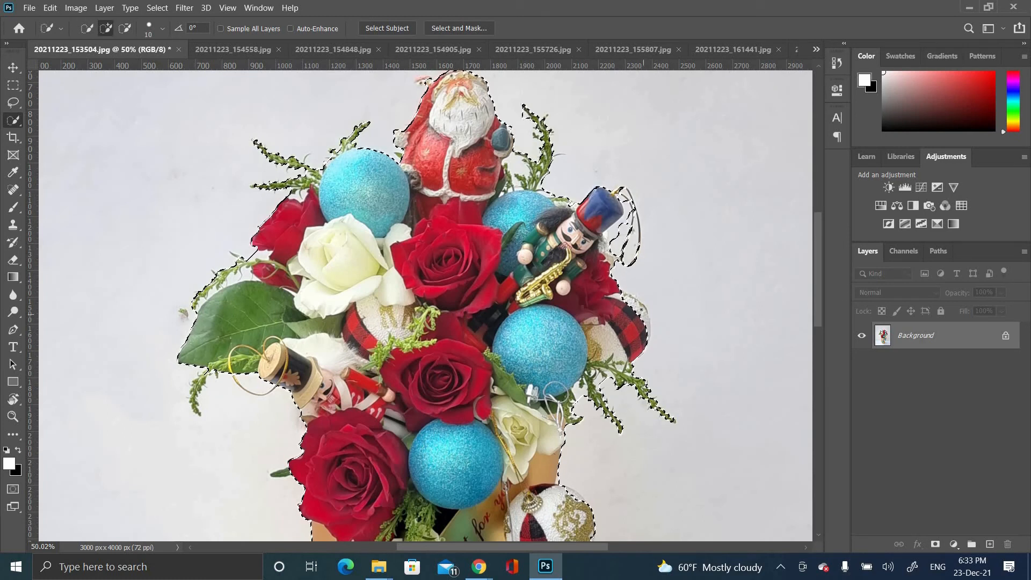
- Output the selection through Select and Mask as a new layer with a layer mask
{"action": "scroll", "coordinate": [425, 307], "scroll_direction": "down", "scroll_amount": 3}
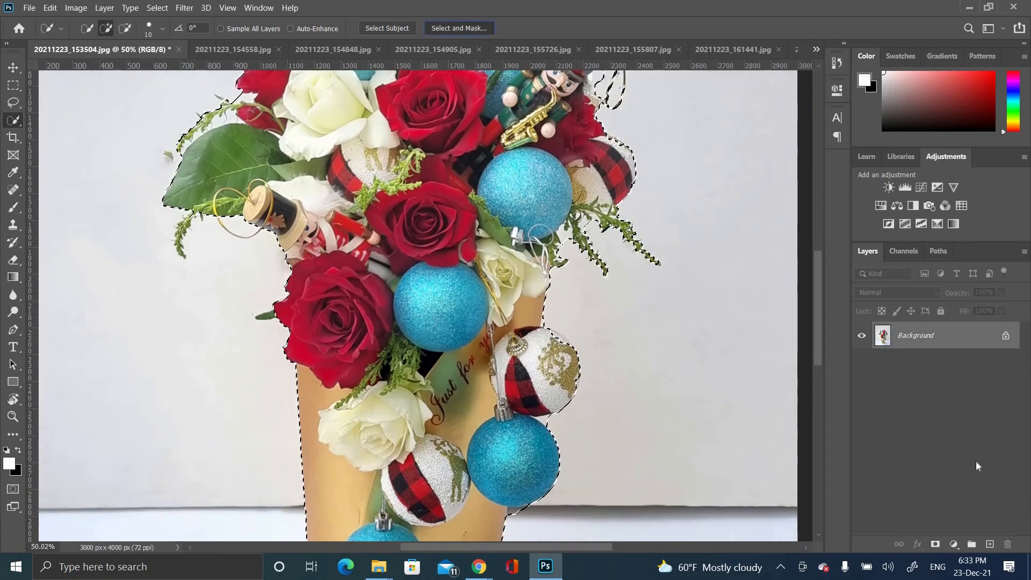
{"action": "key", "text": "ctrl+alt+r"}
{"action": "key", "text": "Return"}
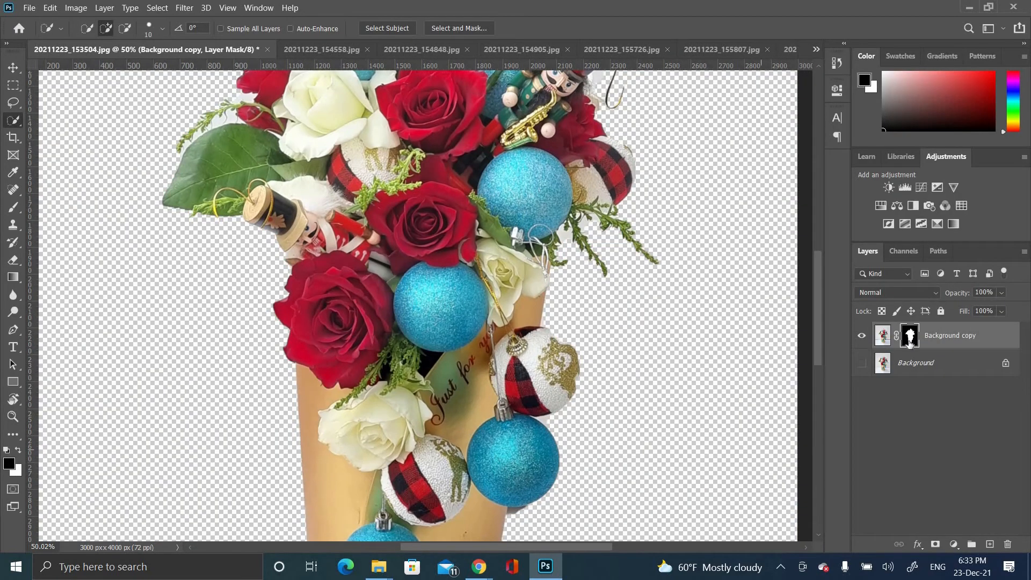
- Mask out the dark shadow remnant under the blue ball at the vase's edge with a 7 px brush painting black
{"action": "key", "text": "b"}
{"action": "scroll", "coordinate": [537, 215], "scroll_direction": "down", "scroll_amount": 5}
{"action": "scroll", "coordinate": [475, 227], "scroll_direction": "up", "scroll_amount": 3}
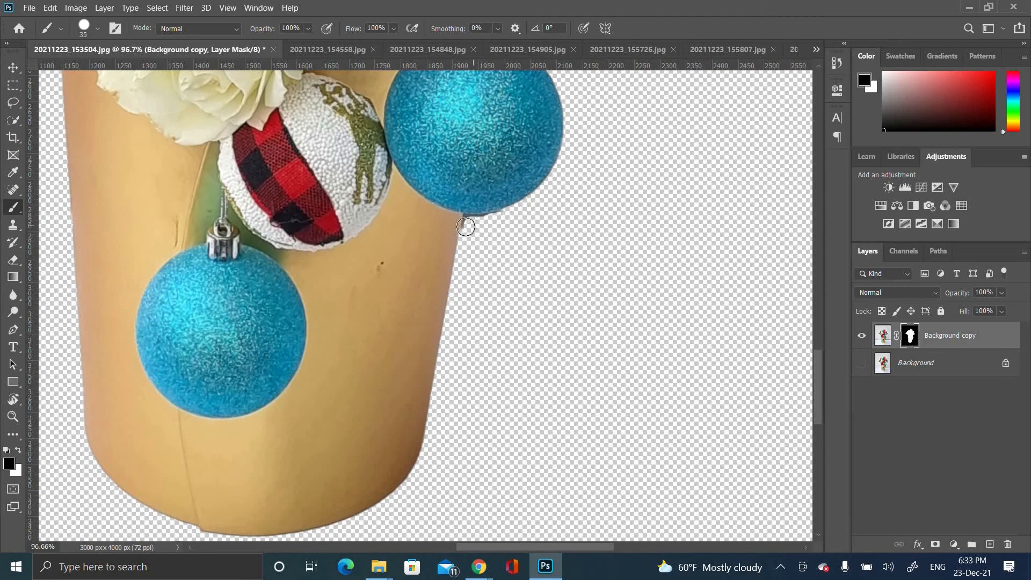
{"action": "scroll", "coordinate": [466, 227], "scroll_direction": "up", "scroll_amount": 2}
{"action": "scroll", "coordinate": [514, 225], "scroll_direction": "up", "scroll_amount": 4}
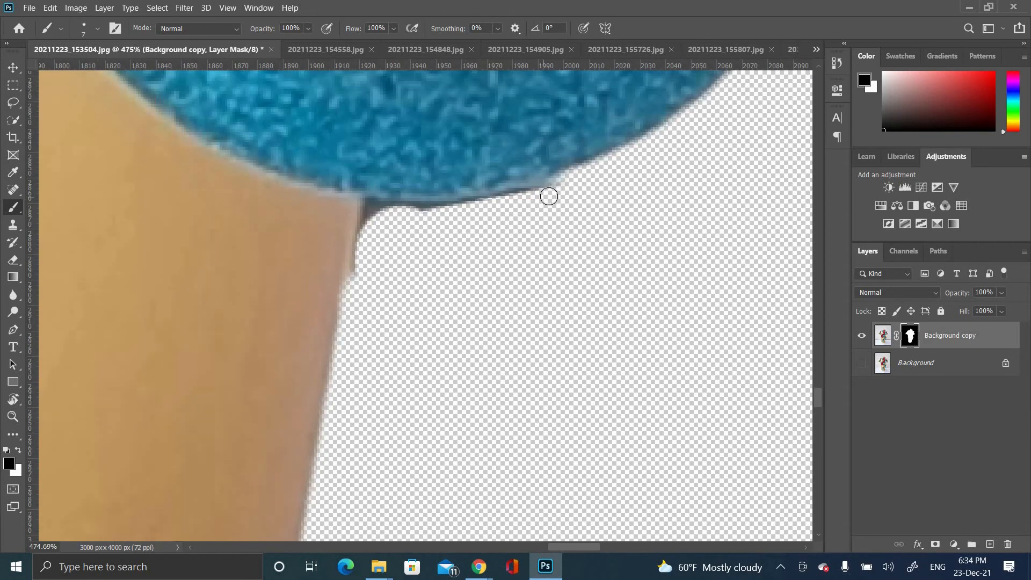
{"action": "left_click_drag", "start_coordinate": [386, 215], "coordinate": [365, 266]}
{"action": "scroll", "coordinate": [540, 199], "scroll_direction": "down", "scroll_amount": 5}
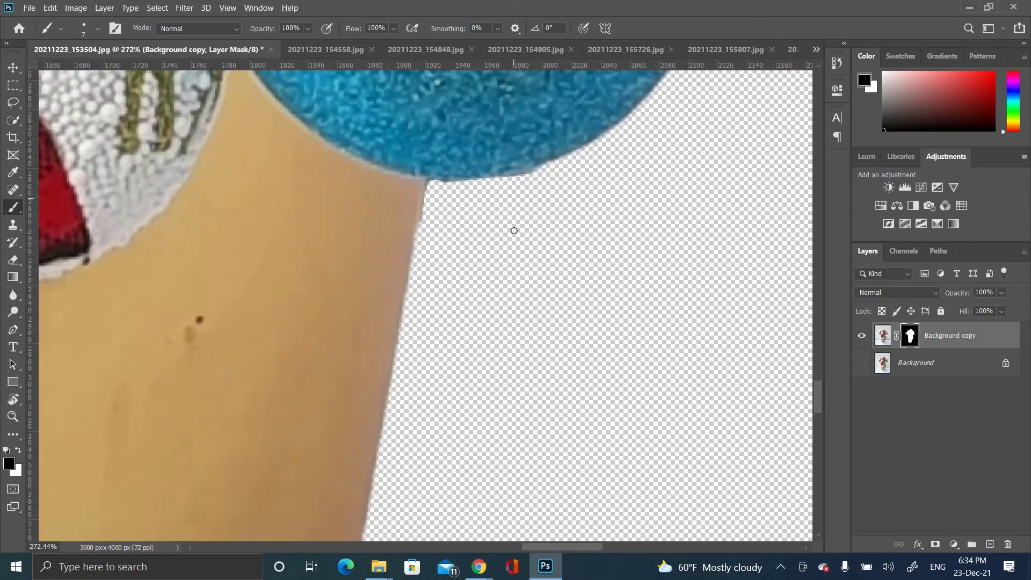
- Mask out the leftover wall wedge between the plaid ornament and the blue ball below it
{"action": "scroll", "coordinate": [528, 326], "scroll_direction": "up", "scroll_amount": 4}
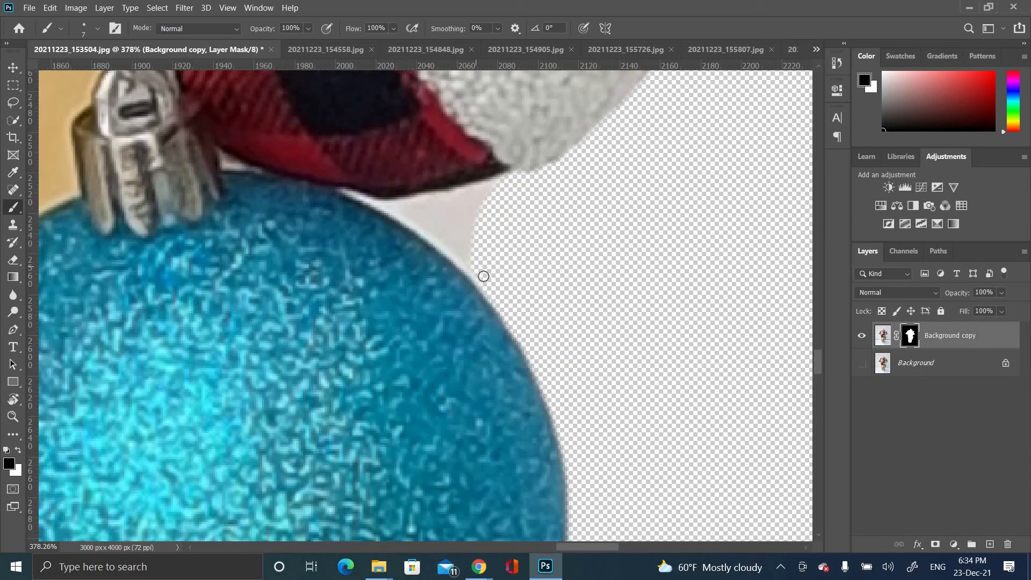
{"action": "mouse_move", "coordinate": [489, 192]}
{"action": "left_mouse_down"}
{"action": "mouse_move", "coordinate": [424, 217]}
{"action": "mouse_move", "coordinate": [458, 225]}
{"action": "left_mouse_up"}
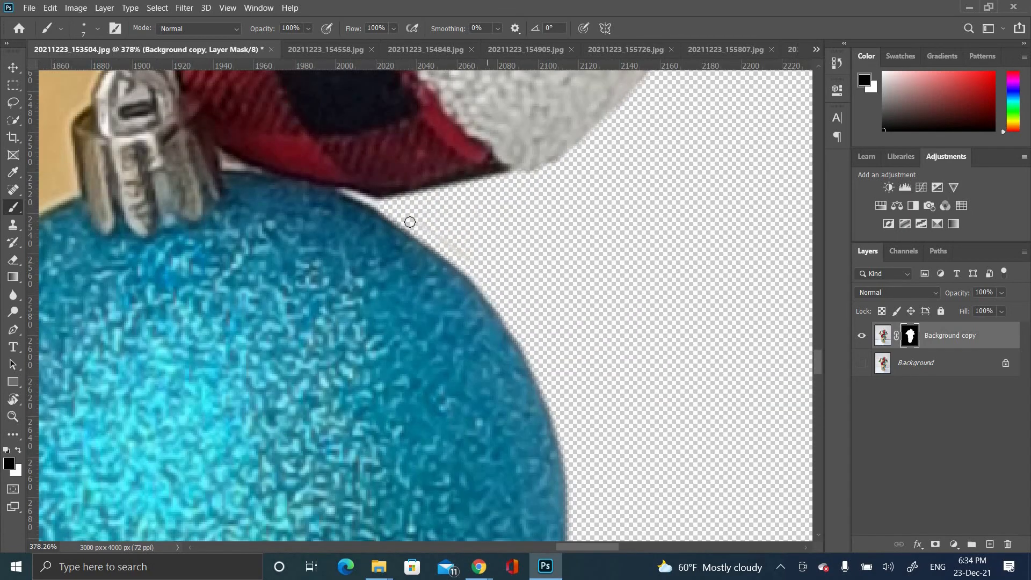
{"action": "left_click_drag", "start_coordinate": [344, 192], "coordinate": [378, 203]}
{"action": "scroll", "coordinate": [518, 184], "scroll_direction": "down", "scroll_amount": 5}
- Restore the clipped outer edge of the white and gold plaid ornament by painting white on the mask with a 20 px brush
{"action": "scroll", "coordinate": [568, 221], "scroll_direction": "up", "scroll_amount": 6}
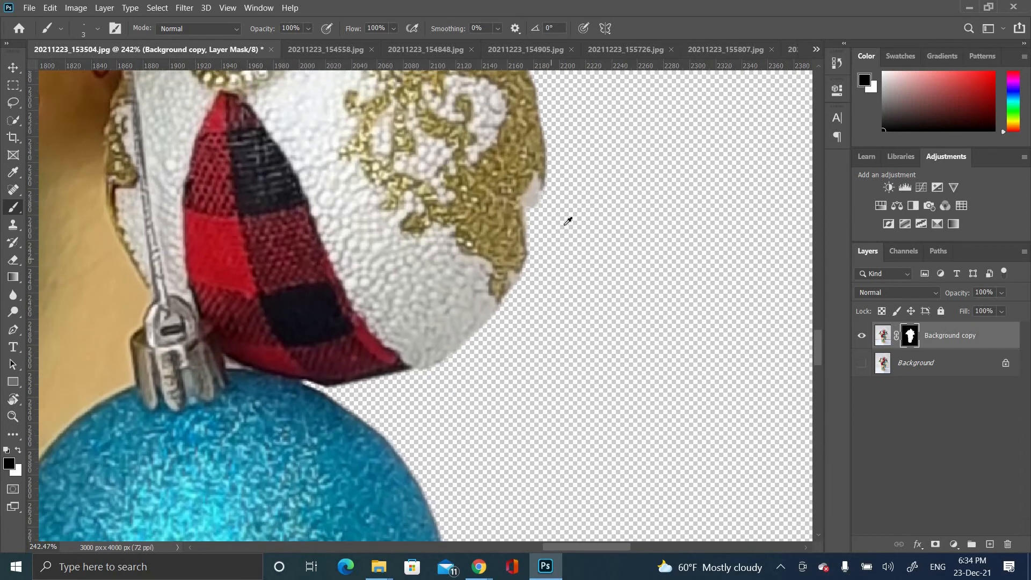
{"action": "right_click", "coordinate": [527, 274]}
{"action": "double_click", "coordinate": [601, 447]}
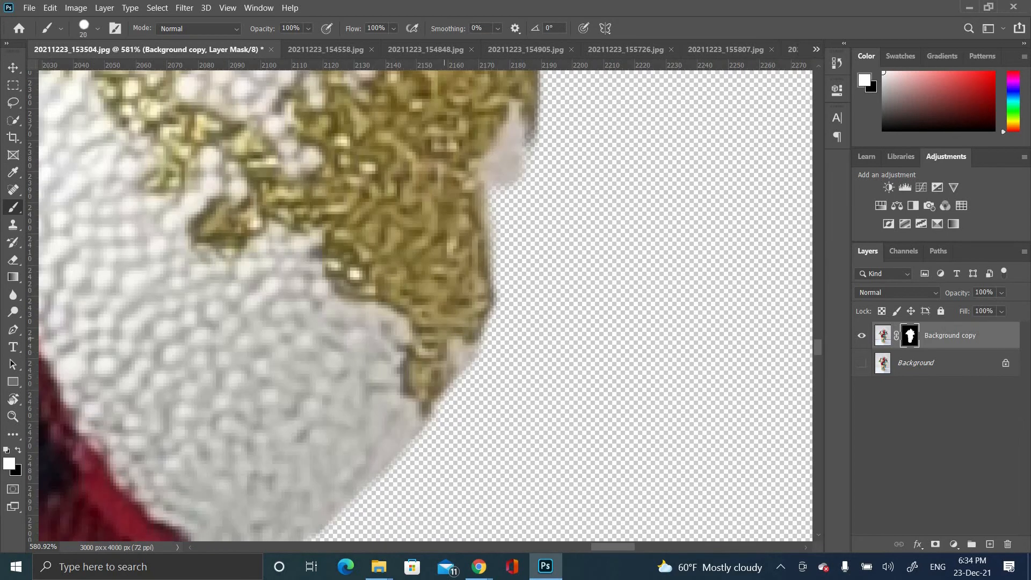
{"action": "mouse_move", "coordinate": [501, 193]}
{"action": "left_mouse_down"}
{"action": "mouse_move", "coordinate": [477, 297]}
{"action": "mouse_move", "coordinate": [512, 149]}
{"action": "left_mouse_up"}
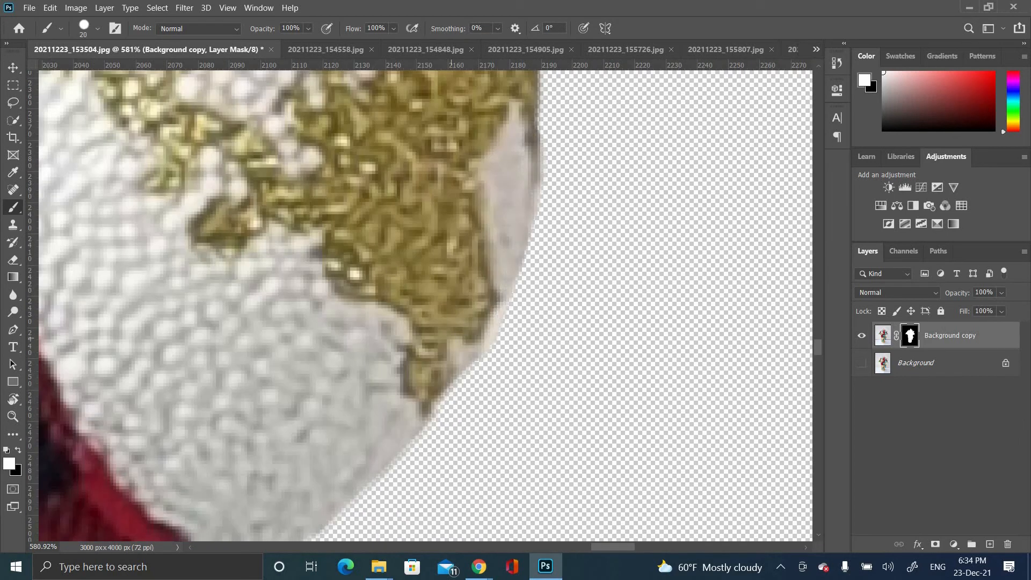
{"action": "scroll", "coordinate": [529, 495], "scroll_direction": "down", "scroll_amount": 4}
{"action": "scroll", "coordinate": [538, 316], "scroll_direction": "up", "scroll_amount": 2}
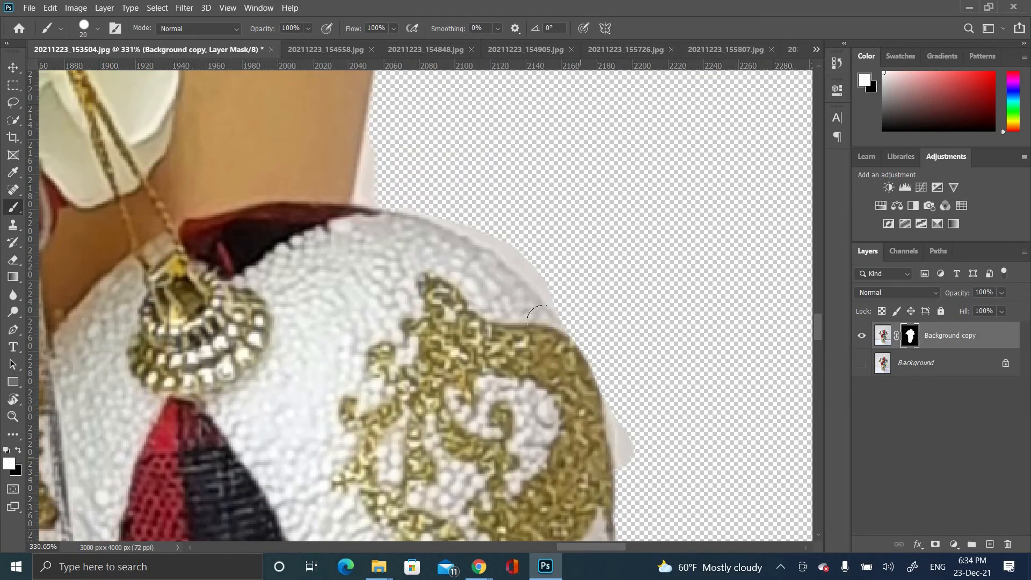
{"action": "left_click_drag", "start_coordinate": [619, 458], "coordinate": [560, 319]}
{"action": "left_click_drag", "start_coordinate": [291, 423], "coordinate": [246, 280]}
{"action": "left_click_drag", "start_coordinate": [574, 330], "coordinate": [540, 515]}
{"action": "left_click_drag", "start_coordinate": [247, 505], "coordinate": [176, 353]}
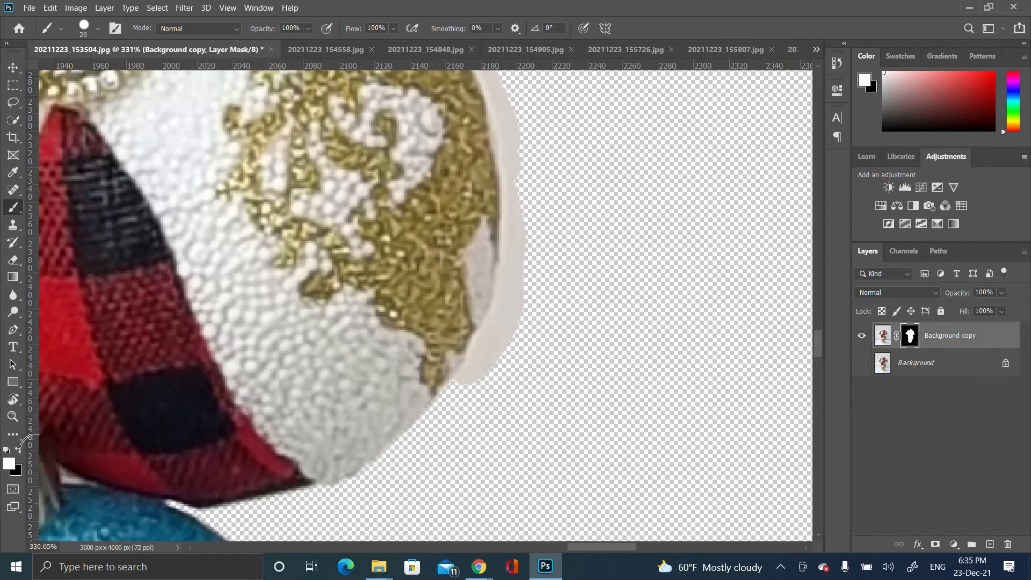
- Mask out the wall fringe around the plaid ornament's curved edge in black, with brush smoothing set to 88%
{"action": "left_click", "coordinate": [18, 450]}
{"action": "scroll", "coordinate": [565, 376], "scroll_direction": "up", "scroll_amount": 3}
{"action": "left_click_drag", "start_coordinate": [511, 334], "coordinate": [493, 384]}
{"action": "left_click_drag", "start_coordinate": [435, 28], "coordinate": [481, 119]}
{"action": "mouse_move", "coordinate": [398, 444]}
{"action": "left_mouse_down"}
{"action": "mouse_move", "coordinate": [482, 285]}
{"action": "mouse_move", "coordinate": [476, 191]}
{"action": "left_mouse_up"}
{"action": "left_click_drag", "start_coordinate": [538, 230], "coordinate": [553, 426]}
{"action": "left_click_drag", "start_coordinate": [496, 384], "coordinate": [473, 134]}
{"action": "mouse_move", "coordinate": [476, 141]}
{"action": "left_mouse_down"}
{"action": "mouse_move", "coordinate": [562, 421]}
{"action": "mouse_move", "coordinate": [513, 322]}
{"action": "mouse_move", "coordinate": [382, 185]}
{"action": "mouse_move", "coordinate": [240, 95]}
{"action": "left_mouse_up"}
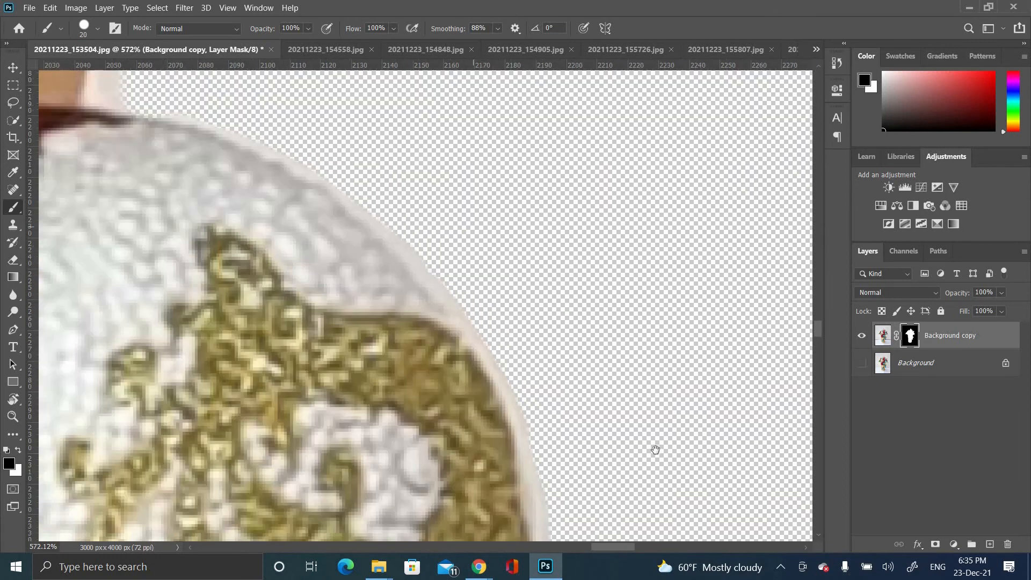
- Mask out the wall strip between the gold vase's side and the top of the plaid ornament with a 9 px brush
{"action": "left_click_drag", "start_coordinate": [474, 226], "coordinate": [656, 450]}
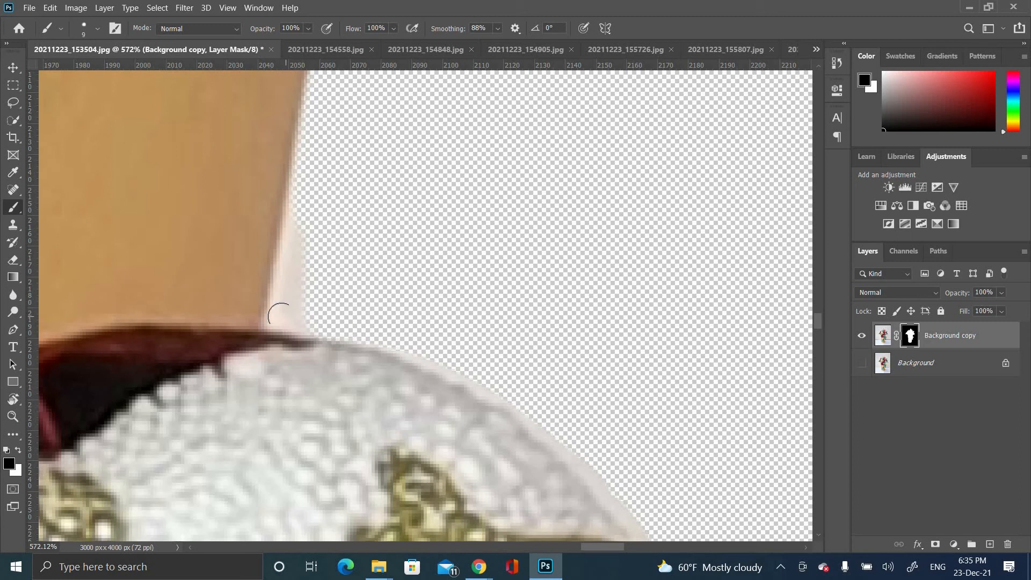
{"action": "left_click_drag", "start_coordinate": [307, 183], "coordinate": [307, 316]}
{"action": "scroll", "coordinate": [382, 193], "scroll_direction": "down", "scroll_amount": 3}
- Mask out the wall remnants around the short green sprig beside the white ribbon, reducing the brush to 2 px for fine gaps
{"action": "left_click_drag", "start_coordinate": [411, 271], "coordinate": [449, 506]}
{"action": "left_click_drag", "start_coordinate": [597, 86], "coordinate": [543, 328]}
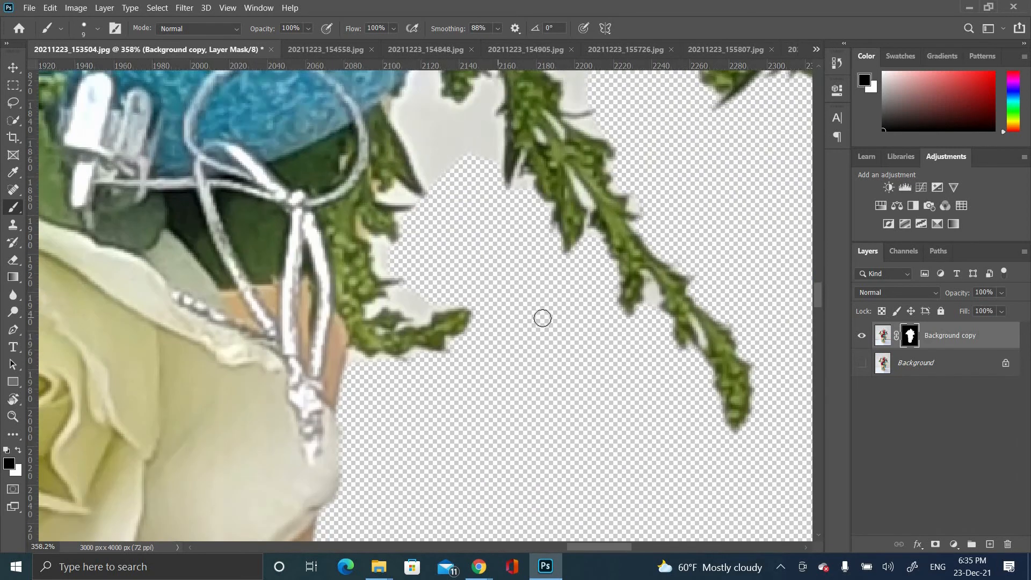
{"action": "scroll", "coordinate": [371, 394], "scroll_direction": "up", "scroll_amount": 5}
{"action": "left_click_drag", "start_coordinate": [298, 299], "coordinate": [385, 310]}
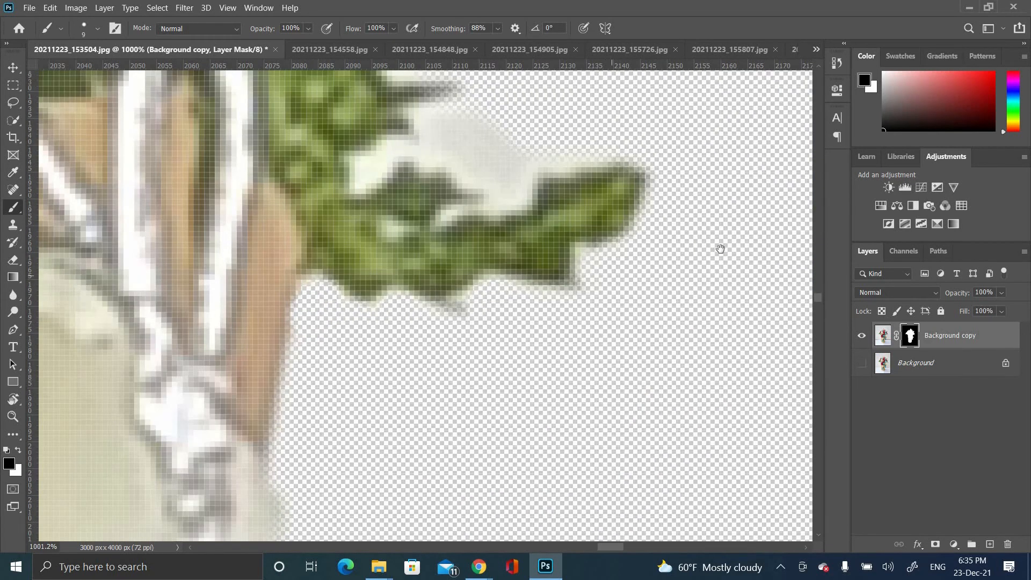
{"action": "left_click_drag", "start_coordinate": [720, 249], "coordinate": [706, 394]}
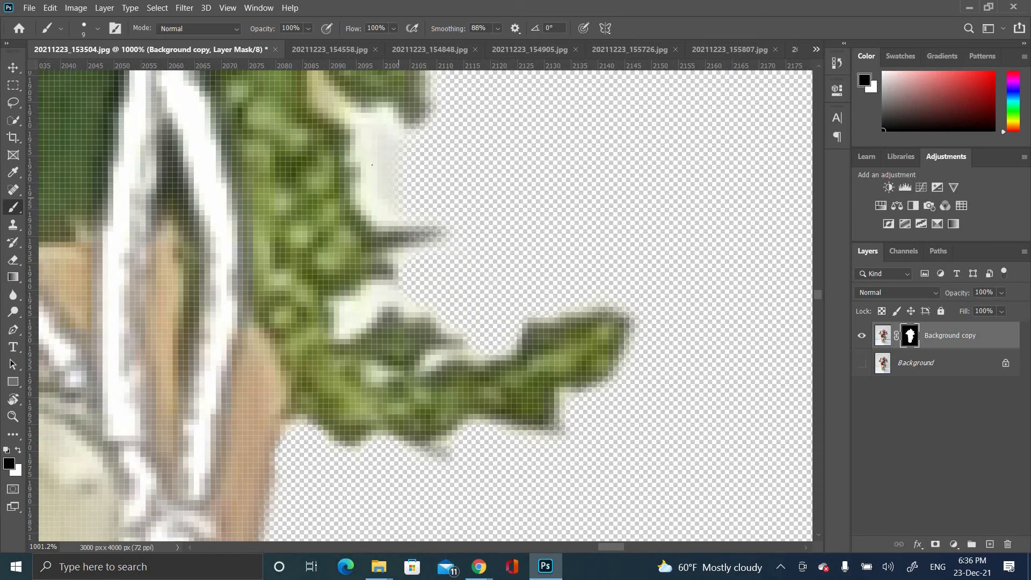
{"action": "left_click_drag", "start_coordinate": [372, 165], "coordinate": [365, 154]}
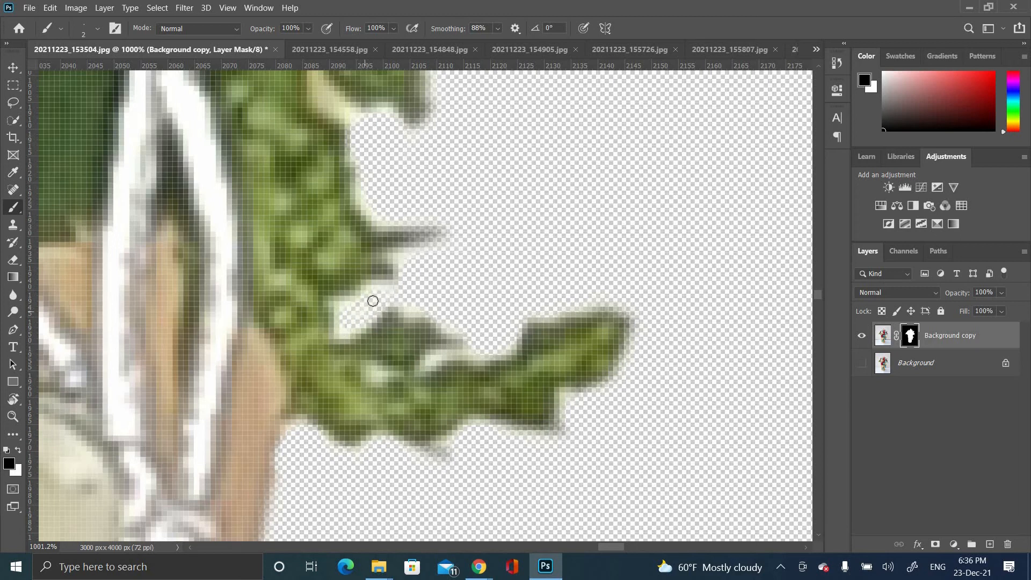
{"action": "left_click_drag", "start_coordinate": [451, 170], "coordinate": [403, 455]}
{"action": "scroll", "coordinate": [449, 442], "scroll_direction": "down", "scroll_amount": 3}
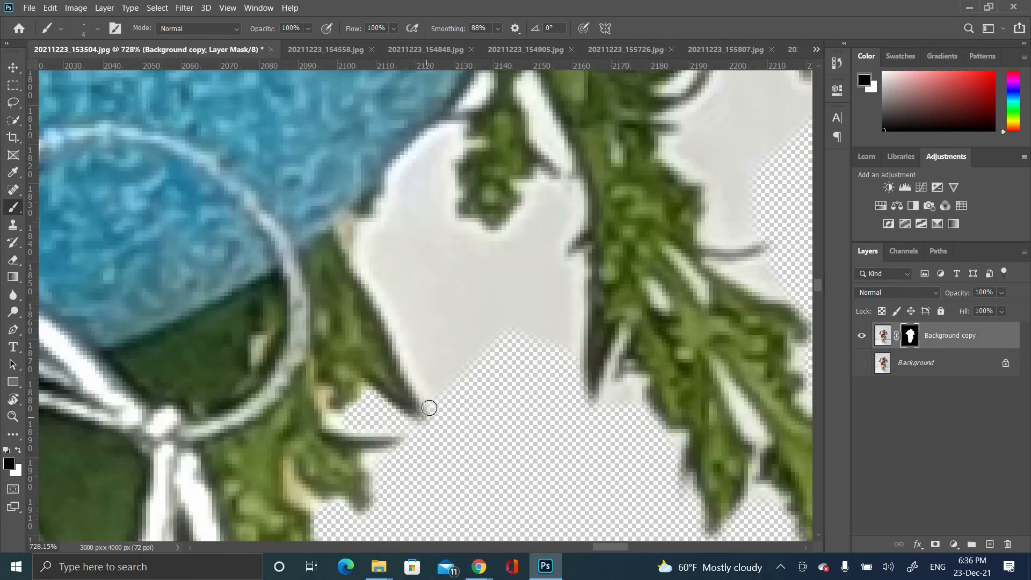
- Mask out the wall area between the blue ball and hanging sprigs, outlining with a 4 px brush and filling with a larger one
{"action": "left_click_drag", "start_coordinate": [354, 247], "coordinate": [371, 223]}
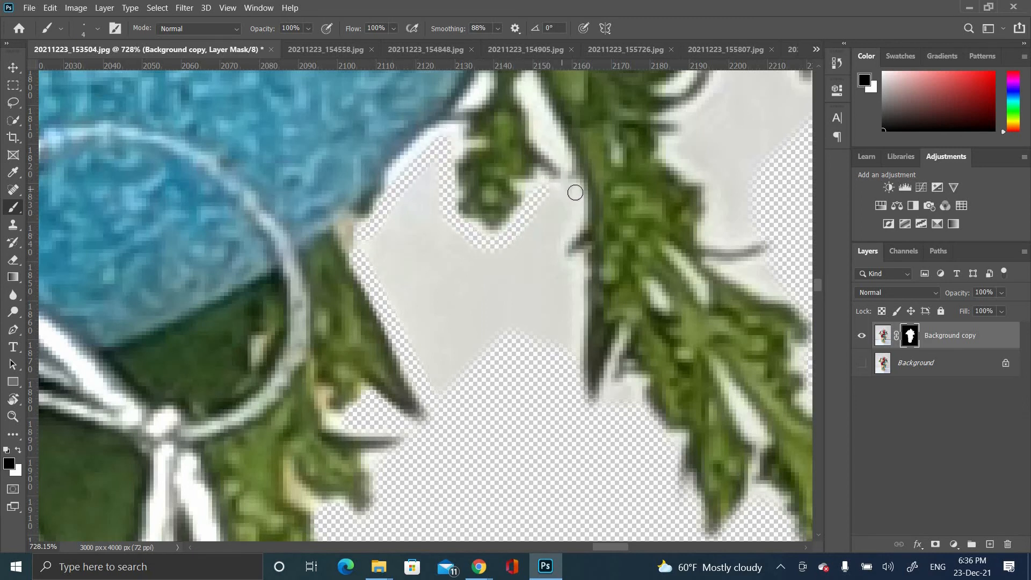
{"action": "left_click_drag", "start_coordinate": [573, 359], "coordinate": [579, 259]}
{"action": "key", "text": "bracketright"}
{"action": "key", "text": "bracketright"}
{"action": "key", "text": "bracketright"}
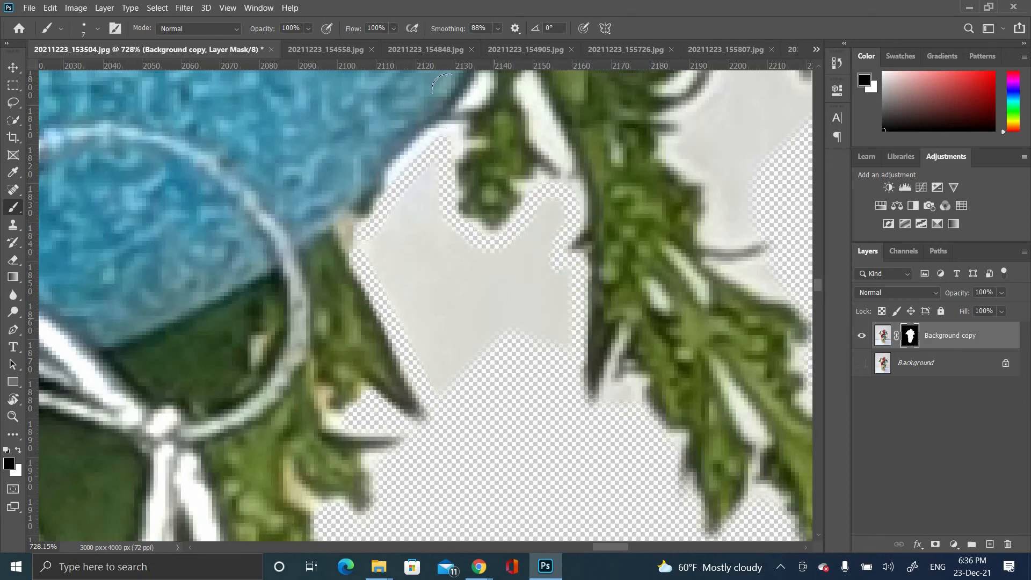
{"action": "mouse_move", "coordinate": [429, 370]}
{"action": "left_mouse_down"}
{"action": "mouse_move", "coordinate": [425, 171]}
{"action": "mouse_move", "coordinate": [449, 357]}
{"action": "mouse_move", "coordinate": [529, 243]}
{"action": "mouse_move", "coordinate": [564, 439]}
{"action": "mouse_move", "coordinate": [379, 395]}
{"action": "left_mouse_up"}
{"action": "left_click", "coordinate": [419, 334]}
{"action": "left_click_drag", "start_coordinate": [434, 451], "coordinate": [289, 251]}
- Mask out the wall remnants along the long hanging green sprig with a 10 px brush at 0% smoothing
{"action": "left_click_drag", "start_coordinate": [552, 385], "coordinate": [540, 370]}
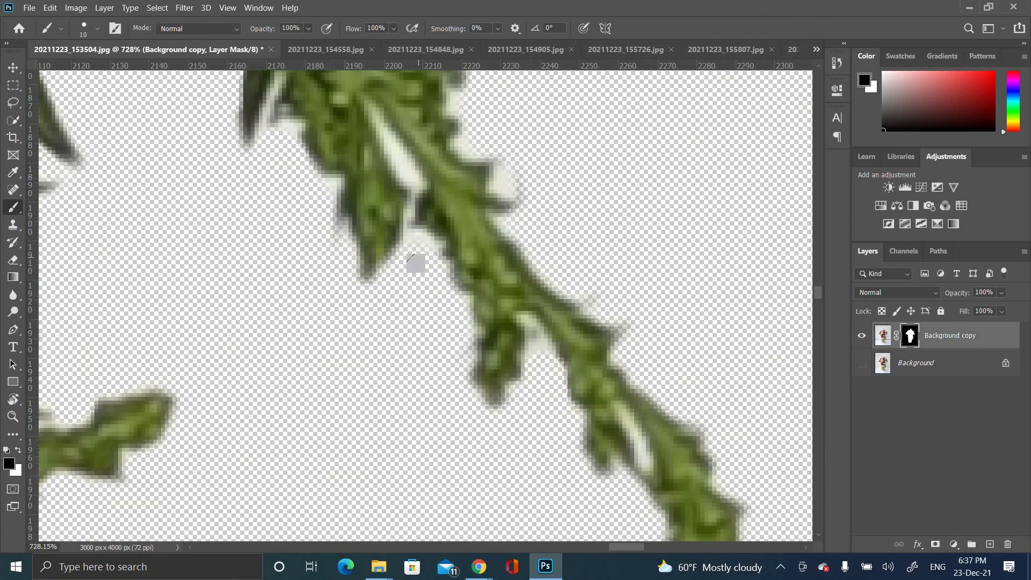
{"action": "left_click", "coordinate": [430, 250]}
{"action": "left_click_drag", "start_coordinate": [707, 427], "coordinate": [469, 403]}
{"action": "mouse_move", "coordinate": [419, 119]}
{"action": "left_mouse_down"}
{"action": "mouse_move", "coordinate": [518, 366]}
{"action": "mouse_move", "coordinate": [472, 314]}
{"action": "mouse_move", "coordinate": [490, 226]}
{"action": "mouse_move", "coordinate": [524, 242]}
{"action": "mouse_move", "coordinate": [519, 419]}
{"action": "mouse_move", "coordinate": [532, 253]}
{"action": "mouse_move", "coordinate": [481, 339]}
{"action": "mouse_move", "coordinate": [628, 150]}
{"action": "mouse_move", "coordinate": [718, 235]}
{"action": "mouse_move", "coordinate": [698, 214]}
{"action": "left_mouse_up"}
{"action": "left_click", "coordinate": [647, 202]}
{"action": "scroll", "coordinate": [614, 330], "scroll_direction": "down", "scroll_amount": 8}
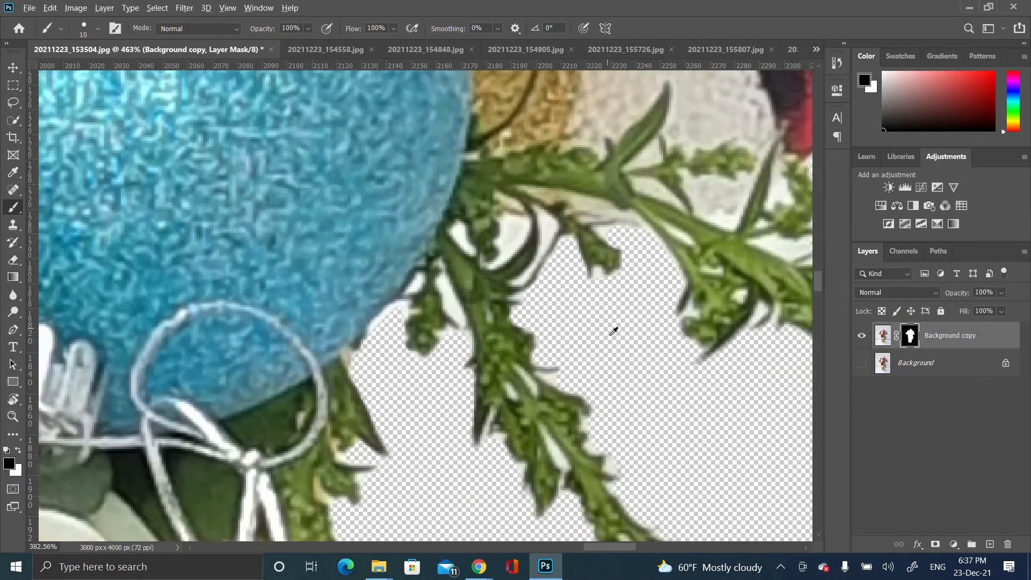
- Mask out the wall remnants around the small leaves of the green sprigs beside the white ornament with a 5 px brush
{"action": "left_click_drag", "start_coordinate": [707, 378], "coordinate": [457, 343]}
{"action": "scroll", "coordinate": [457, 342], "scroll_direction": "up", "scroll_amount": 10}
{"action": "scroll", "coordinate": [371, 237], "scroll_direction": "down", "scroll_amount": 15}
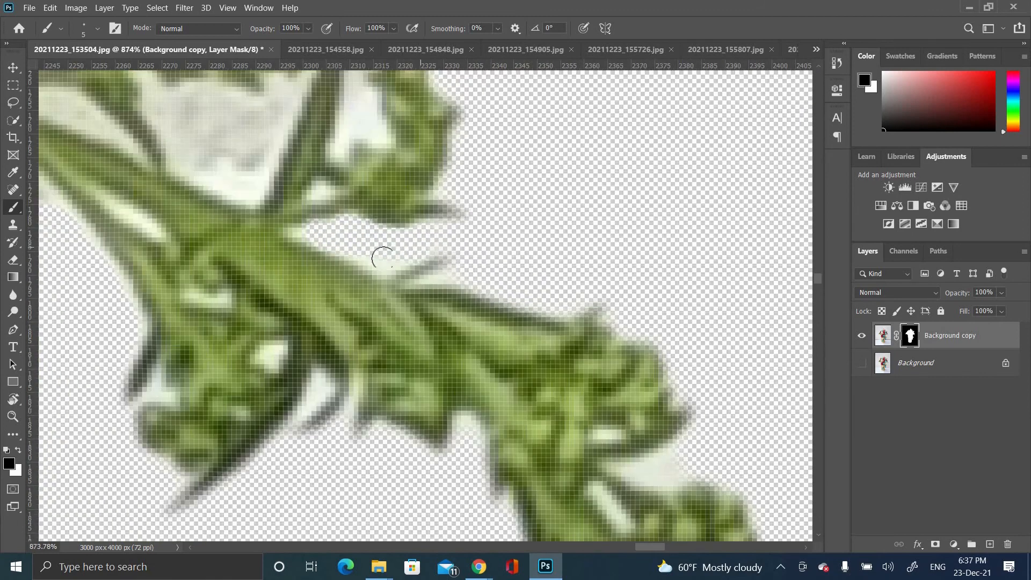
{"action": "scroll", "coordinate": [527, 164], "scroll_direction": "up", "scroll_amount": 6}
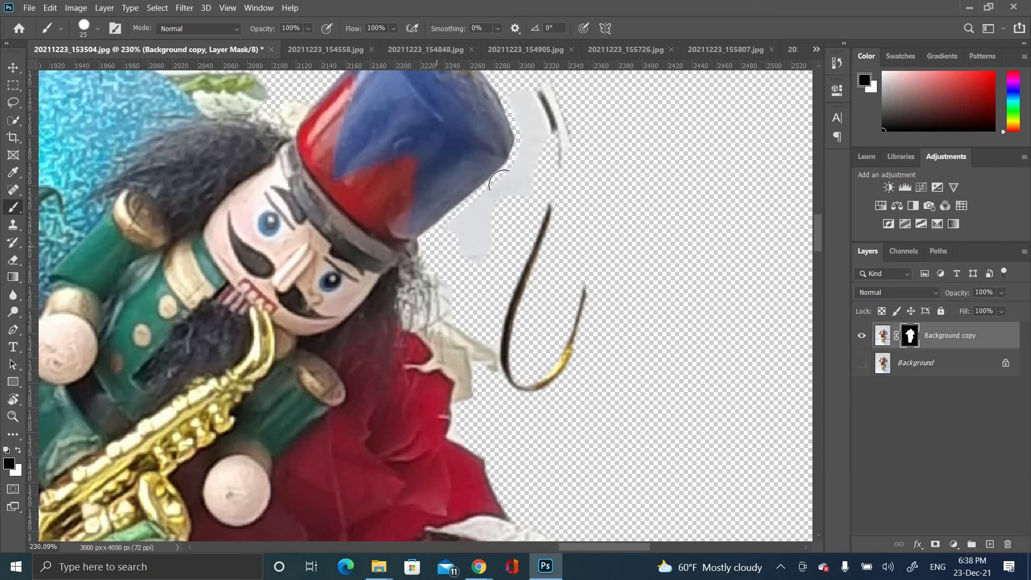
- Mask out the wall remnants and the loose curved wire beside the nutcracker's blue hat with a 25 px brush, checking against the original layer
{"action": "mouse_move", "coordinate": [500, 183]}
{"action": "left_mouse_down"}
{"action": "mouse_move", "coordinate": [525, 191]}
{"action": "mouse_move", "coordinate": [537, 159]}
{"action": "mouse_move", "coordinate": [513, 333]}
{"action": "mouse_move", "coordinate": [552, 379]}
{"action": "left_mouse_up"}
{"action": "left_click", "coordinate": [863, 363]}
{"action": "left_click", "coordinate": [863, 364]}
{"action": "scroll", "coordinate": [645, 333], "scroll_direction": "down", "scroll_amount": 6}
{"action": "scroll", "coordinate": [575, 191], "scroll_direction": "up", "scroll_amount": 3}
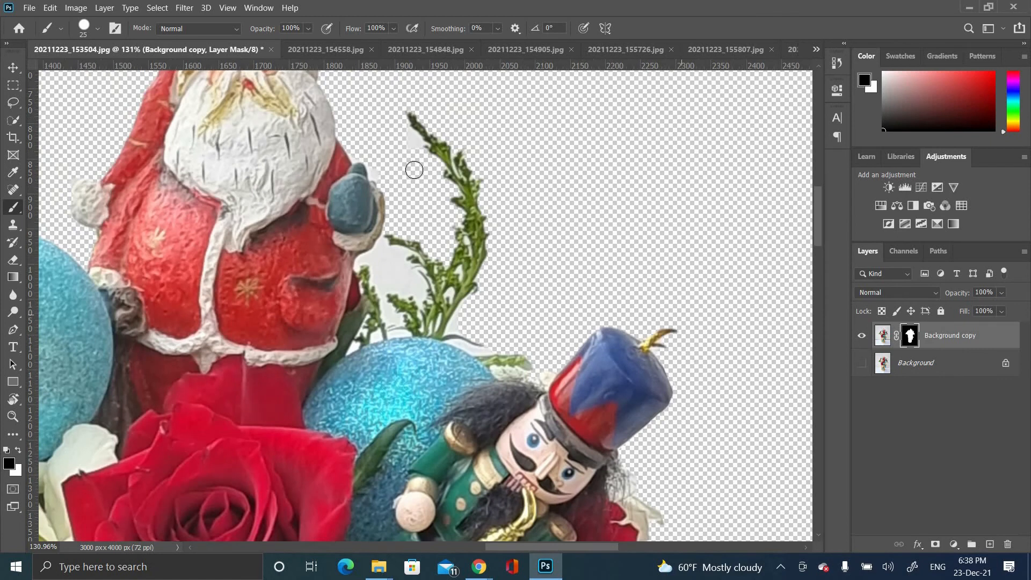
- Mask out the wall area between Santa's glove, the short sprigs and the top of the blue ball with an 8 px brush
{"action": "scroll", "coordinate": [414, 170], "scroll_direction": "up", "scroll_amount": 6}
{"action": "left_click_drag", "start_coordinate": [457, 348], "coordinate": [497, 87]}
{"action": "mouse_move", "coordinate": [372, 296]}
{"action": "left_mouse_down"}
{"action": "mouse_move", "coordinate": [359, 301]}
{"action": "mouse_move", "coordinate": [386, 303]}
{"action": "left_mouse_up"}
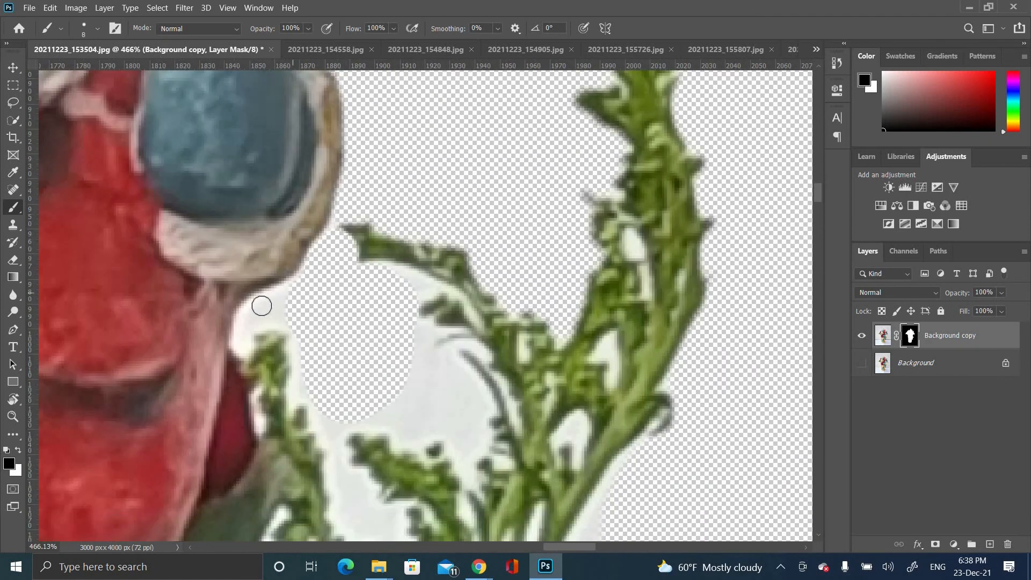
{"action": "left_click_drag", "start_coordinate": [261, 306], "coordinate": [293, 318]}
{"action": "mouse_move", "coordinate": [307, 370]}
{"action": "left_mouse_down"}
{"action": "mouse_move", "coordinate": [322, 416]}
{"action": "mouse_move", "coordinate": [320, 258]}
{"action": "left_mouse_up"}
{"action": "mouse_move", "coordinate": [321, 259]}
{"action": "left_mouse_down"}
{"action": "mouse_move", "coordinate": [359, 407]}
{"action": "mouse_move", "coordinate": [396, 432]}
{"action": "mouse_move", "coordinate": [421, 421]}
{"action": "mouse_move", "coordinate": [386, 397]}
{"action": "mouse_move", "coordinate": [366, 349]}
{"action": "left_mouse_up"}
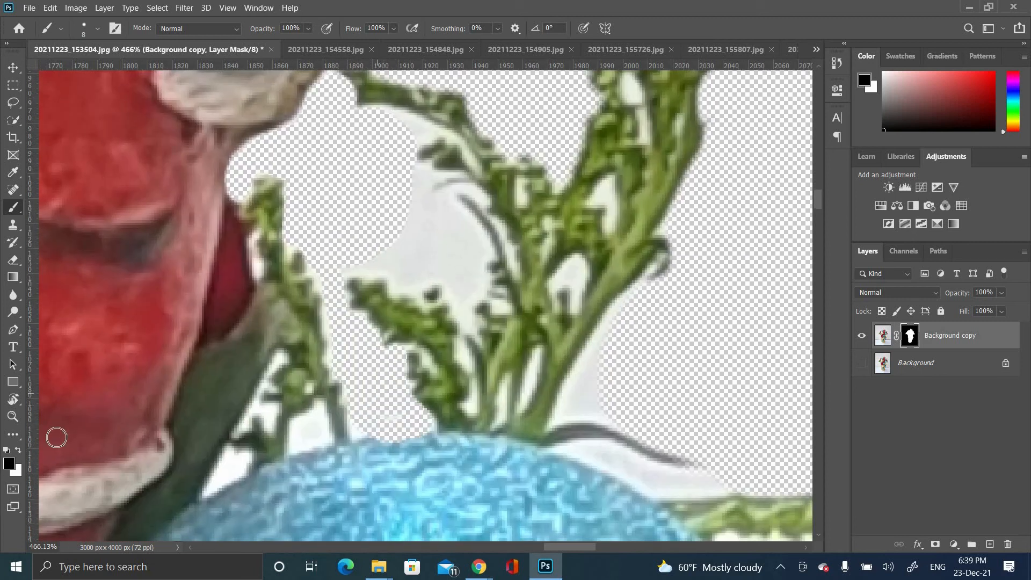
{"action": "mouse_move", "coordinate": [351, 262]}
{"action": "left_mouse_down"}
{"action": "mouse_move", "coordinate": [449, 280]}
{"action": "mouse_move", "coordinate": [478, 253]}
{"action": "mouse_move", "coordinate": [441, 198]}
{"action": "mouse_move", "coordinate": [397, 252]}
{"action": "mouse_move", "coordinate": [419, 213]}
{"action": "left_mouse_up"}
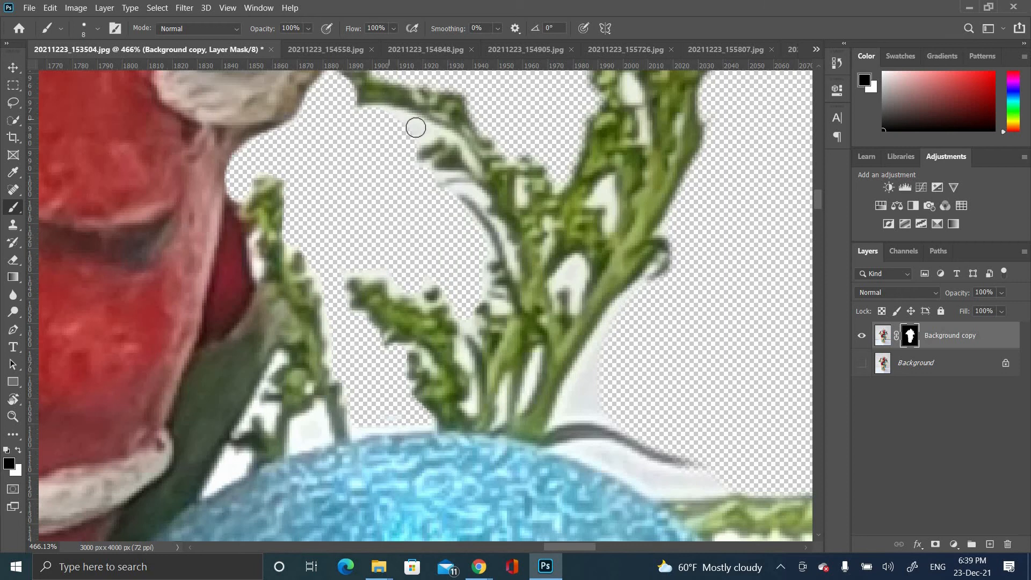
- Mask out the wall strip between the tall sprig's stem, the thin dark twig and the blue ball with an 8 px brush
{"action": "mouse_move", "coordinate": [566, 420]}
{"action": "left_mouse_down"}
{"action": "mouse_move", "coordinate": [631, 422]}
{"action": "mouse_move", "coordinate": [606, 389]}
{"action": "mouse_move", "coordinate": [569, 405]}
{"action": "mouse_move", "coordinate": [598, 339]}
{"action": "mouse_move", "coordinate": [638, 288]}
{"action": "left_mouse_up"}
{"action": "mouse_move", "coordinate": [660, 474]}
{"action": "left_mouse_down"}
{"action": "mouse_move", "coordinate": [627, 468]}
{"action": "mouse_move", "coordinate": [678, 479]}
{"action": "left_mouse_up"}
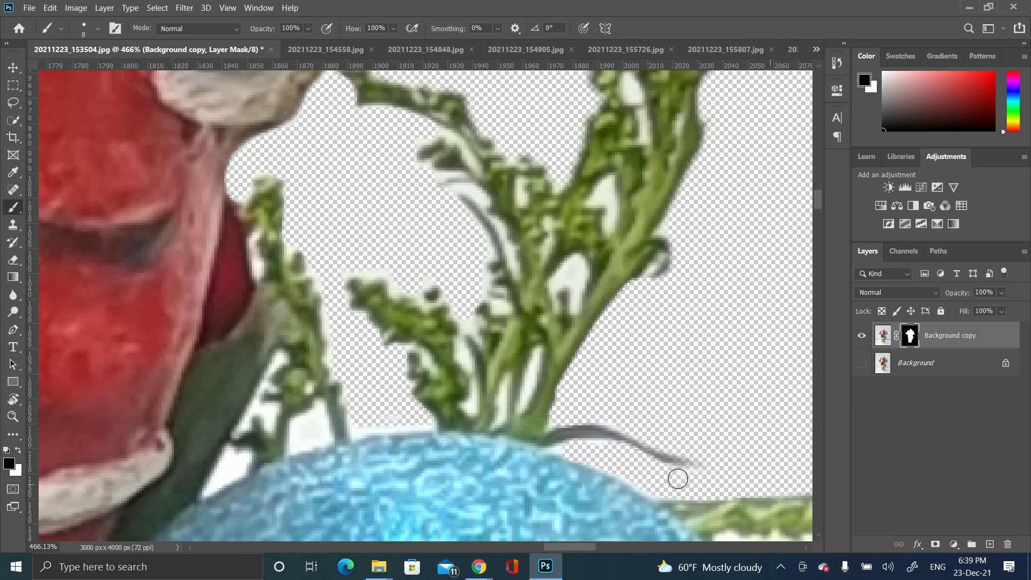
{"action": "scroll", "coordinate": [587, 254], "scroll_direction": "down", "scroll_amount": 12}
- Mask out the wall between the light green sprig, the lower red petal and the large leaf, reducing the brush to 3 px
{"action": "scroll", "coordinate": [356, 336], "scroll_direction": "up", "scroll_amount": 9}
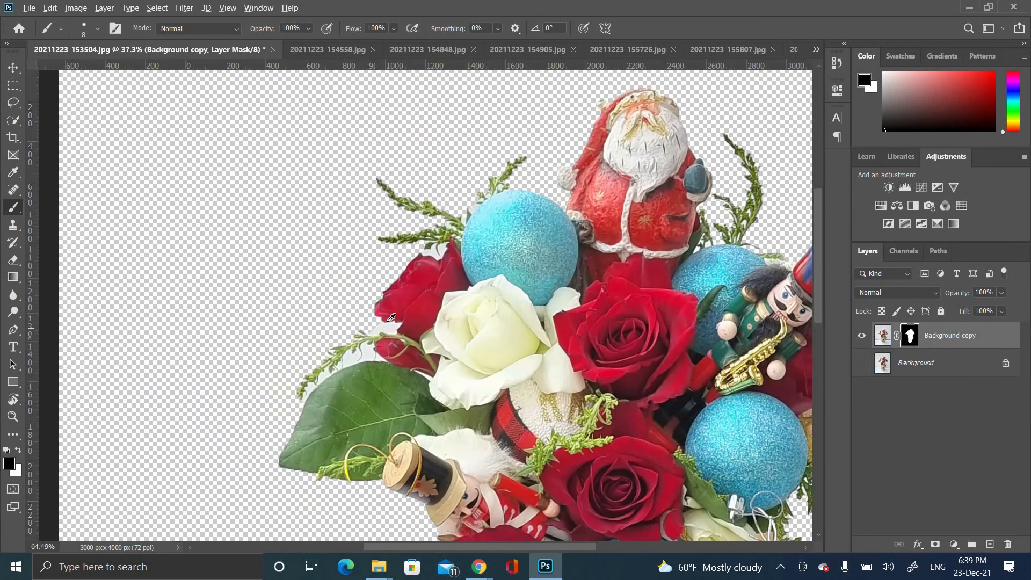
{"action": "scroll", "coordinate": [409, 344], "scroll_direction": "up", "scroll_amount": 4}
{"action": "mouse_move", "coordinate": [398, 344]}
{"action": "left_mouse_down"}
{"action": "mouse_move", "coordinate": [478, 330]}
{"action": "mouse_move", "coordinate": [486, 344]}
{"action": "mouse_move", "coordinate": [528, 341]}
{"action": "mouse_move", "coordinate": [501, 408]}
{"action": "mouse_move", "coordinate": [459, 400]}
{"action": "mouse_move", "coordinate": [409, 362]}
{"action": "mouse_move", "coordinate": [282, 410]}
{"action": "mouse_move", "coordinate": [314, 428]}
{"action": "mouse_move", "coordinate": [358, 397]}
{"action": "mouse_move", "coordinate": [405, 391]}
{"action": "mouse_move", "coordinate": [312, 406]}
{"action": "left_mouse_up"}
{"action": "mouse_move", "coordinate": [401, 383]}
{"action": "left_mouse_down"}
{"action": "mouse_move", "coordinate": [488, 129]}
{"action": "mouse_move", "coordinate": [539, 138]}
{"action": "left_mouse_up"}
{"action": "mouse_move", "coordinate": [442, 384]}
{"action": "left_mouse_down"}
{"action": "mouse_move", "coordinate": [452, 338]}
{"action": "mouse_move", "coordinate": [435, 316]}
{"action": "mouse_move", "coordinate": [448, 281]}
{"action": "mouse_move", "coordinate": [371, 269]}
{"action": "mouse_move", "coordinate": [357, 290]}
{"action": "mouse_move", "coordinate": [373, 360]}
{"action": "mouse_move", "coordinate": [356, 390]}
{"action": "mouse_move", "coordinate": [410, 293]}
{"action": "mouse_move", "coordinate": [390, 356]}
{"action": "mouse_move", "coordinate": [456, 371]}
{"action": "left_mouse_up"}
{"action": "key", "text": "bracketleft"}
{"action": "key", "text": "bracketleft"}
{"action": "key", "text": "bracketleft"}
{"action": "key", "text": "bracketleft"}
{"action": "key", "text": "bracketleft"}
{"action": "mouse_move", "coordinate": [479, 330]}
{"action": "left_mouse_down"}
{"action": "mouse_move", "coordinate": [558, 405]}
{"action": "mouse_move", "coordinate": [477, 364]}
{"action": "mouse_move", "coordinate": [540, 397]}
{"action": "mouse_move", "coordinate": [482, 375]}
{"action": "mouse_move", "coordinate": [521, 382]}
{"action": "left_mouse_up"}
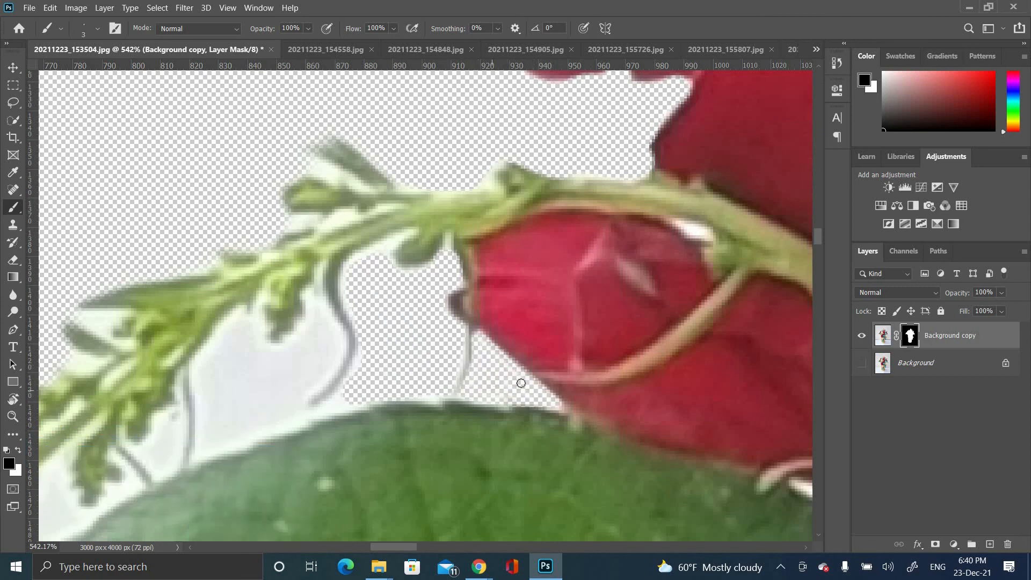
- Mask out the remaining wall along the sprig's underside down the edge of the large green leaf with a 6 to 7 px brush
{"action": "mouse_move", "coordinate": [350, 408]}
{"action": "left_mouse_down"}
{"action": "mouse_move", "coordinate": [196, 445]}
{"action": "mouse_move", "coordinate": [191, 392]}
{"action": "mouse_move", "coordinate": [208, 348]}
{"action": "mouse_move", "coordinate": [258, 336]}
{"action": "left_mouse_up"}
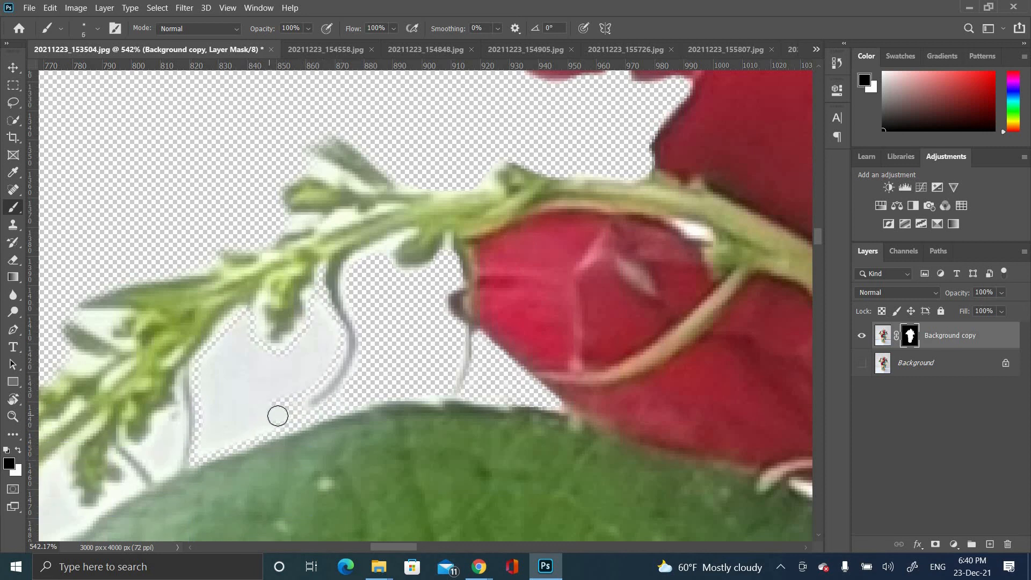
{"action": "mouse_move", "coordinate": [277, 416]}
{"action": "left_mouse_down"}
{"action": "mouse_move", "coordinate": [219, 402]}
{"action": "mouse_move", "coordinate": [221, 370]}
{"action": "mouse_move", "coordinate": [263, 391]}
{"action": "mouse_move", "coordinate": [266, 359]}
{"action": "mouse_move", "coordinate": [307, 354]}
{"action": "left_mouse_up"}
{"action": "left_click_drag", "start_coordinate": [442, 261], "coordinate": [640, 129]}
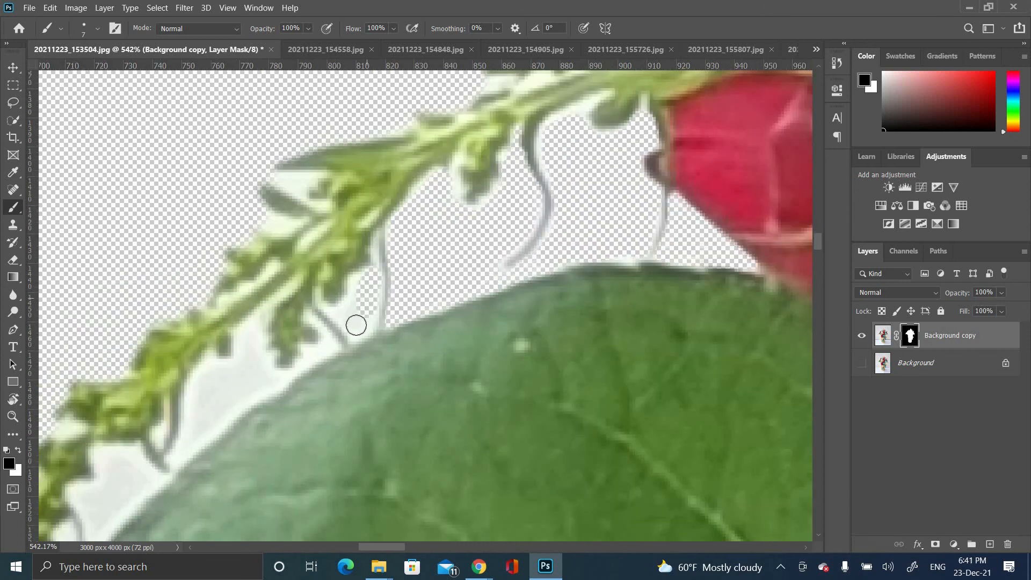
{"action": "mouse_move", "coordinate": [248, 360]}
{"action": "left_mouse_down"}
{"action": "mouse_move", "coordinate": [265, 361]}
{"action": "mouse_move", "coordinate": [193, 421]}
{"action": "mouse_move", "coordinate": [242, 383]}
{"action": "left_mouse_up"}
{"action": "left_click_drag", "start_coordinate": [146, 452], "coordinate": [349, 292]}
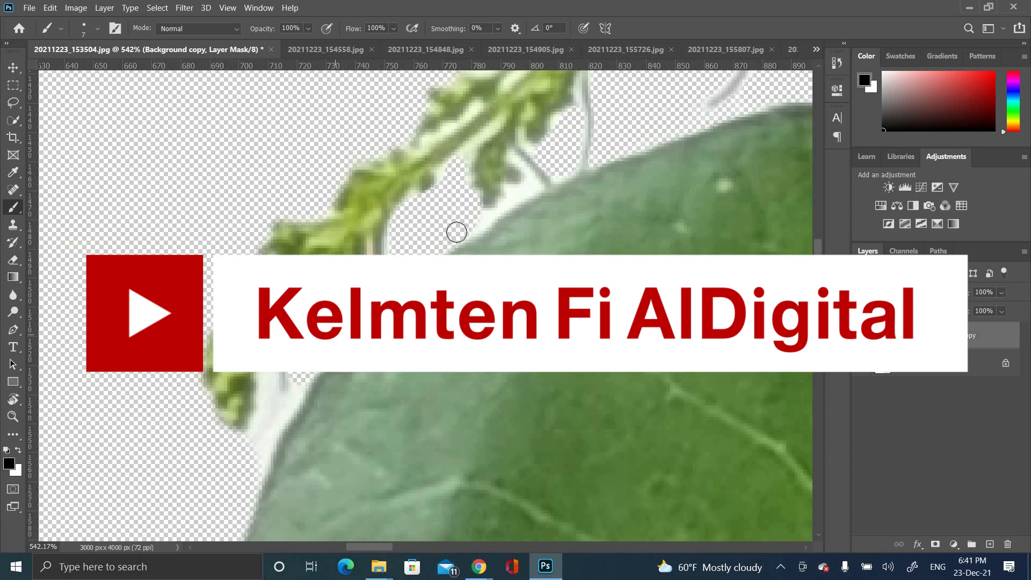
{"action": "left_click_drag", "start_coordinate": [294, 371], "coordinate": [336, 257]}
{"action": "scroll", "coordinate": [313, 373], "scroll_direction": "down", "scroll_amount": 10}
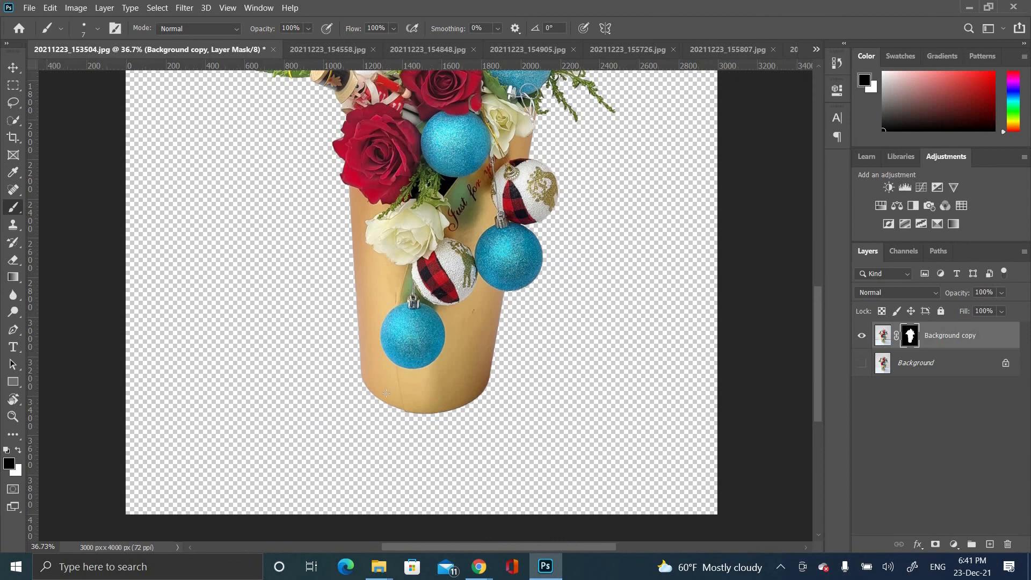
- Remove the dark speck on the gold vase beside the lowest blue ball, healing the flower layer's image with a 70 px Content-Aware Spot Healing Brush
{"action": "left_click", "coordinate": [883, 336]}
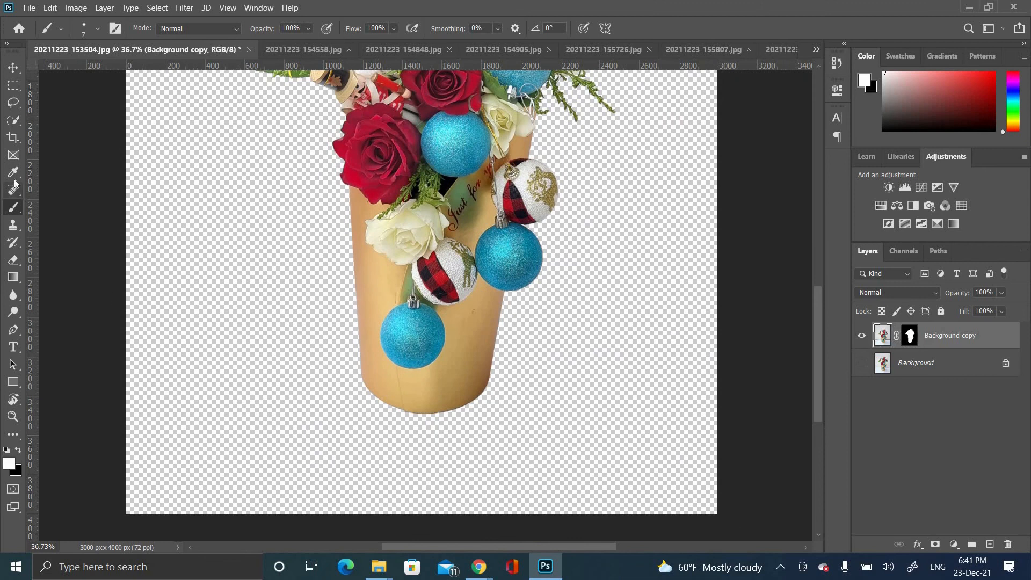
{"action": "key", "text": "j"}
{"action": "scroll", "coordinate": [474, 316], "scroll_direction": "up", "scroll_amount": 5}
{"action": "left_click", "coordinate": [474, 297]}
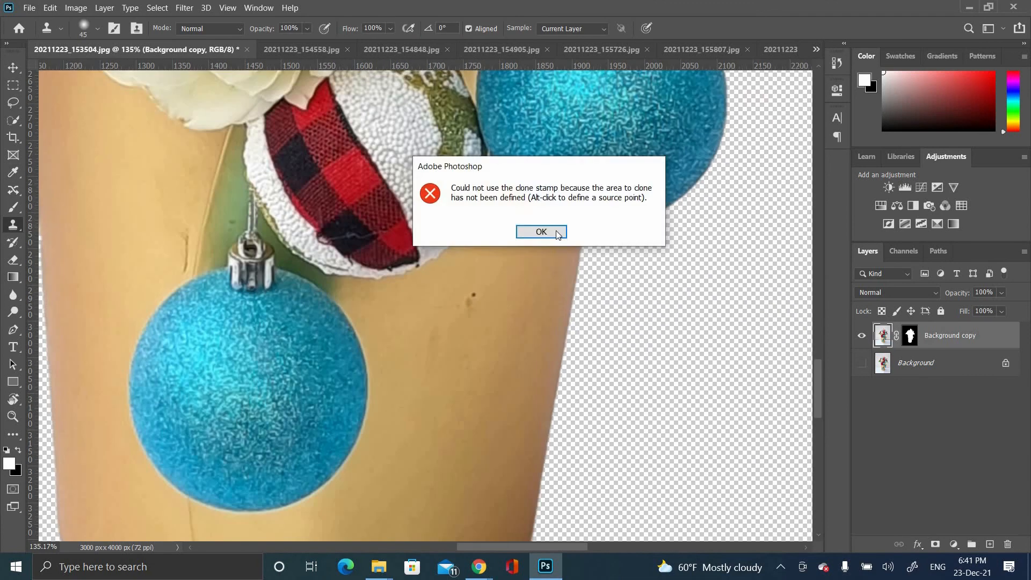
{"action": "left_click", "coordinate": [548, 231]}
{"action": "left_click", "coordinate": [13, 191]}
{"action": "left_click", "coordinate": [86, 189]}
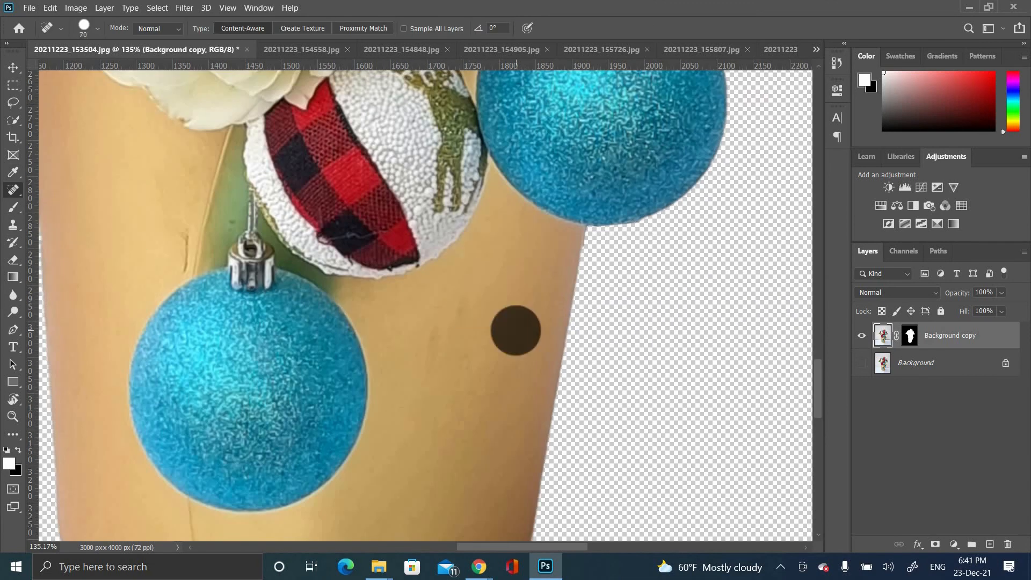
- Heal the scratch on the gold vase above the lowest blue ball with a 20 px Spot Healing Brush
{"action": "scroll", "coordinate": [174, 232], "scroll_direction": "down", "scroll_amount": 5}
{"action": "scroll", "coordinate": [346, 402], "scroll_direction": "up", "scroll_amount": 5}
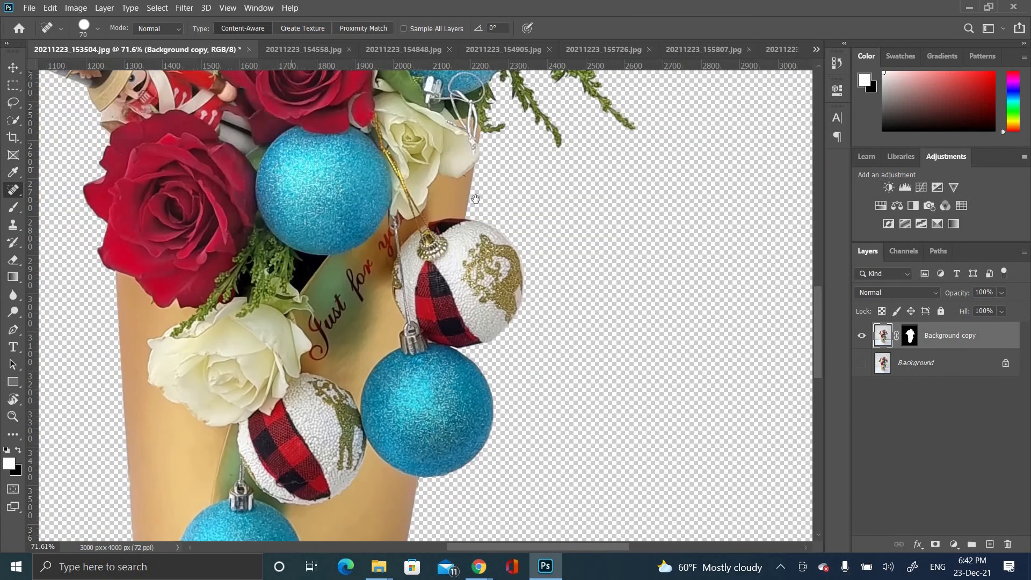
{"action": "scroll", "coordinate": [329, 360], "scroll_direction": "down", "scroll_amount": 5}
{"action": "scroll", "coordinate": [339, 260], "scroll_direction": "up", "scroll_amount": 5}
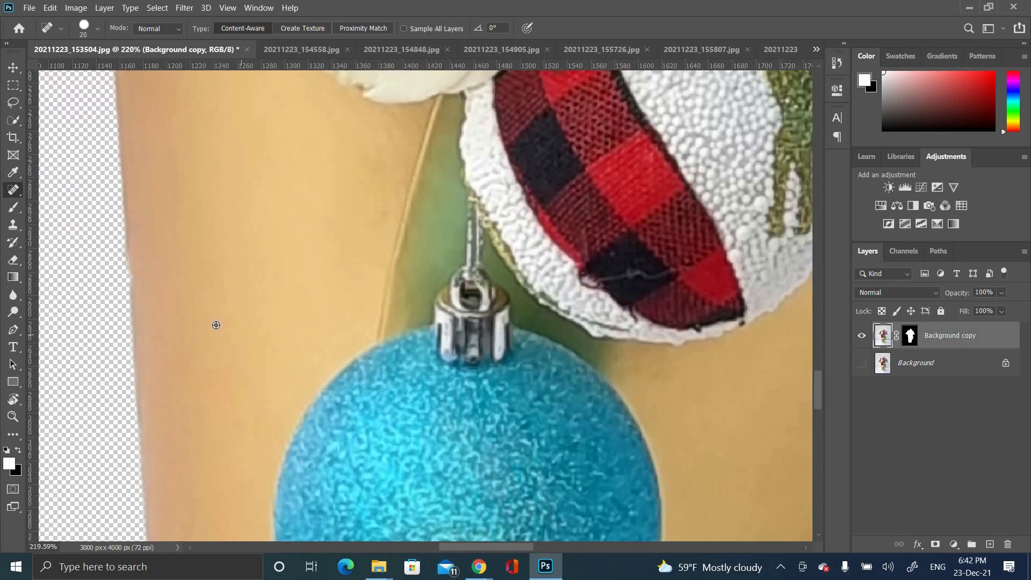
{"action": "scroll", "coordinate": [216, 325], "scroll_direction": "down", "scroll_amount": 5}
{"action": "scroll", "coordinate": [273, 253], "scroll_direction": "up", "scroll_amount": 4}
{"action": "scroll", "coordinate": [267, 291], "scroll_direction": "down", "scroll_amount": 5}
- Add a new layer beneath the masked flower layer and fill it with white as the backdrop
{"action": "left_click", "coordinate": [990, 544]}
{"action": "left_click_drag", "start_coordinate": [907, 337], "coordinate": [903, 376]}
{"action": "key", "text": "alt+BackSpace"}
{"action": "scroll", "coordinate": [259, 180], "scroll_direction": "down", "scroll_amount": 5}
{"action": "left_click_drag", "start_coordinate": [354, 323], "coordinate": [490, 410]}
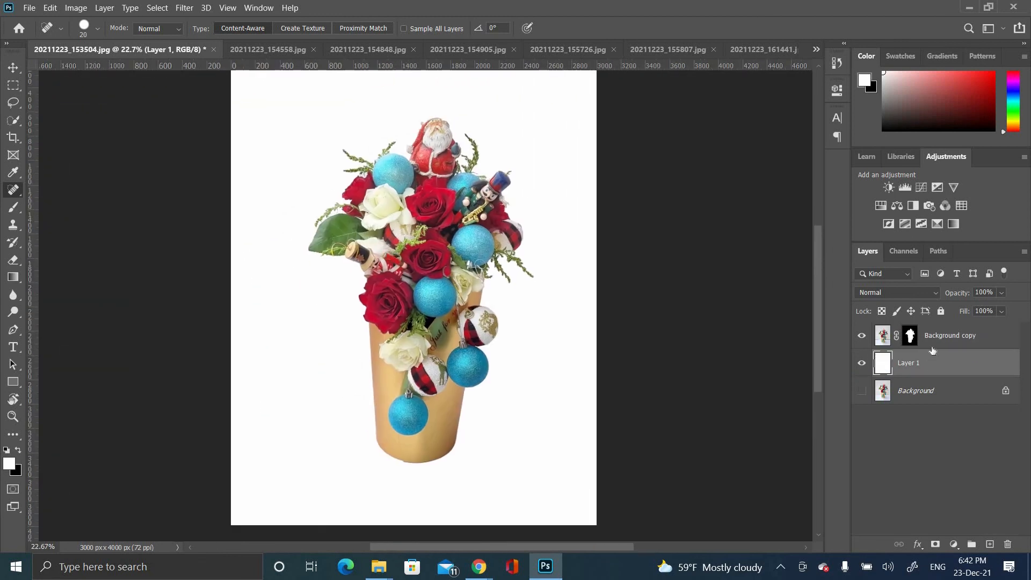
- Add a Curves adjustment layer above the masked flower layer and adjust a point on its curve
{"action": "left_click", "coordinate": [933, 344]}
{"action": "left_click", "coordinate": [954, 544]}
{"action": "left_click", "coordinate": [967, 355]}
{"action": "left_click", "coordinate": [742, 222]}
{"action": "left_click_drag", "start_coordinate": [748, 224], "coordinate": [757, 213]}
{"action": "left_click", "coordinate": [821, 177]}
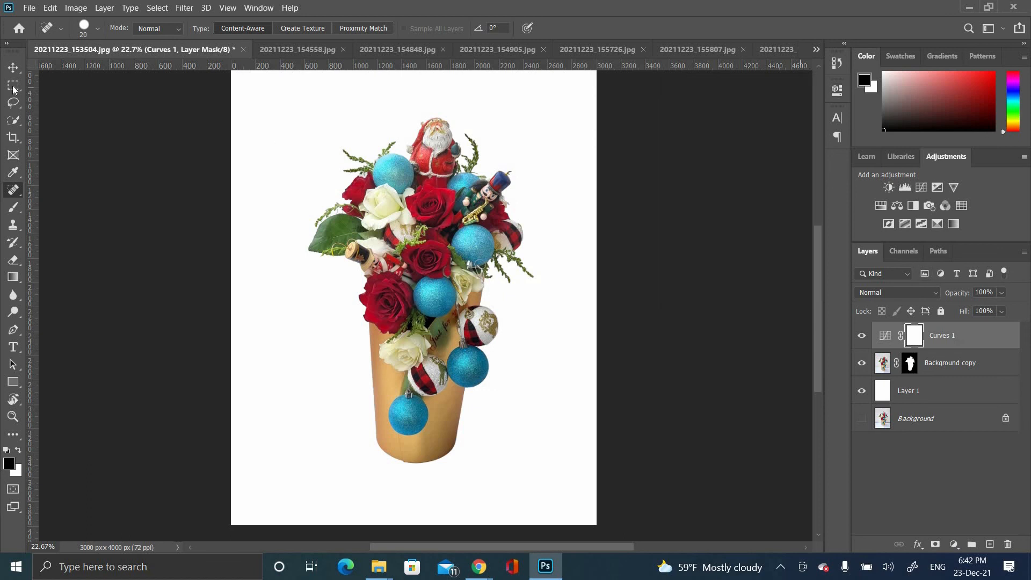